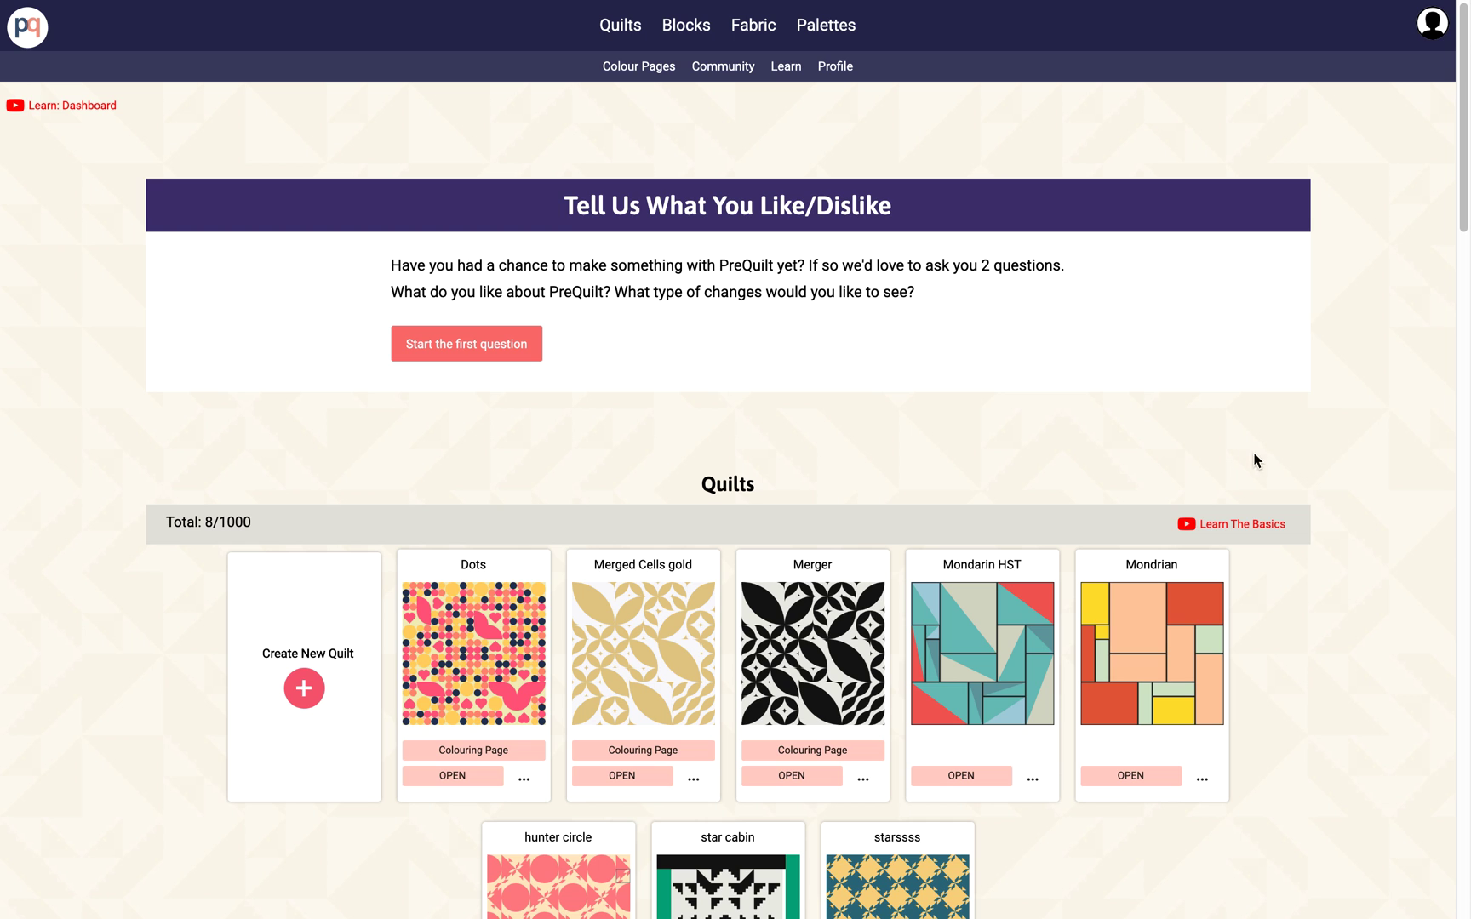
- Start a new custom palette in the Colour Palettes section of the dashboard
scroll(887, 436, "down", 10)
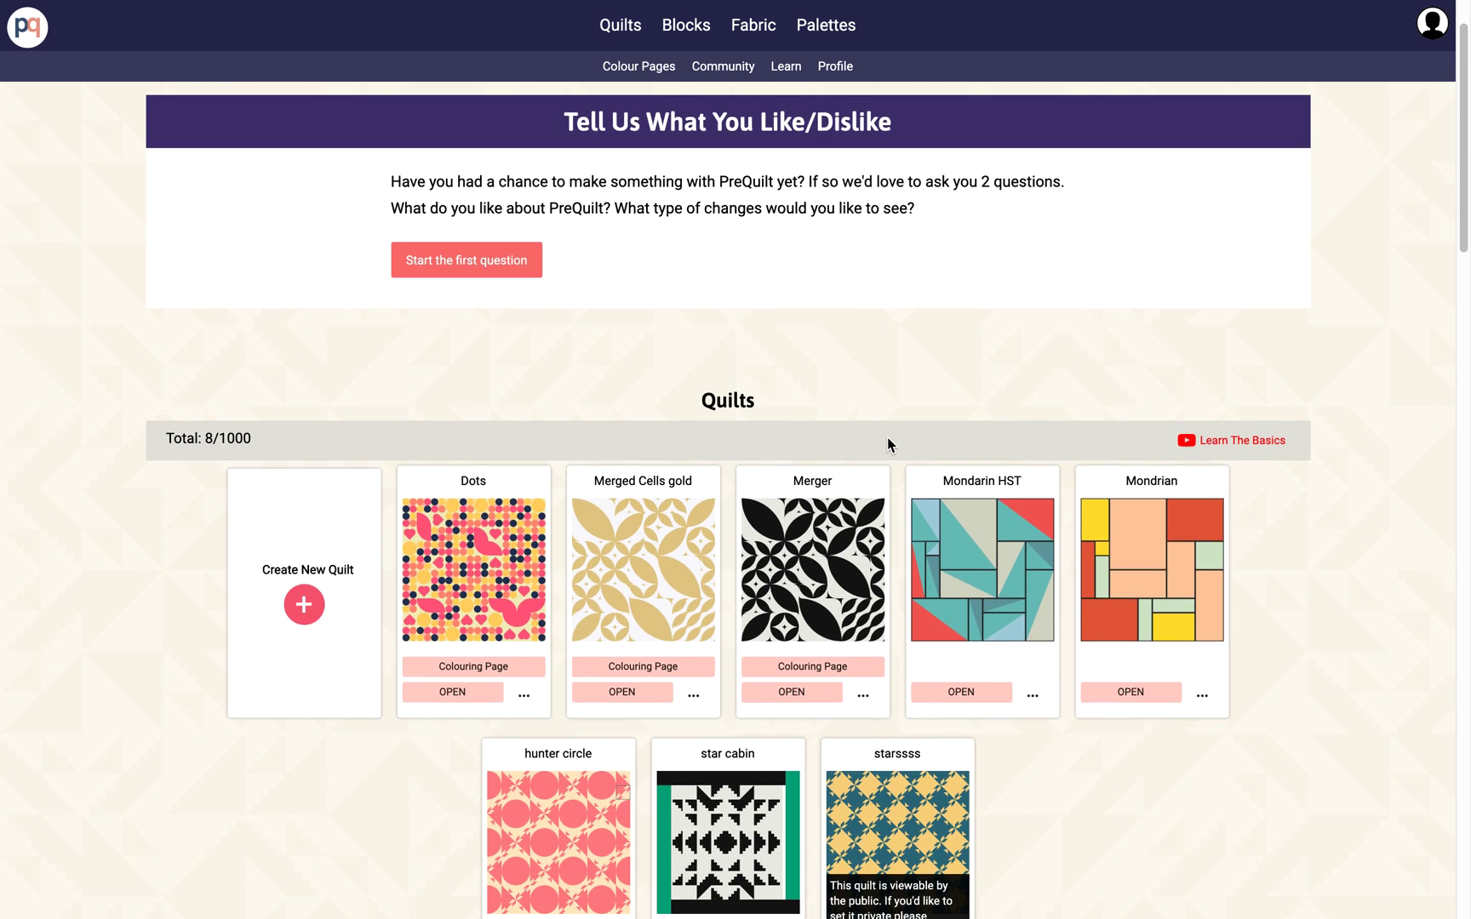
scroll(887, 444, "down", 10)
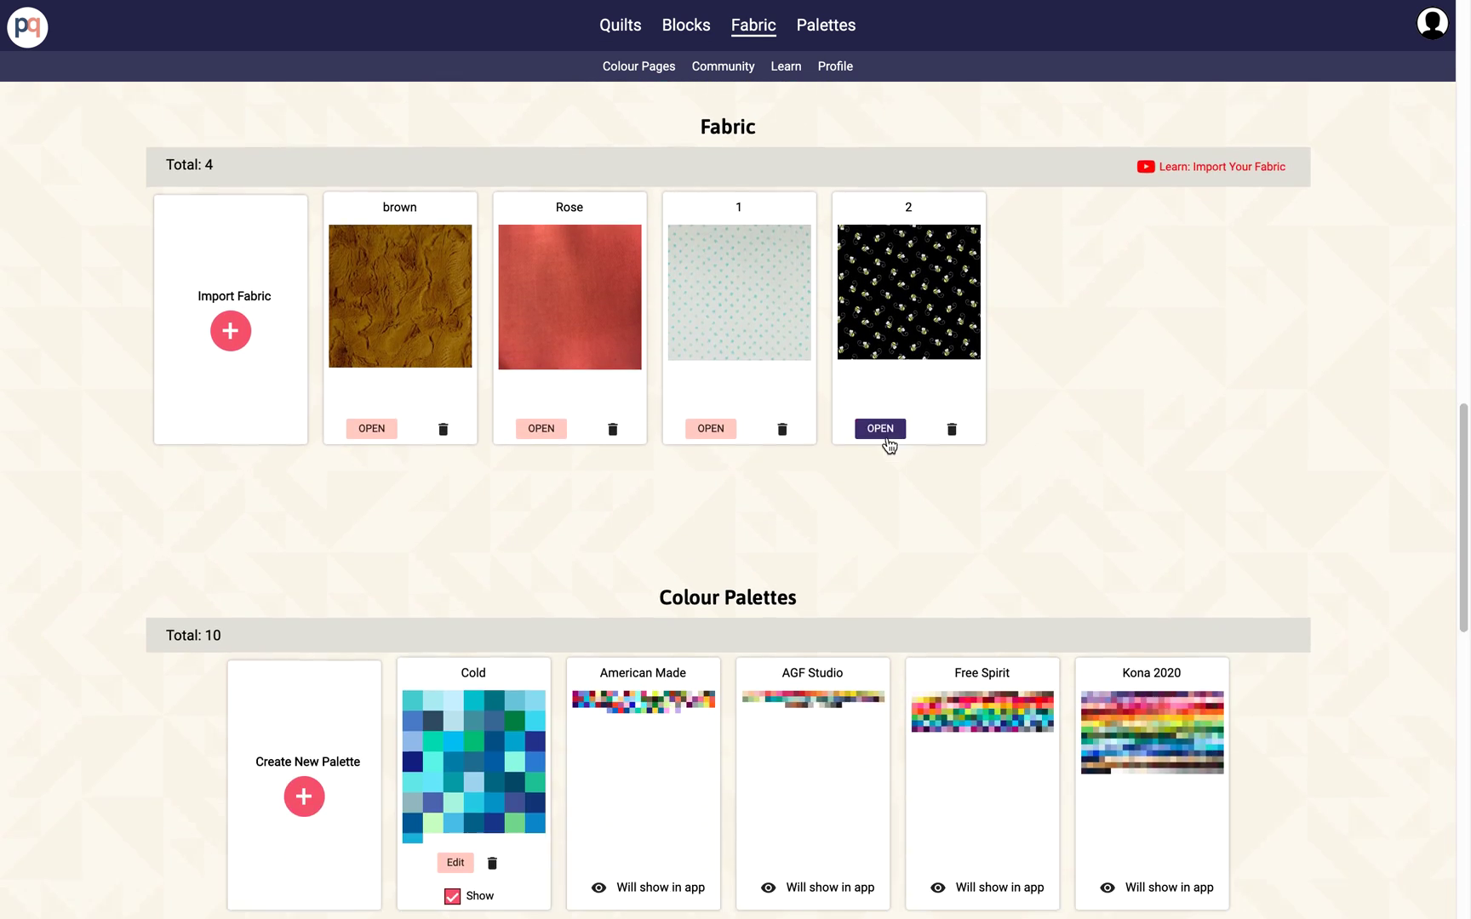
right_click(888, 445)
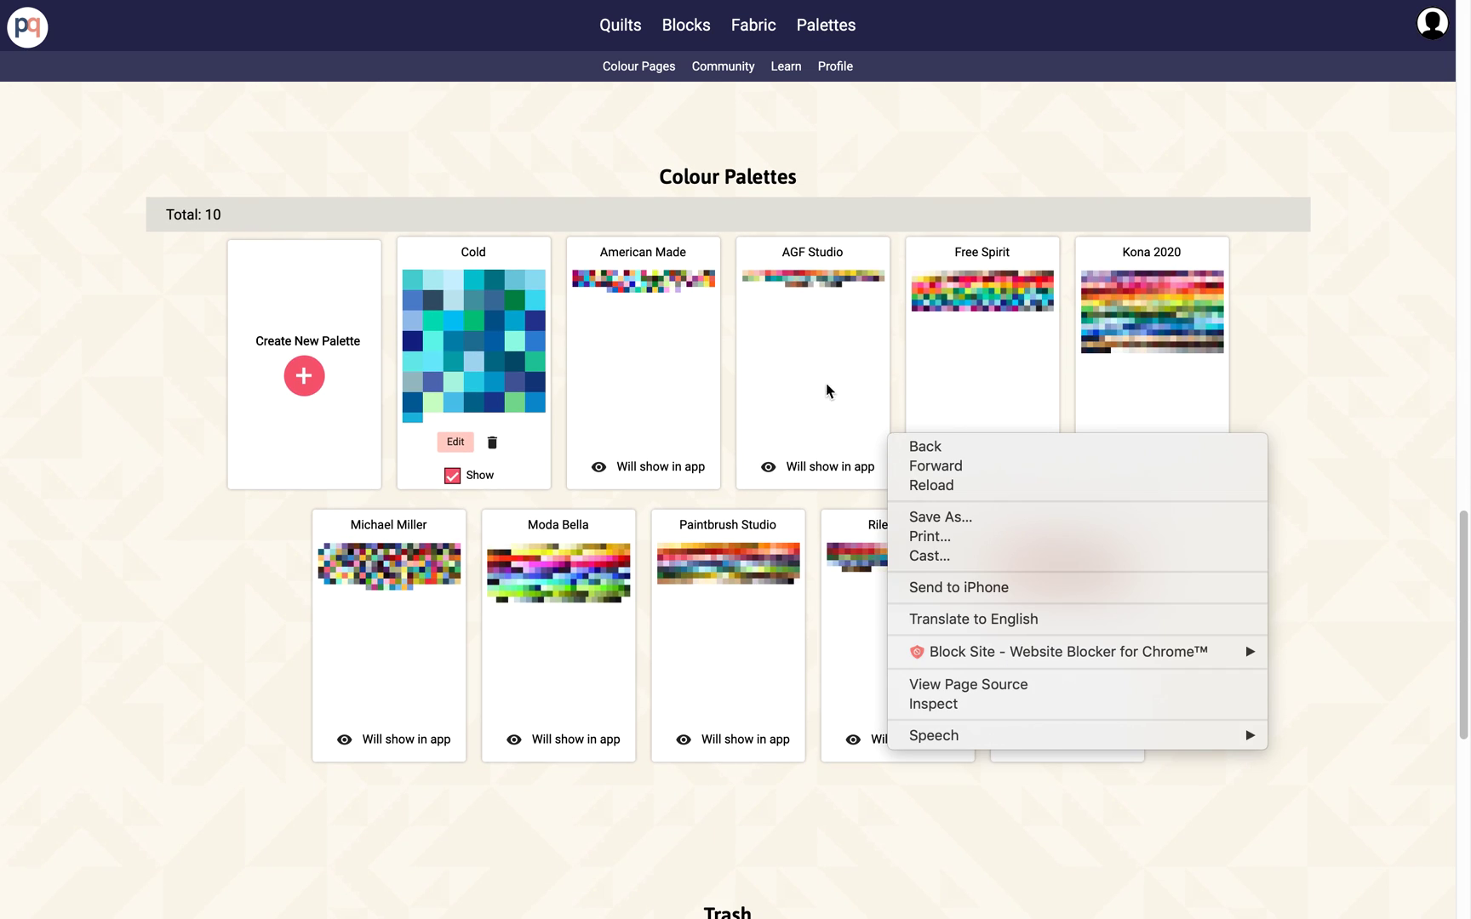
left_click(800, 395)
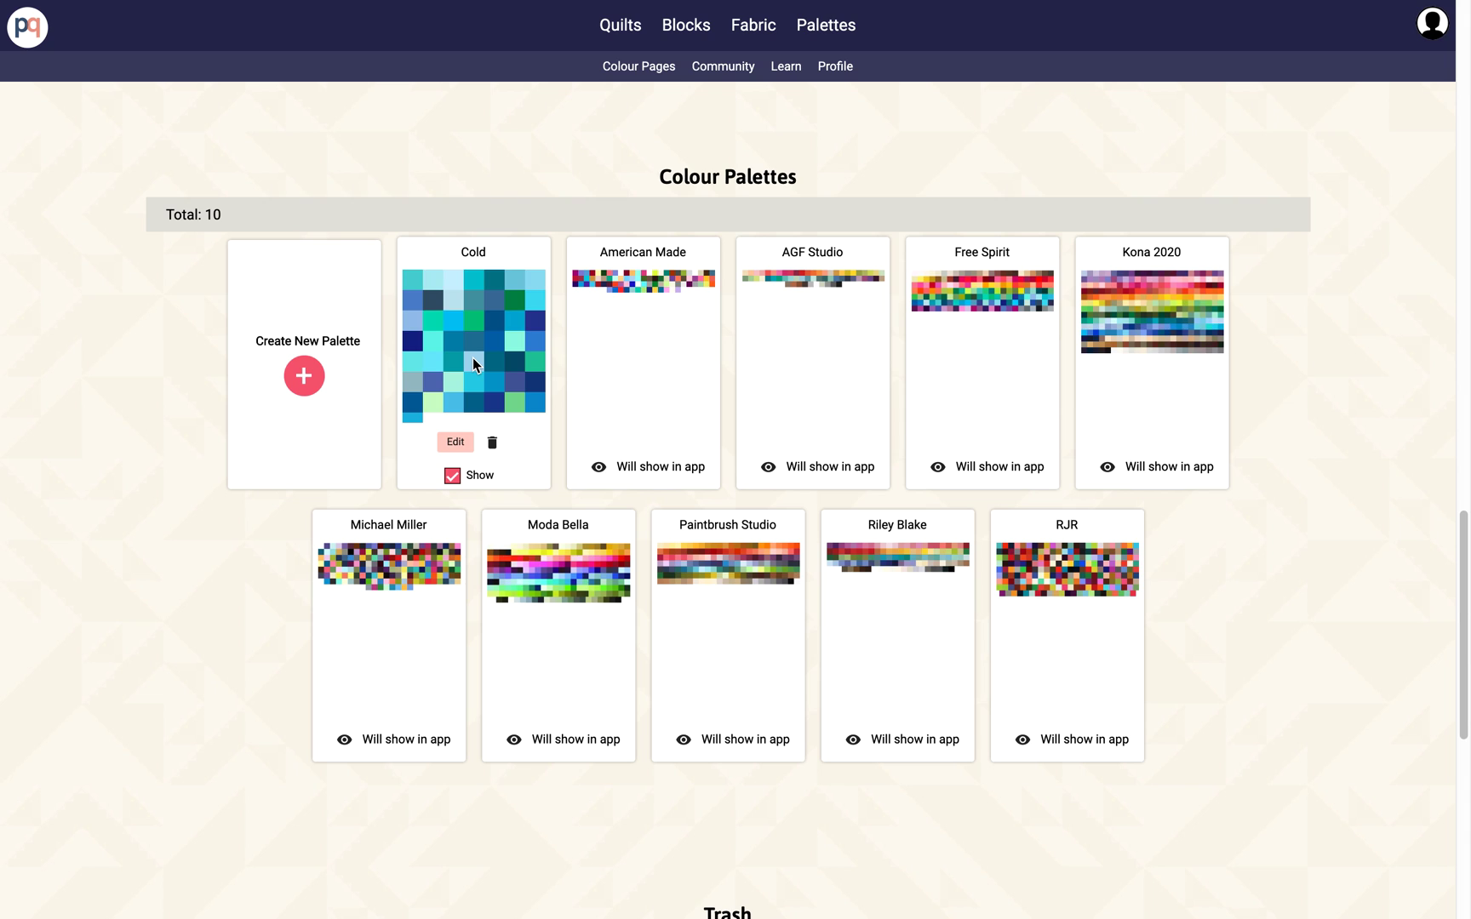
left_click(304, 378)
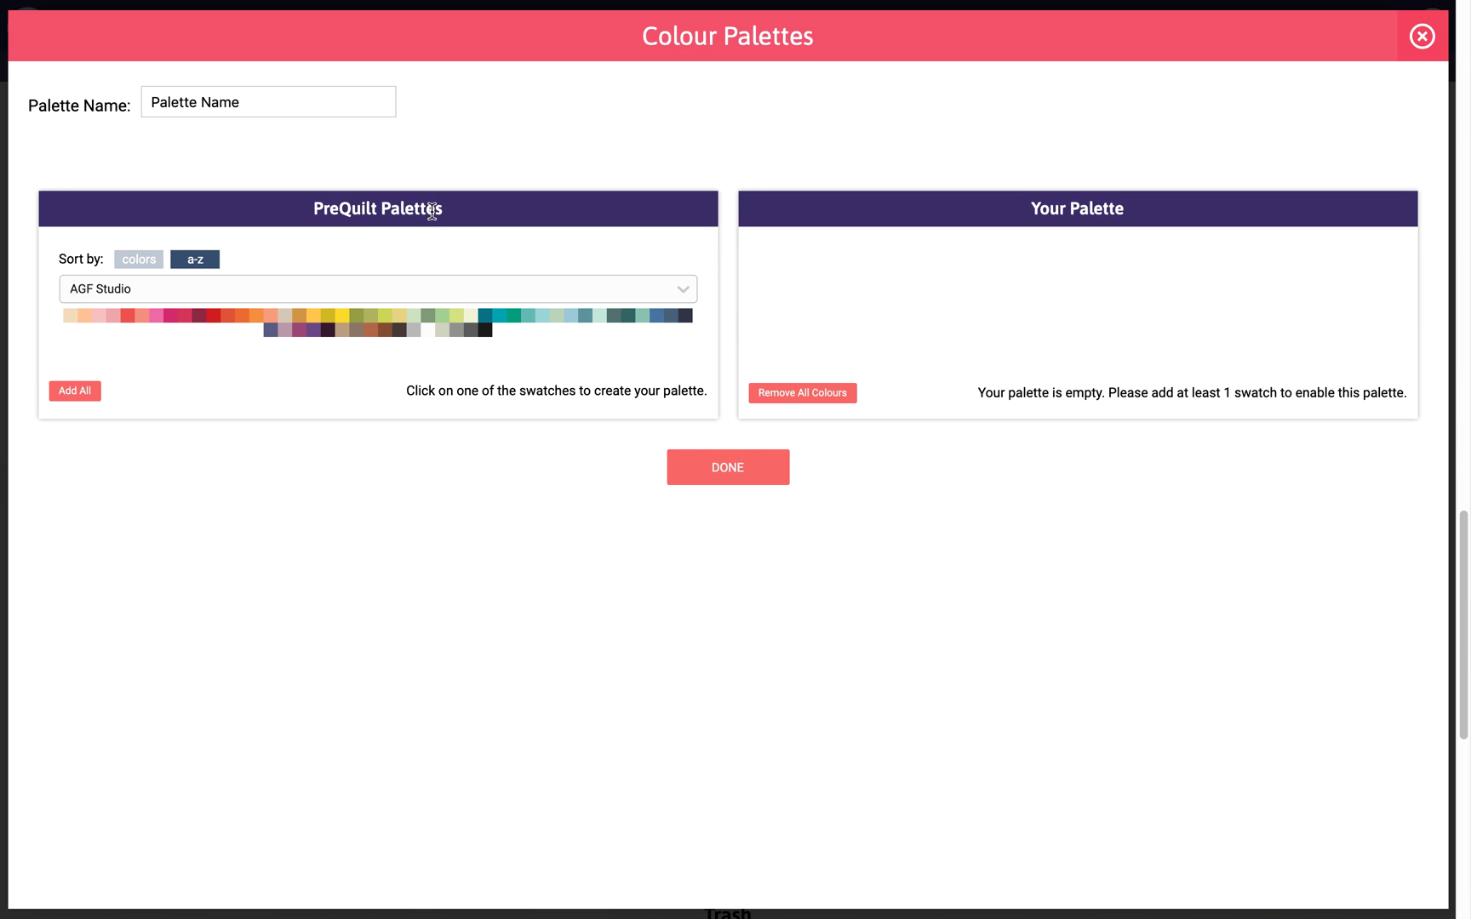
- Keep AGF Studio as the source collection and name the new palette Minimal
left_click(442, 297)
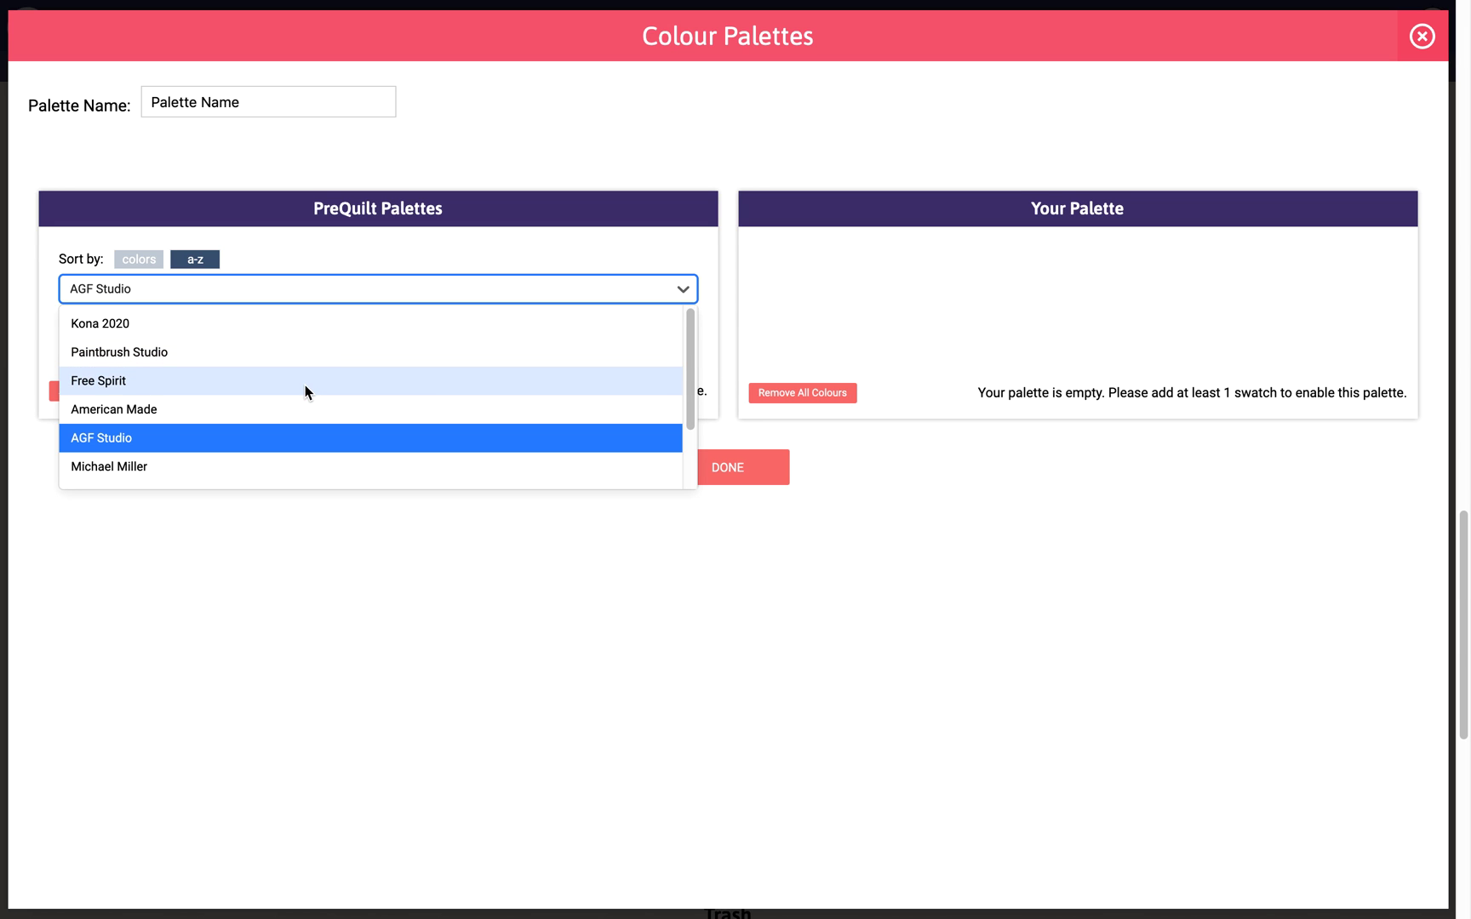
scroll(309, 425, "down", 2)
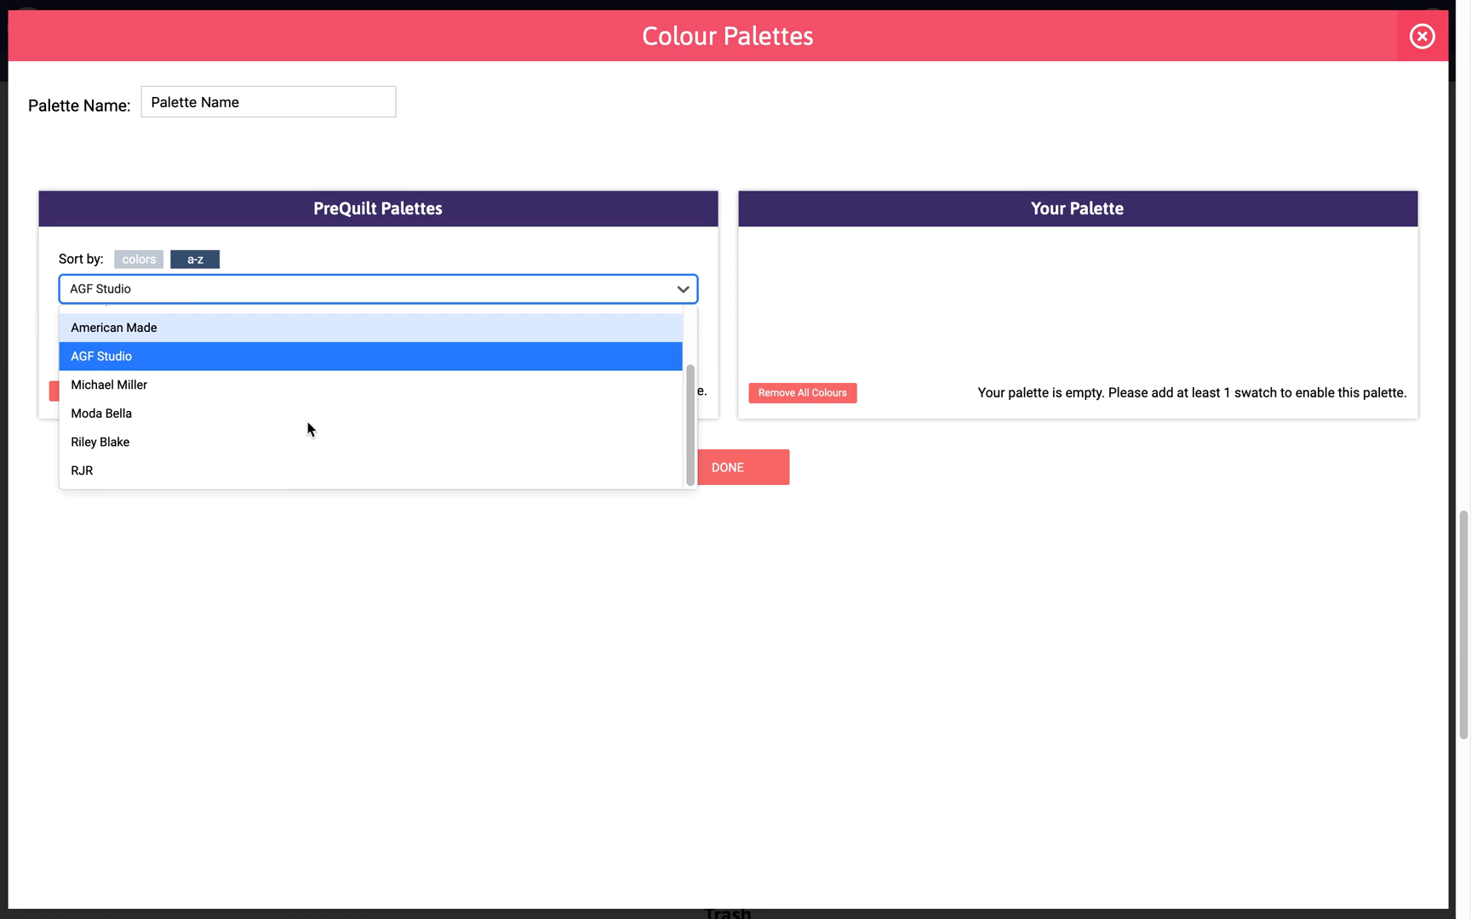
scroll(309, 426, "up", 2)
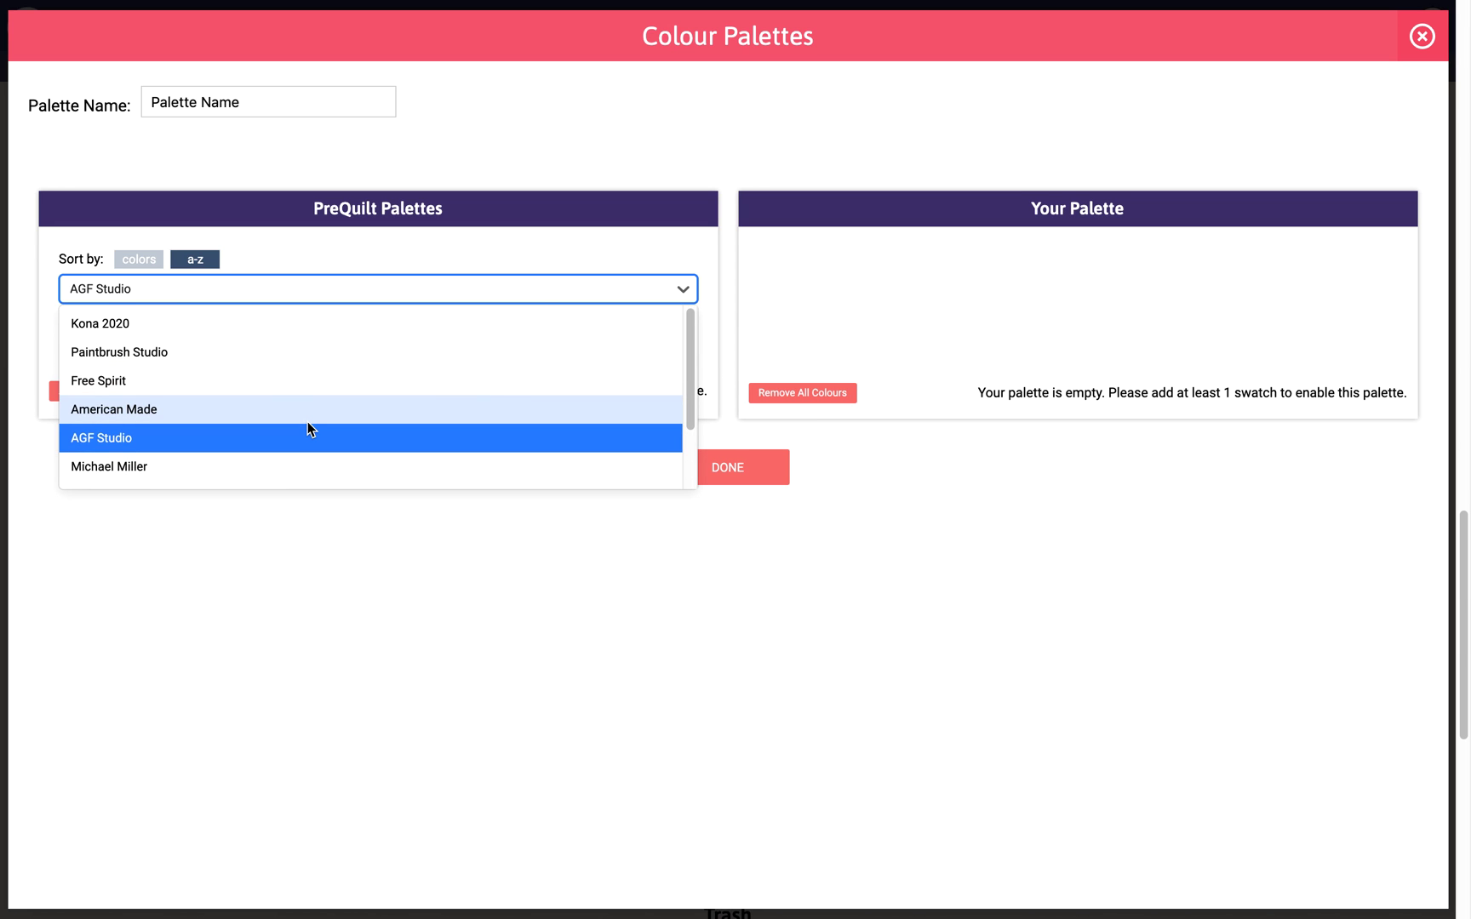
left_click(263, 449)
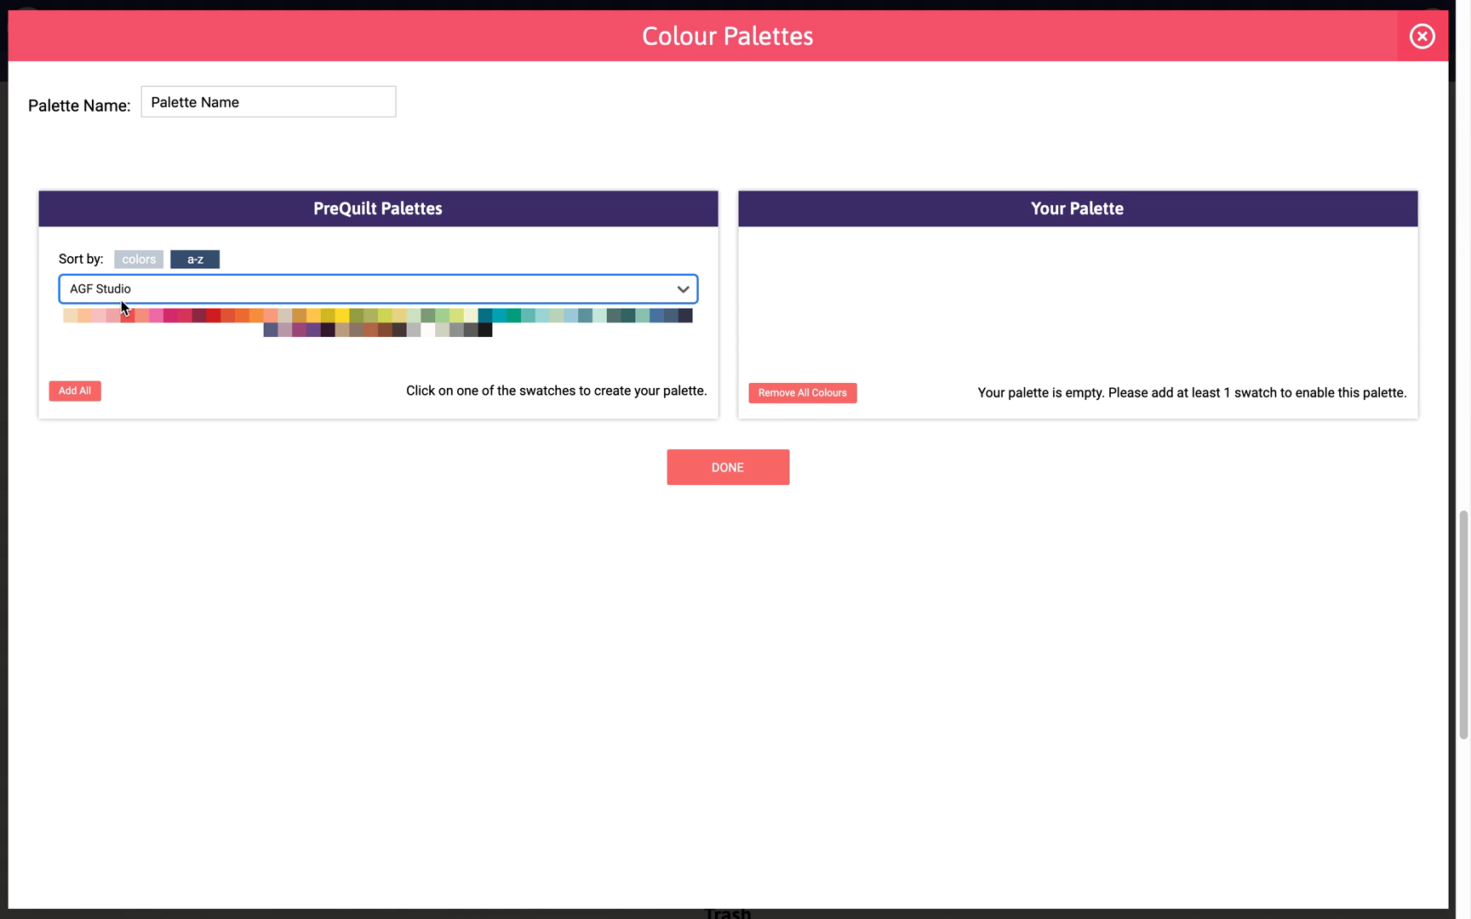
left_click(260, 106)
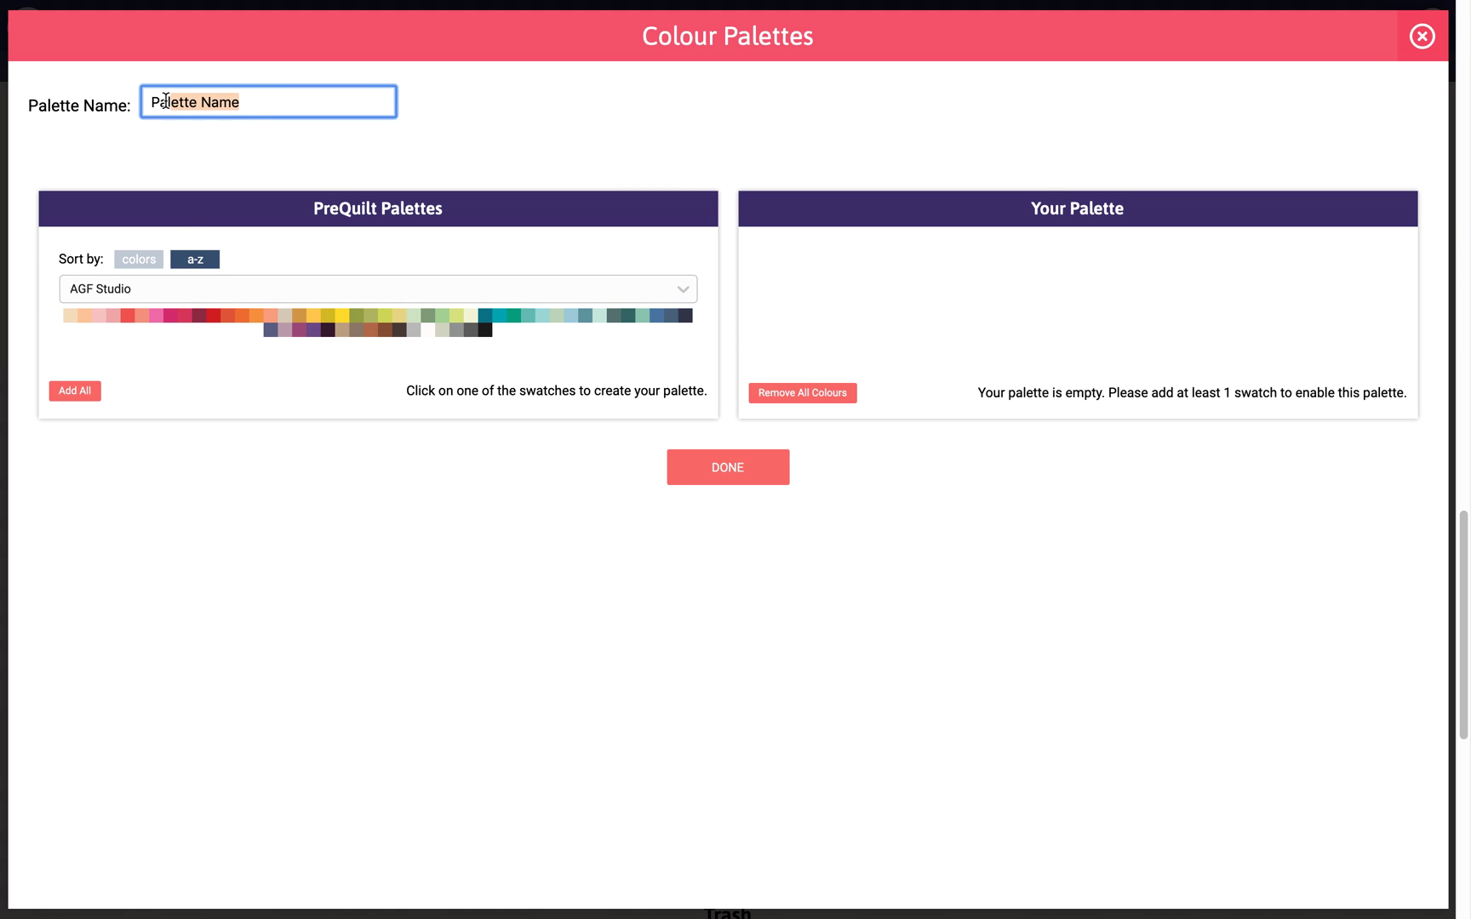
type("Minimal")
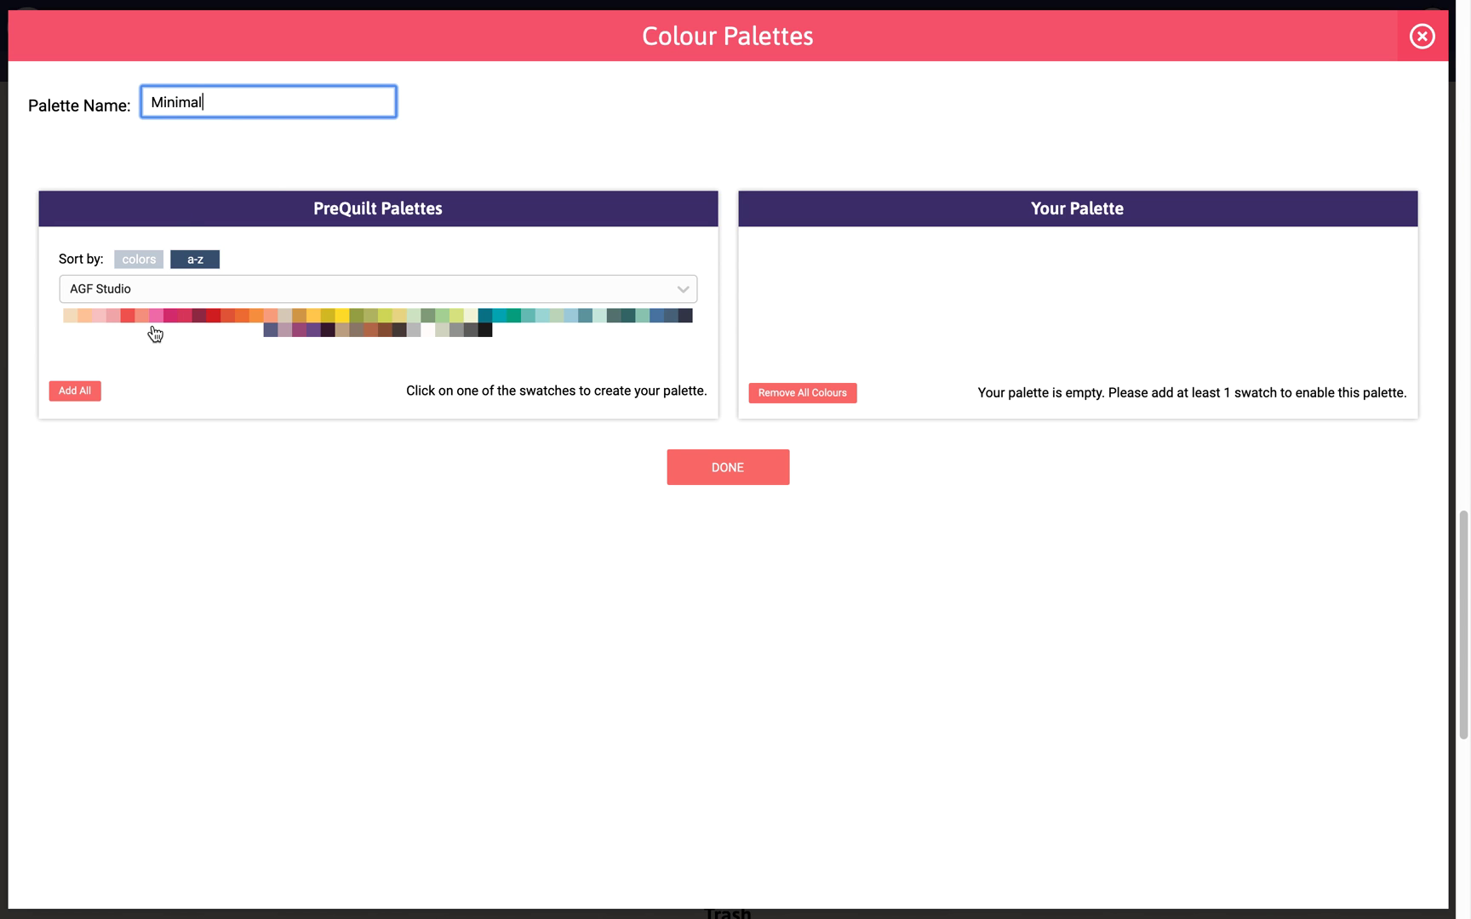
- Add seven individual peach and pink swatches from the AGF Studio collection to the palette
left_click(70, 323)
left_click(86, 321)
left_click(98, 323)
left_click(112, 317)
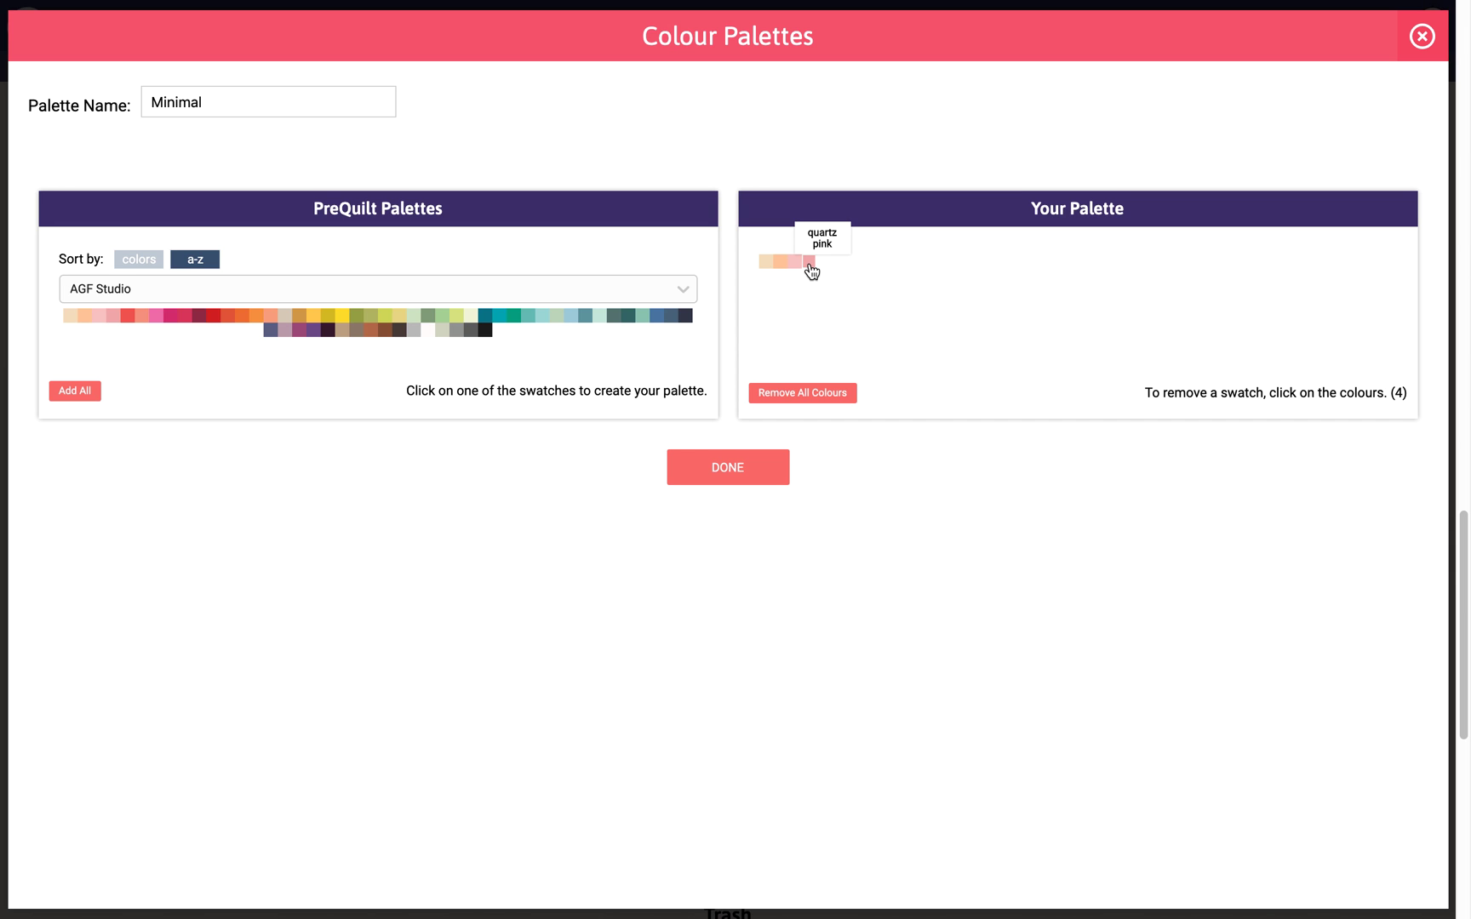
left_click(145, 322)
left_click(158, 321)
left_click(172, 323)
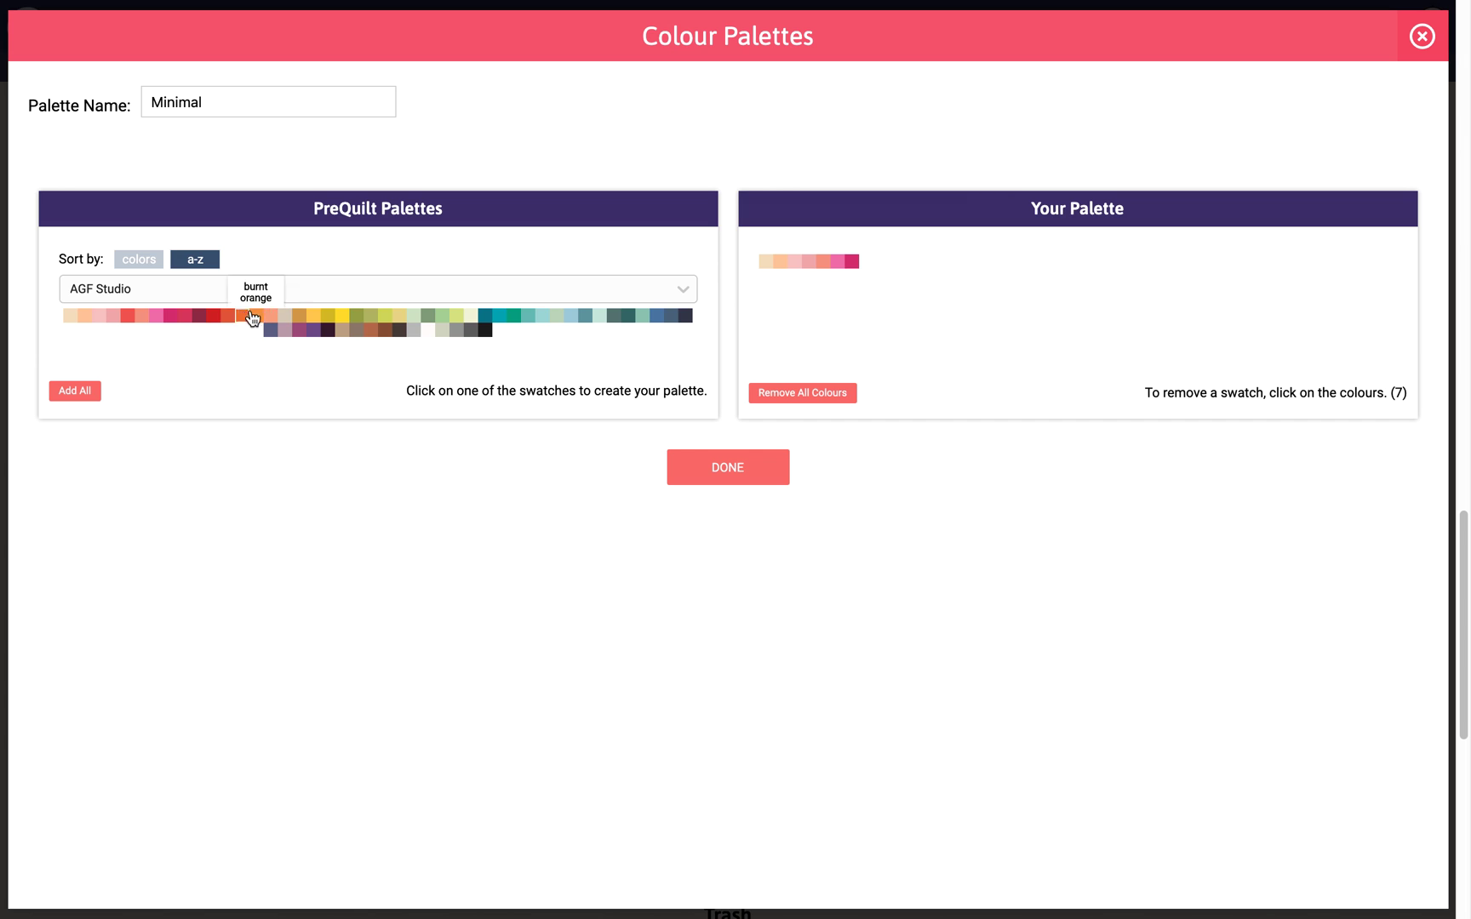
- Add all AGF Studio colours to the palette and remove eleven mostly dark and neutral swatches from it
left_click(83, 392)
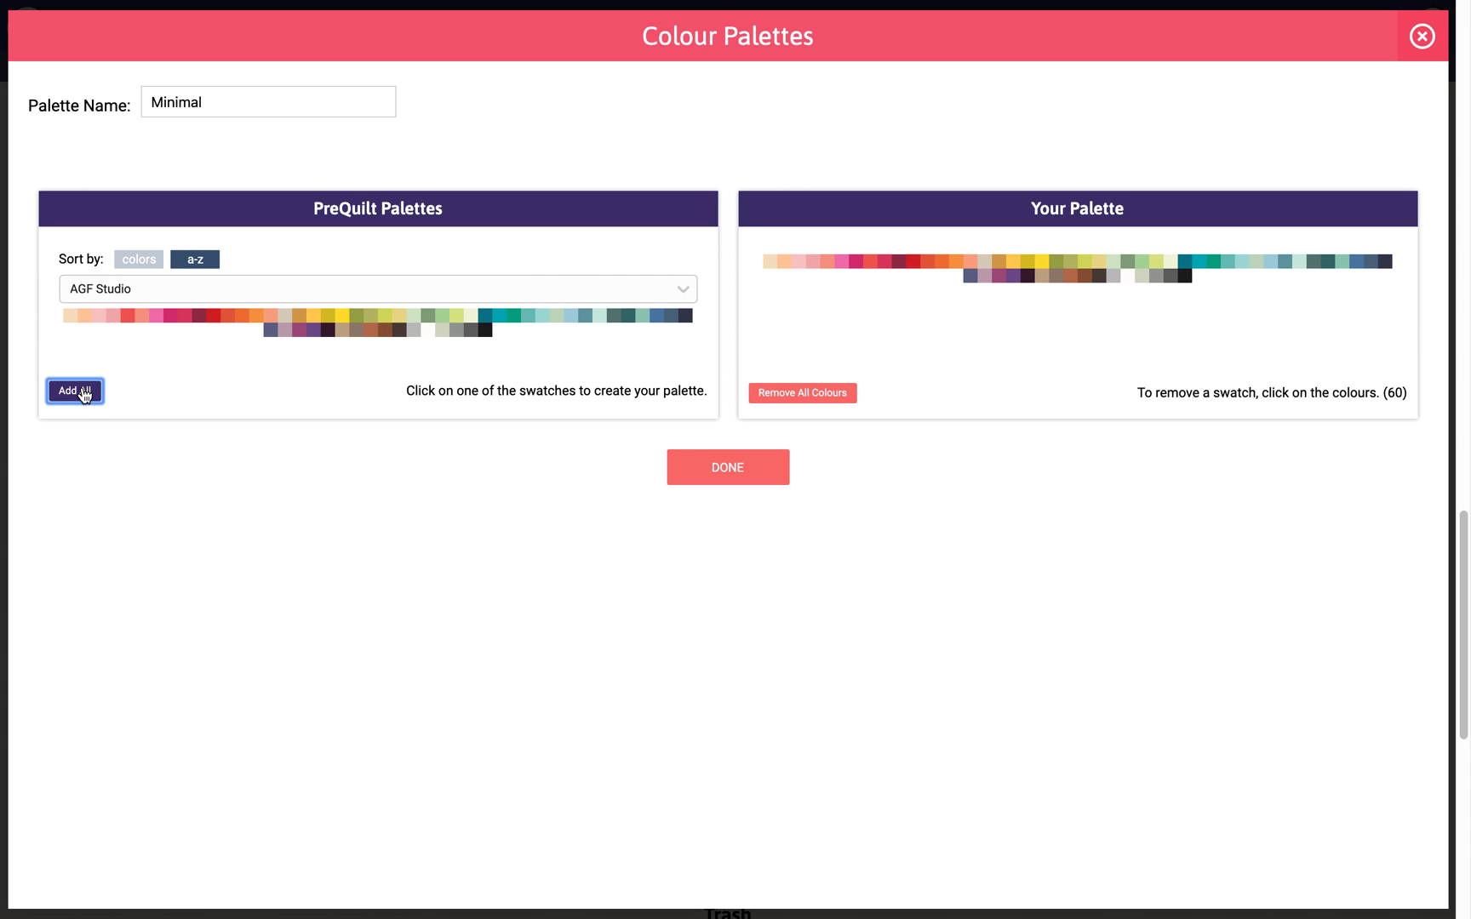
left_click(1180, 276)
left_click(1168, 278)
left_click(1155, 278)
left_click(1149, 278)
left_click(1137, 278)
left_click(1132, 278)
left_click(1102, 278)
left_click(1075, 278)
left_click(1028, 277)
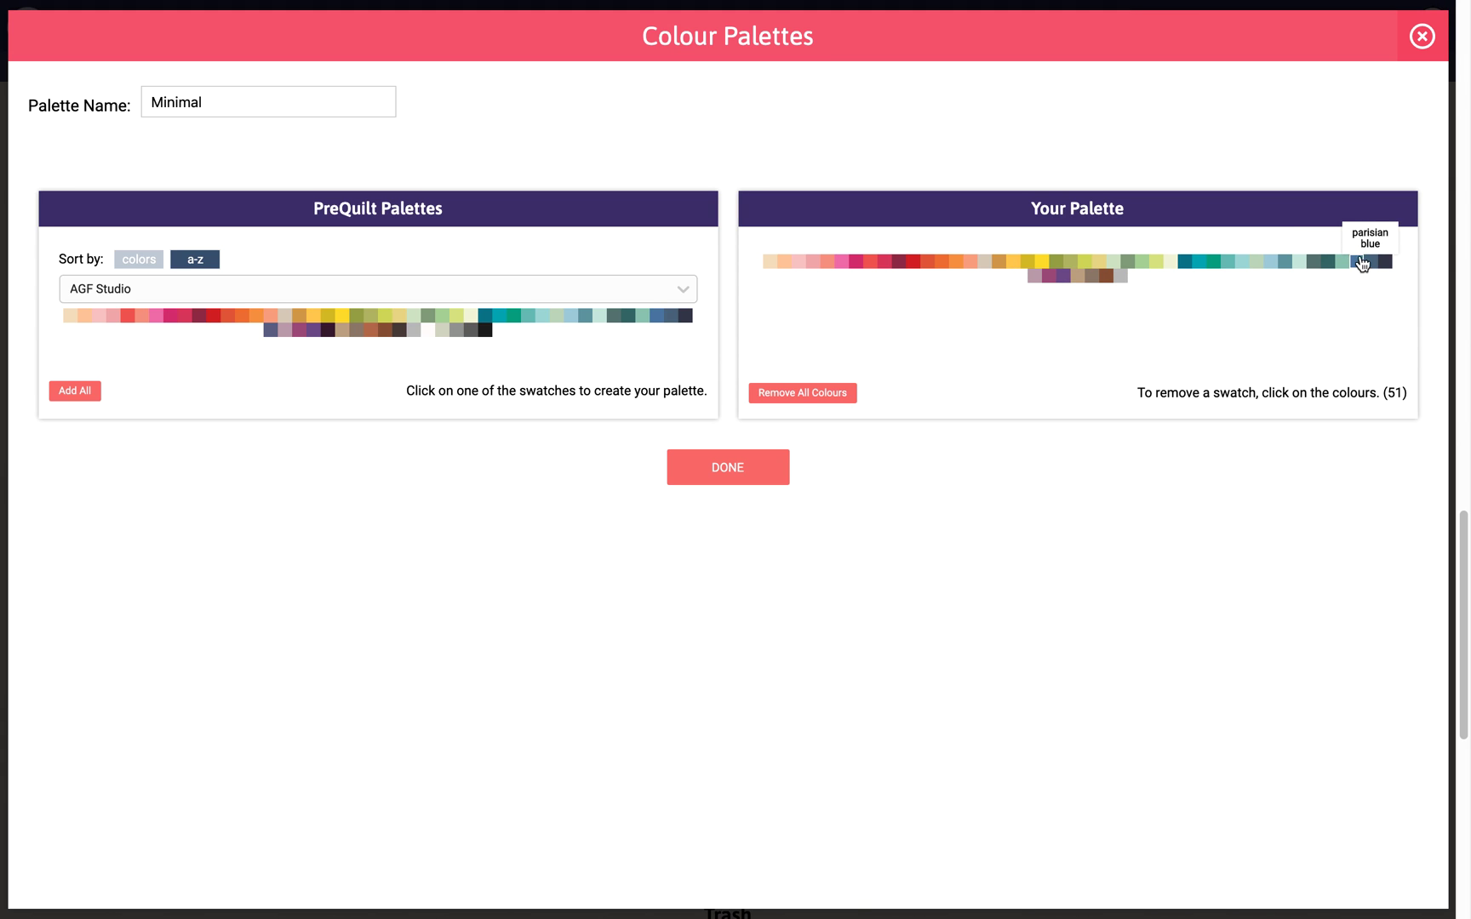
left_click(1381, 262)
left_click(1328, 264)
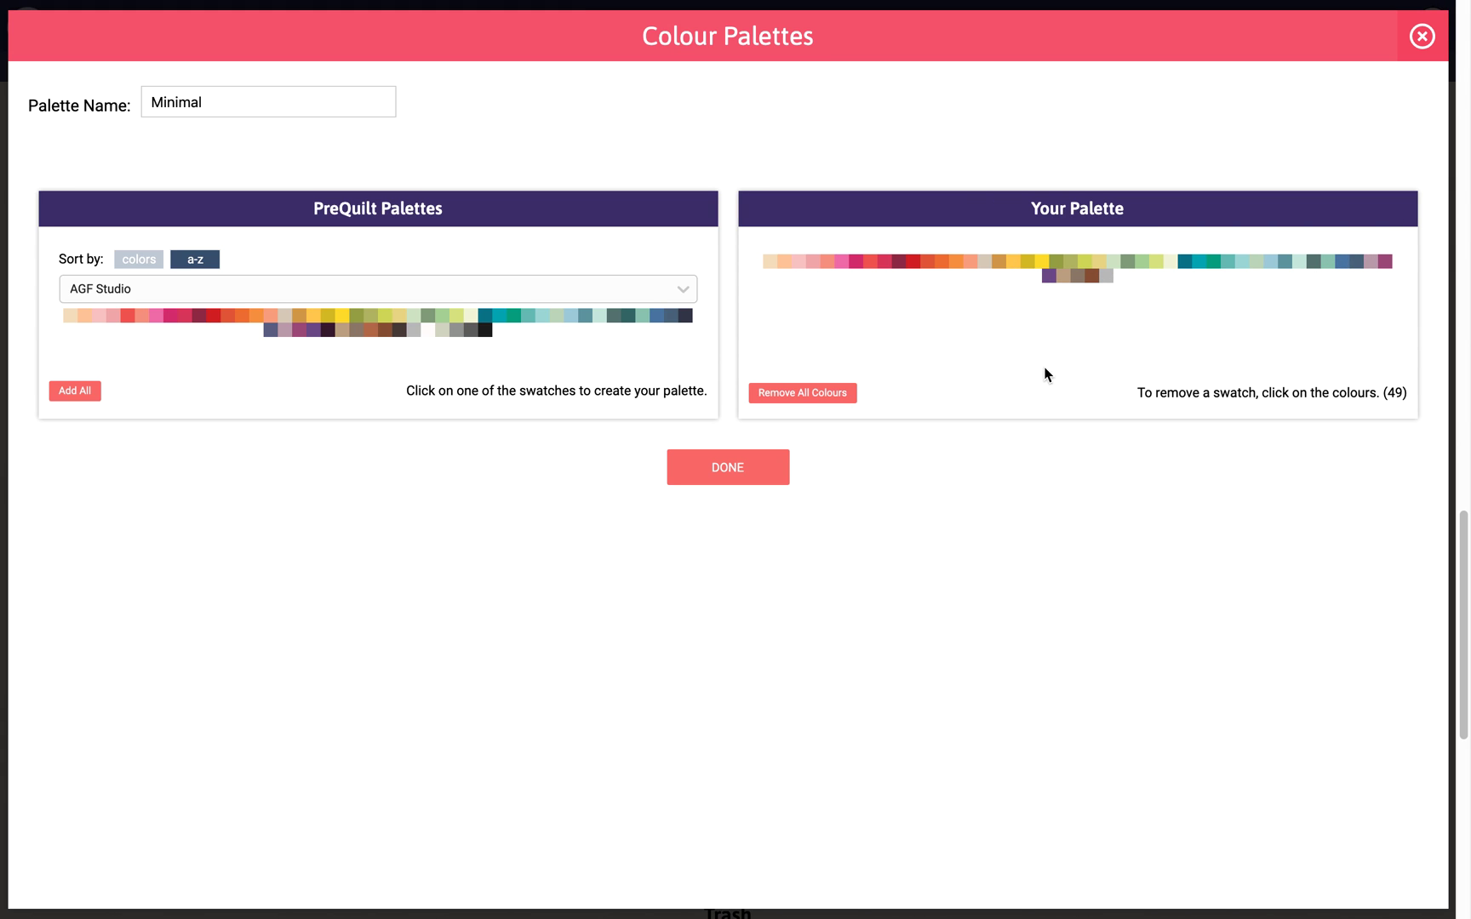
- Add thirteen mostly pale yellow, orange and pink swatches from the Paintbrush Studio collection to the palette
left_click(526, 297)
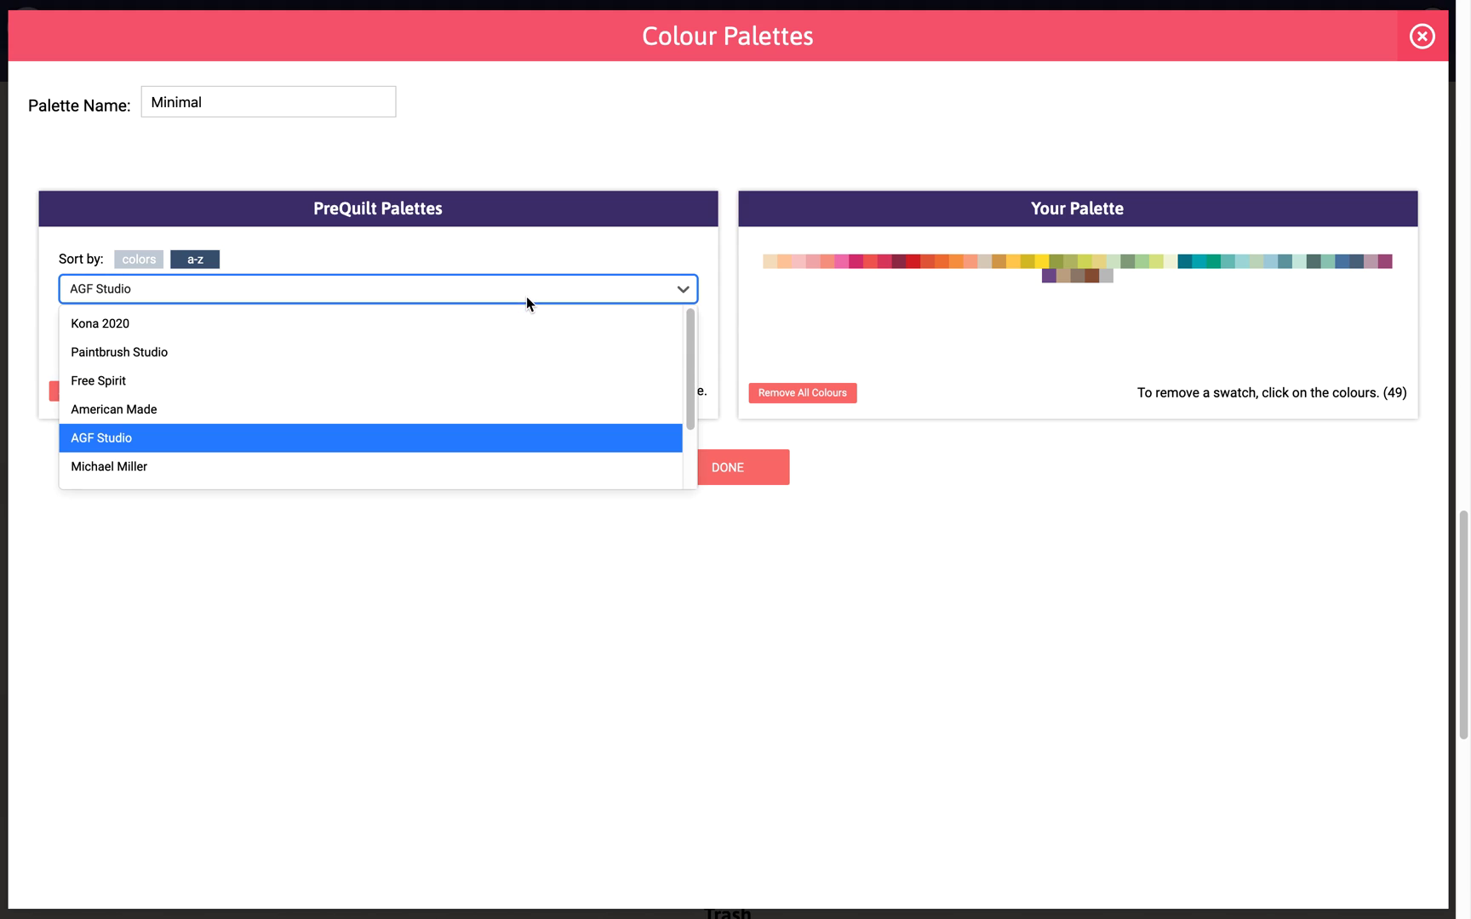
left_click(398, 355)
left_click(72, 329)
left_click(85, 329)
left_click(86, 318)
left_click(100, 316)
left_click(113, 317)
left_click(128, 317)
left_click(142, 317)
left_click(628, 359)
left_click(685, 344)
left_click(688, 317)
left_click(672, 317)
left_click(658, 317)
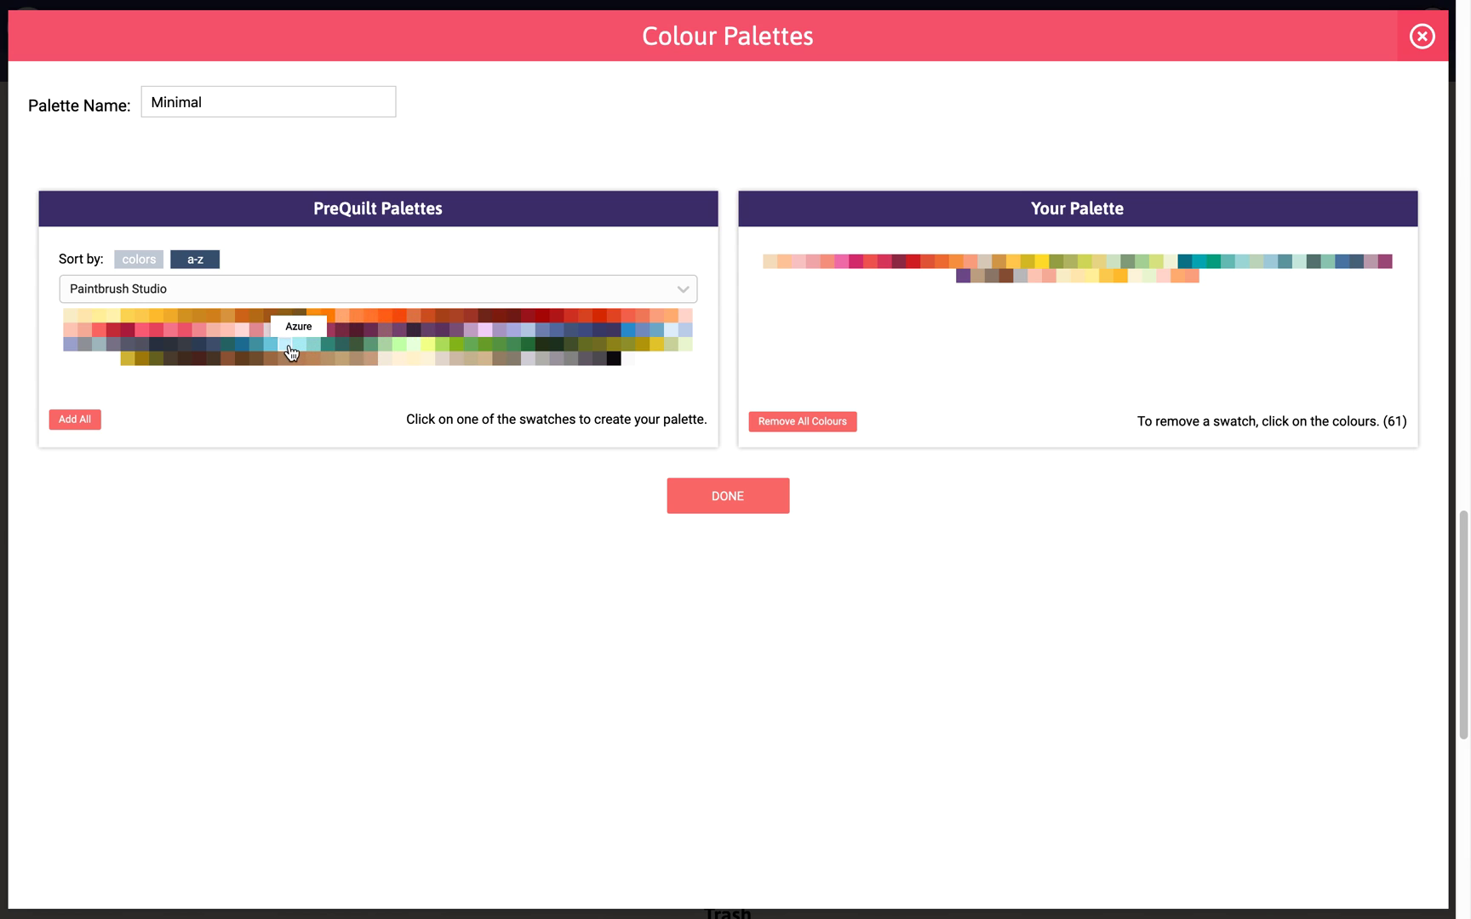
left_click(242, 332)
- Add eight swatches from the Kona 2020 collection, including sand, and finish the Minimal palette
left_click(234, 289)
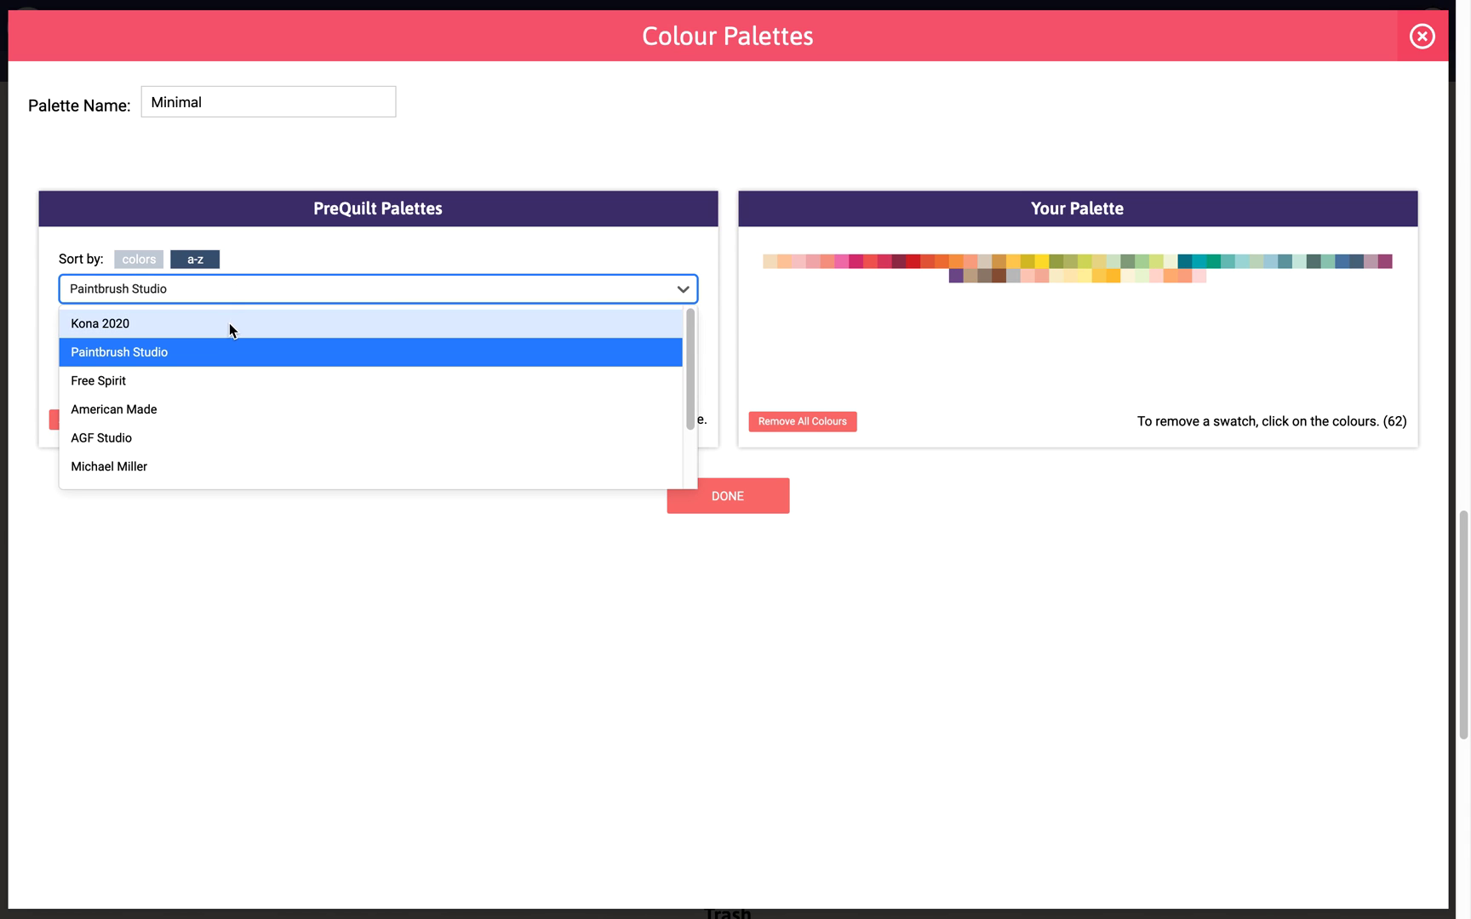
left_click(229, 323)
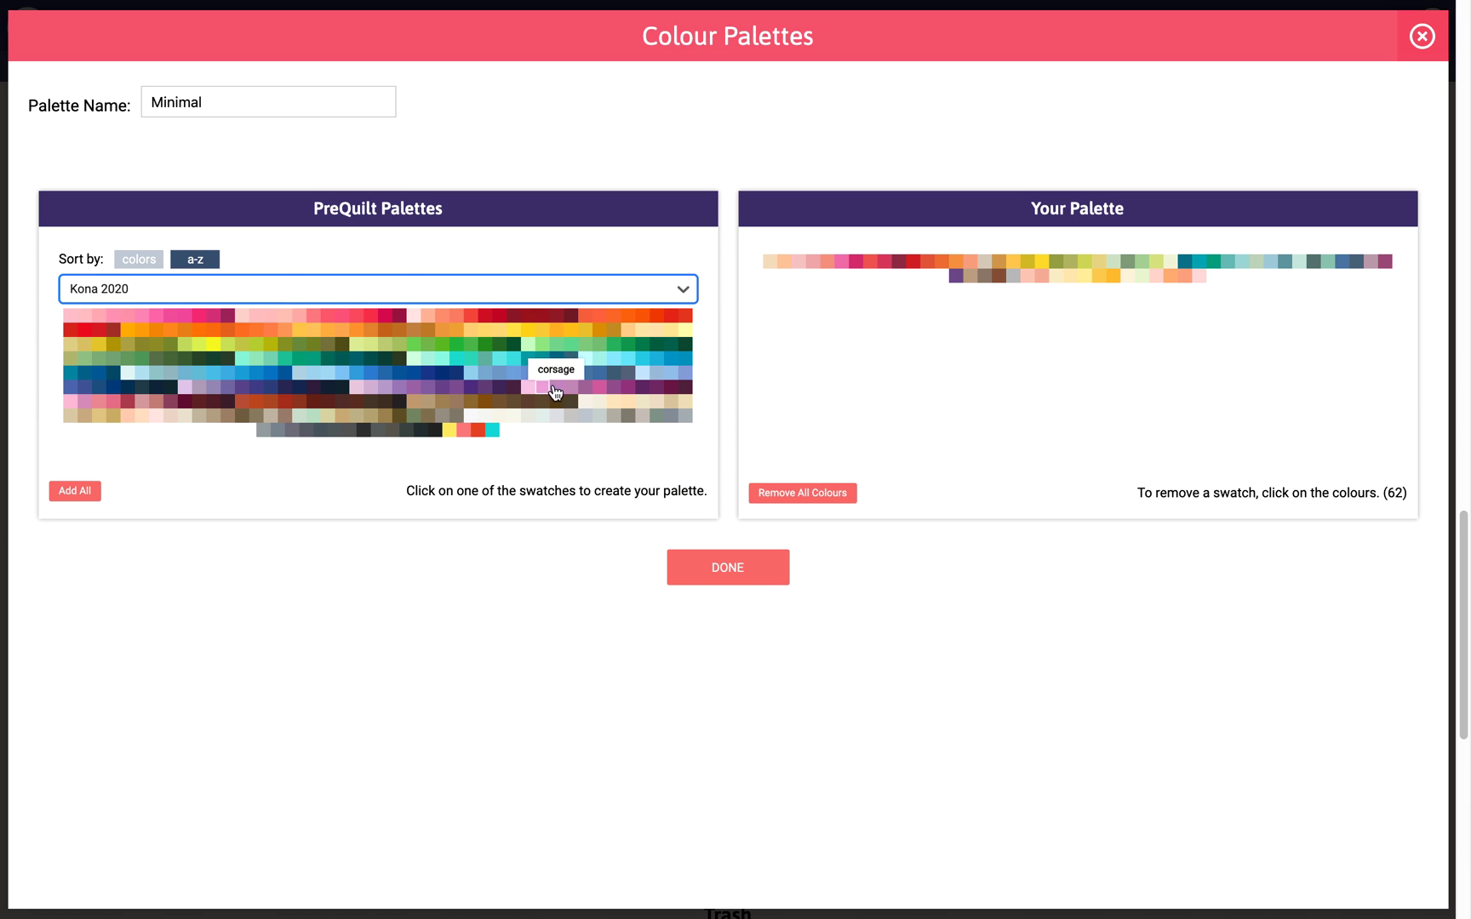
left_click(255, 317)
left_click(438, 330)
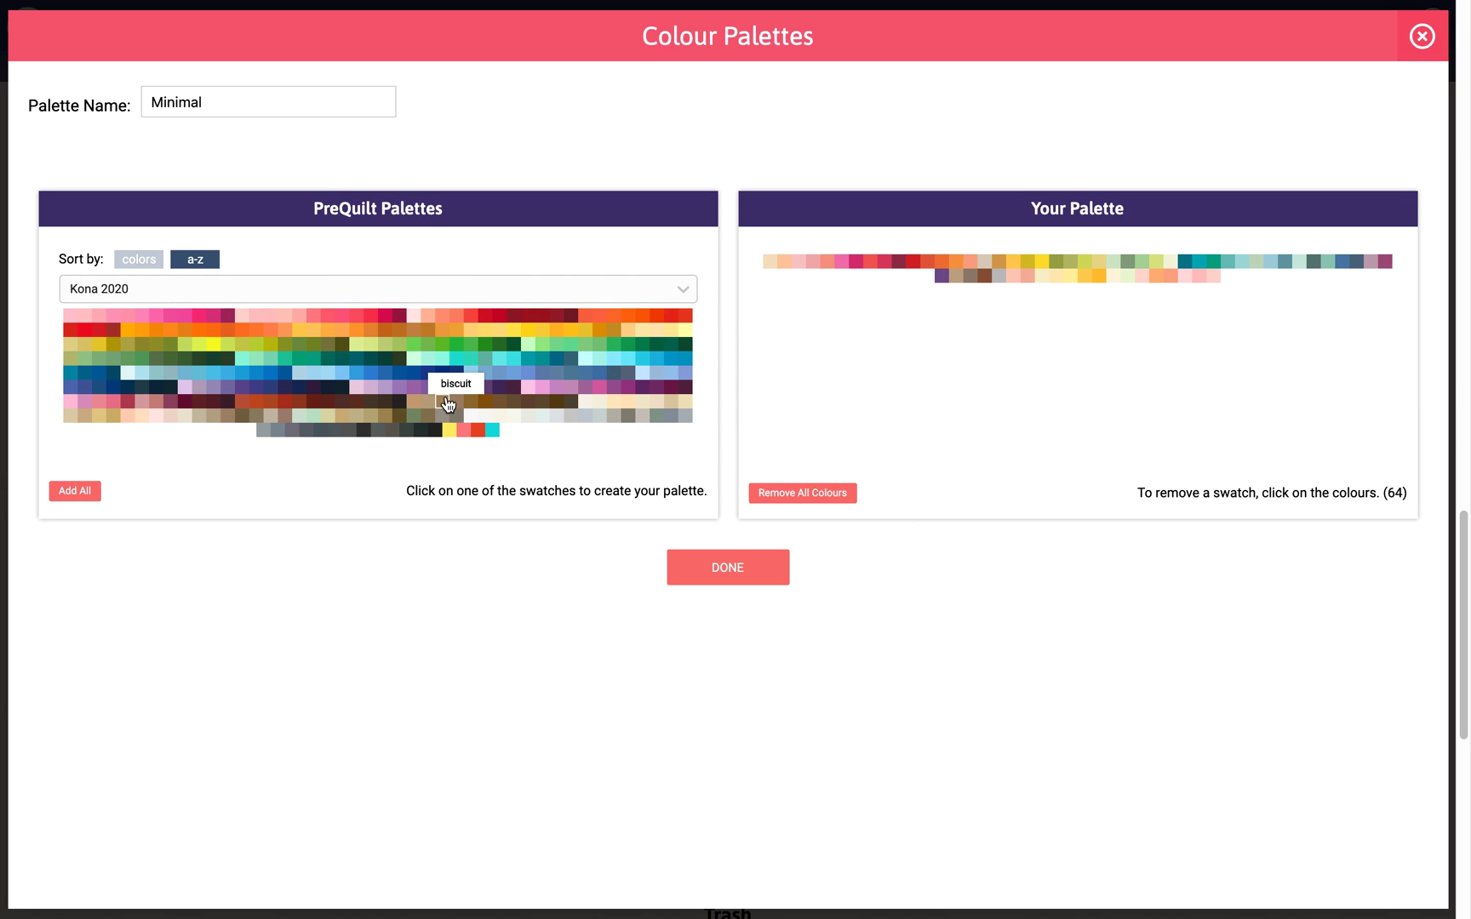
left_click(158, 418)
left_click(132, 417)
left_click(610, 415)
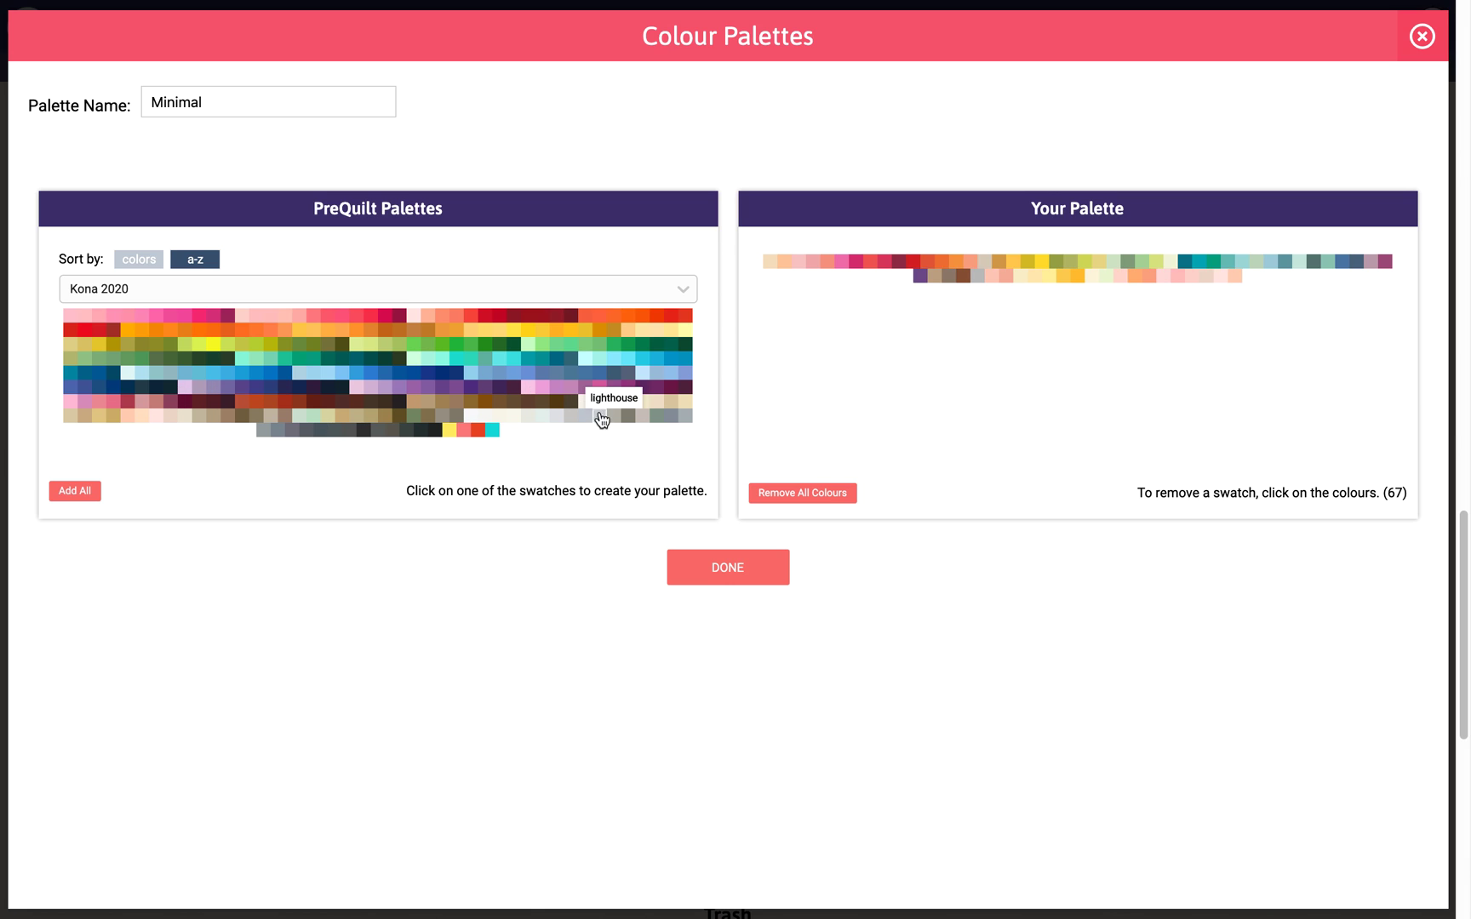
left_click(628, 404)
left_click(657, 405)
left_click(656, 405)
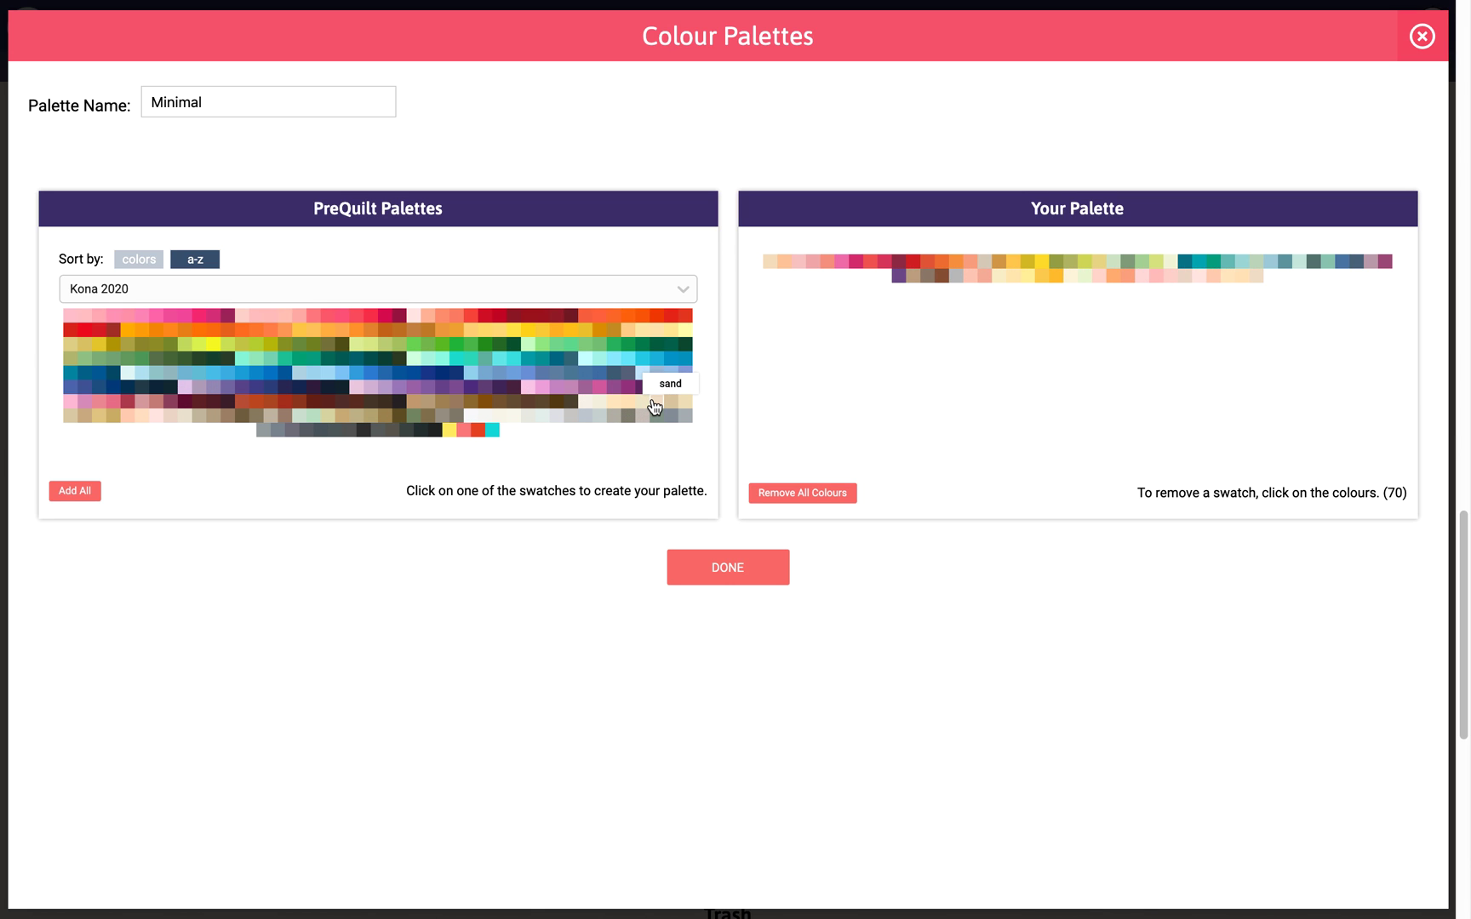
left_click(743, 575)
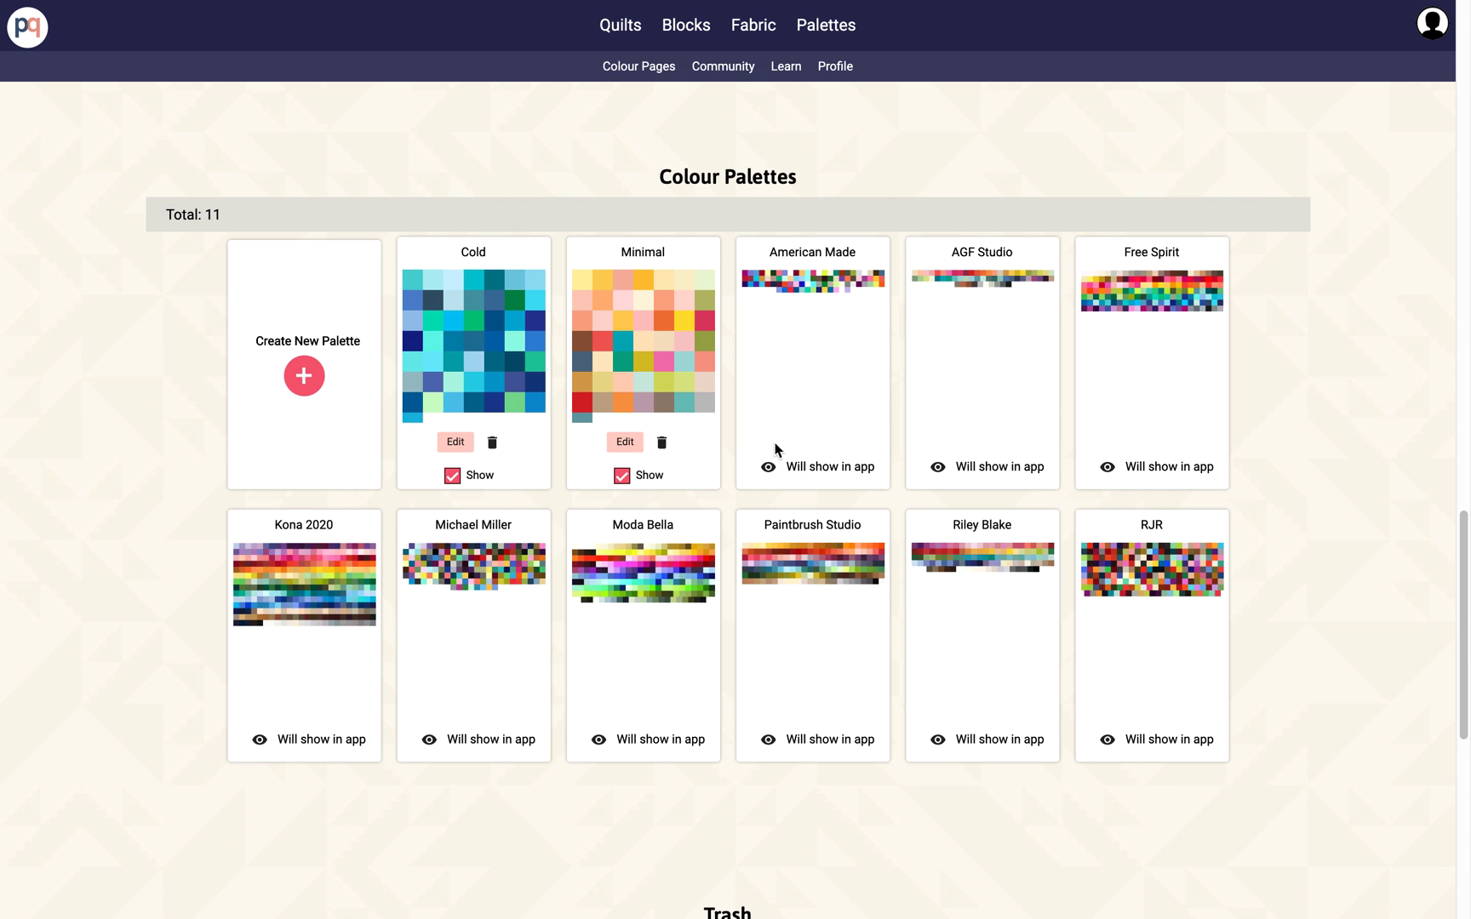
- Hide the American Made, RJR, Riley Blake, Moda Bella and Michael Miller palettes in the app
left_click(767, 469)
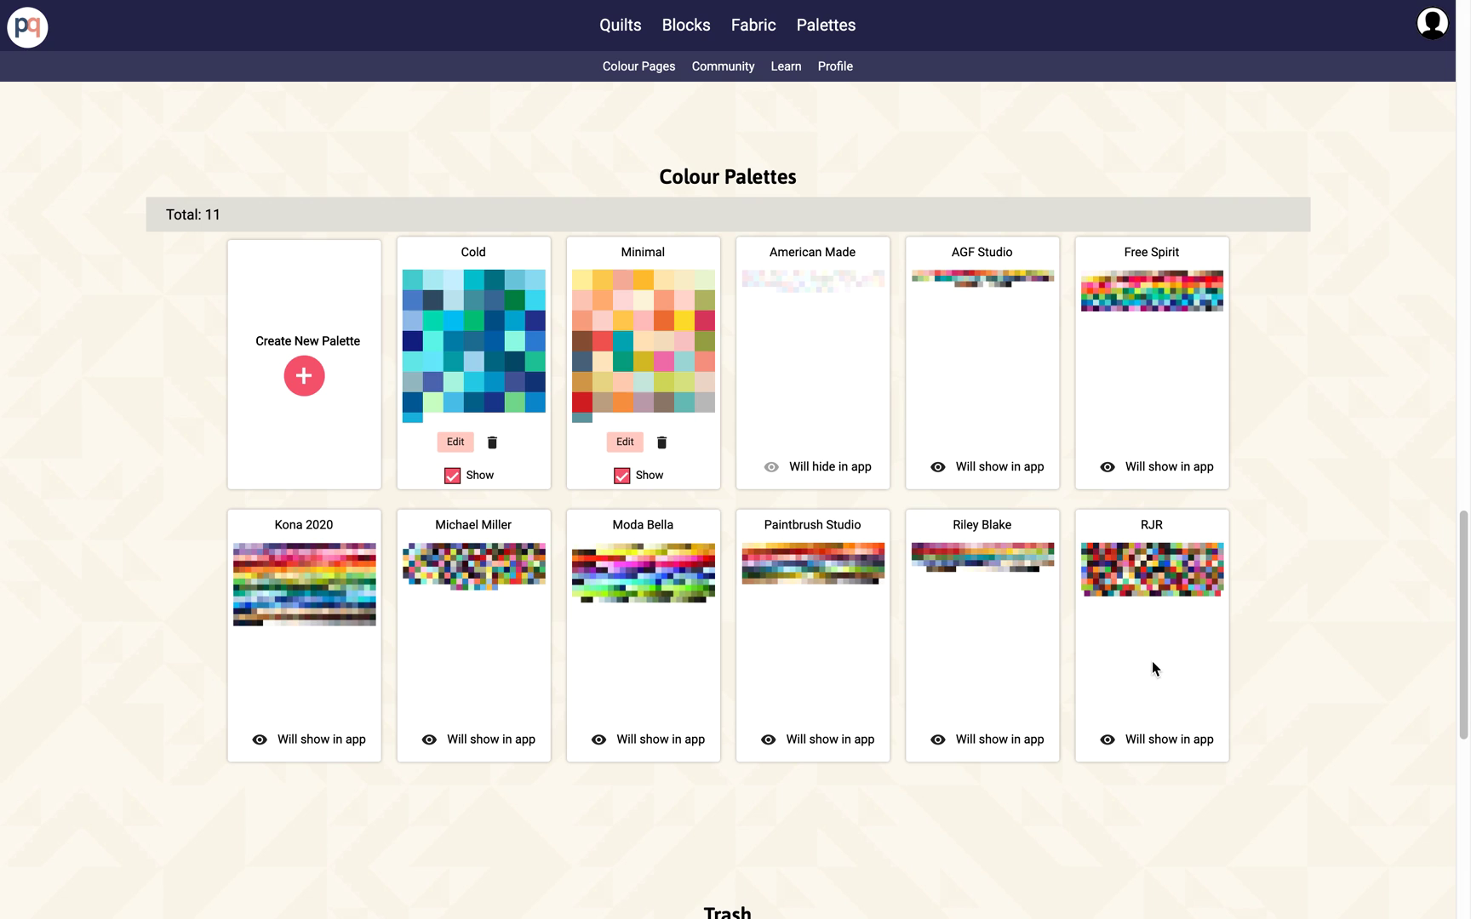
left_click(1014, 744)
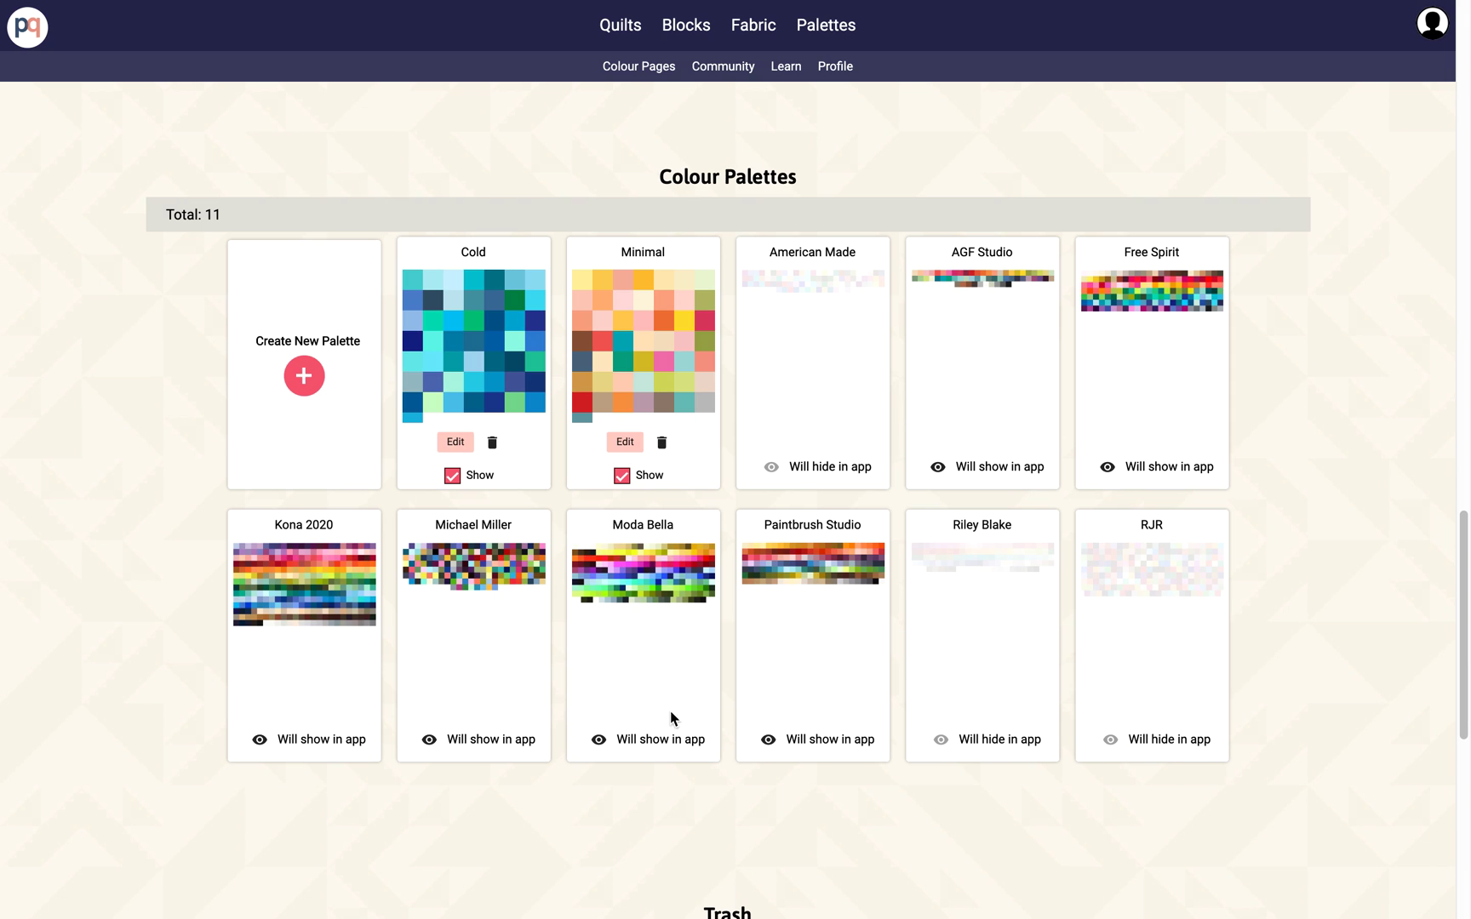
left_click(630, 742)
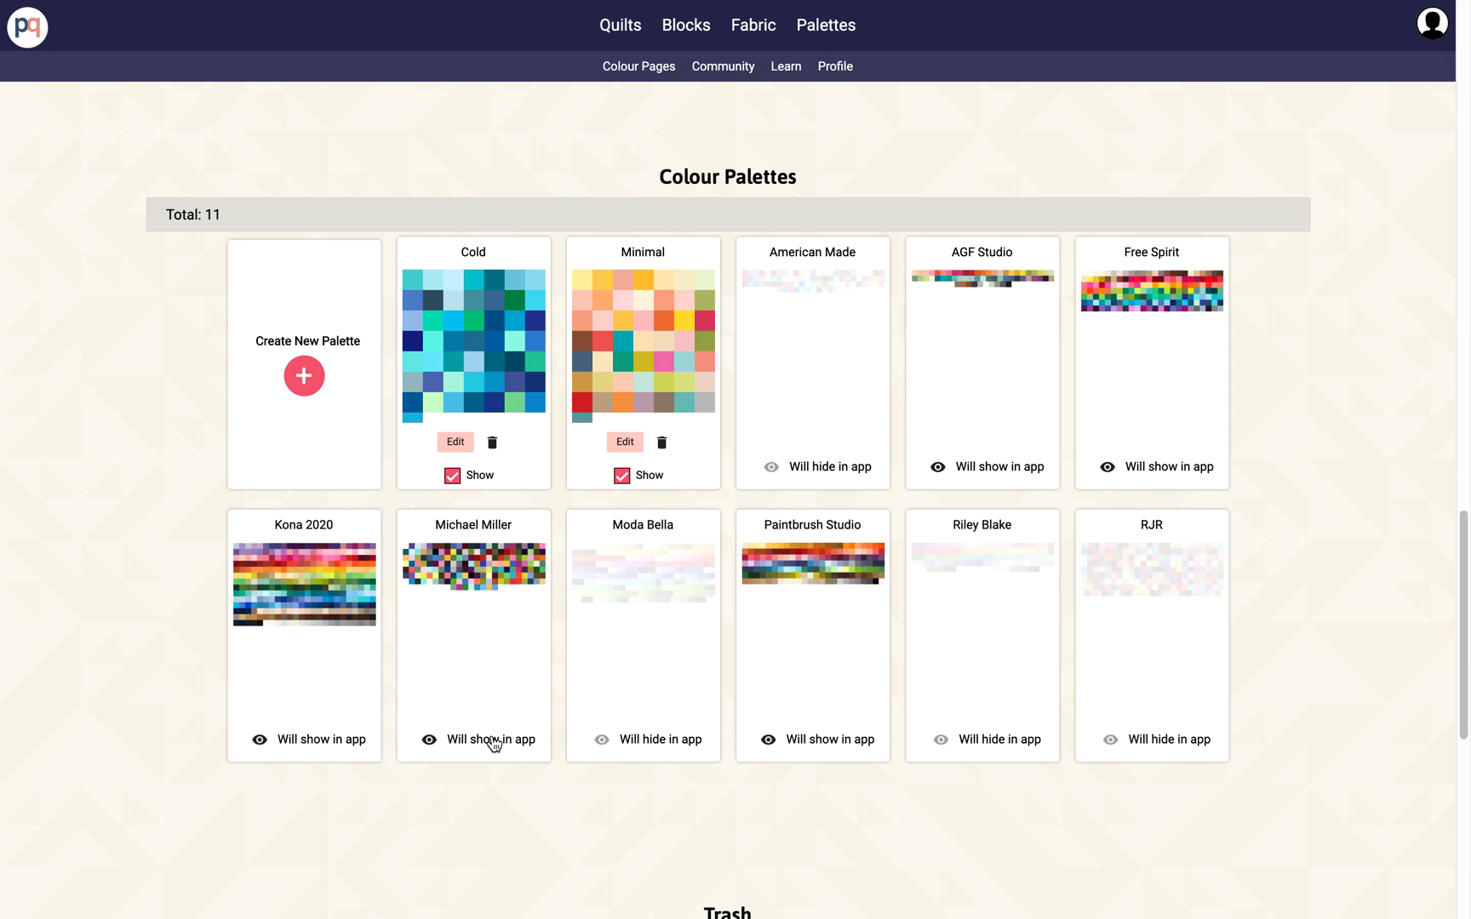
left_click(494, 743)
- Clone the Mondrian quilt in the Quilts section
scroll(1074, 766, "up", 10)
scroll(1074, 763, "up", 5)
scroll(1075, 763, "down", 3)
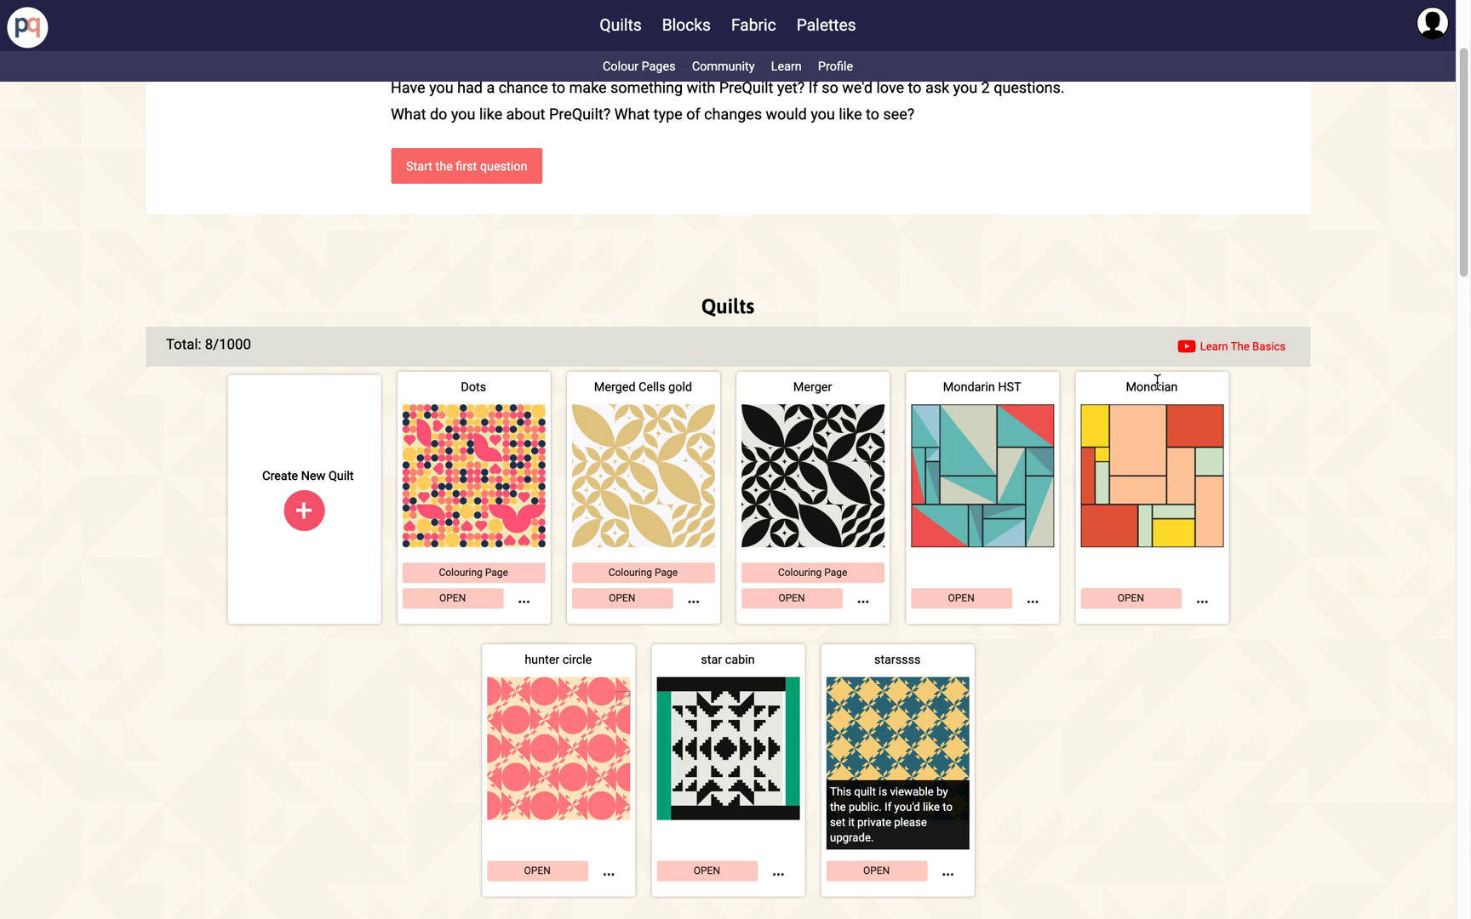
left_click(1205, 603)
scroll(1107, 552, "down", 2)
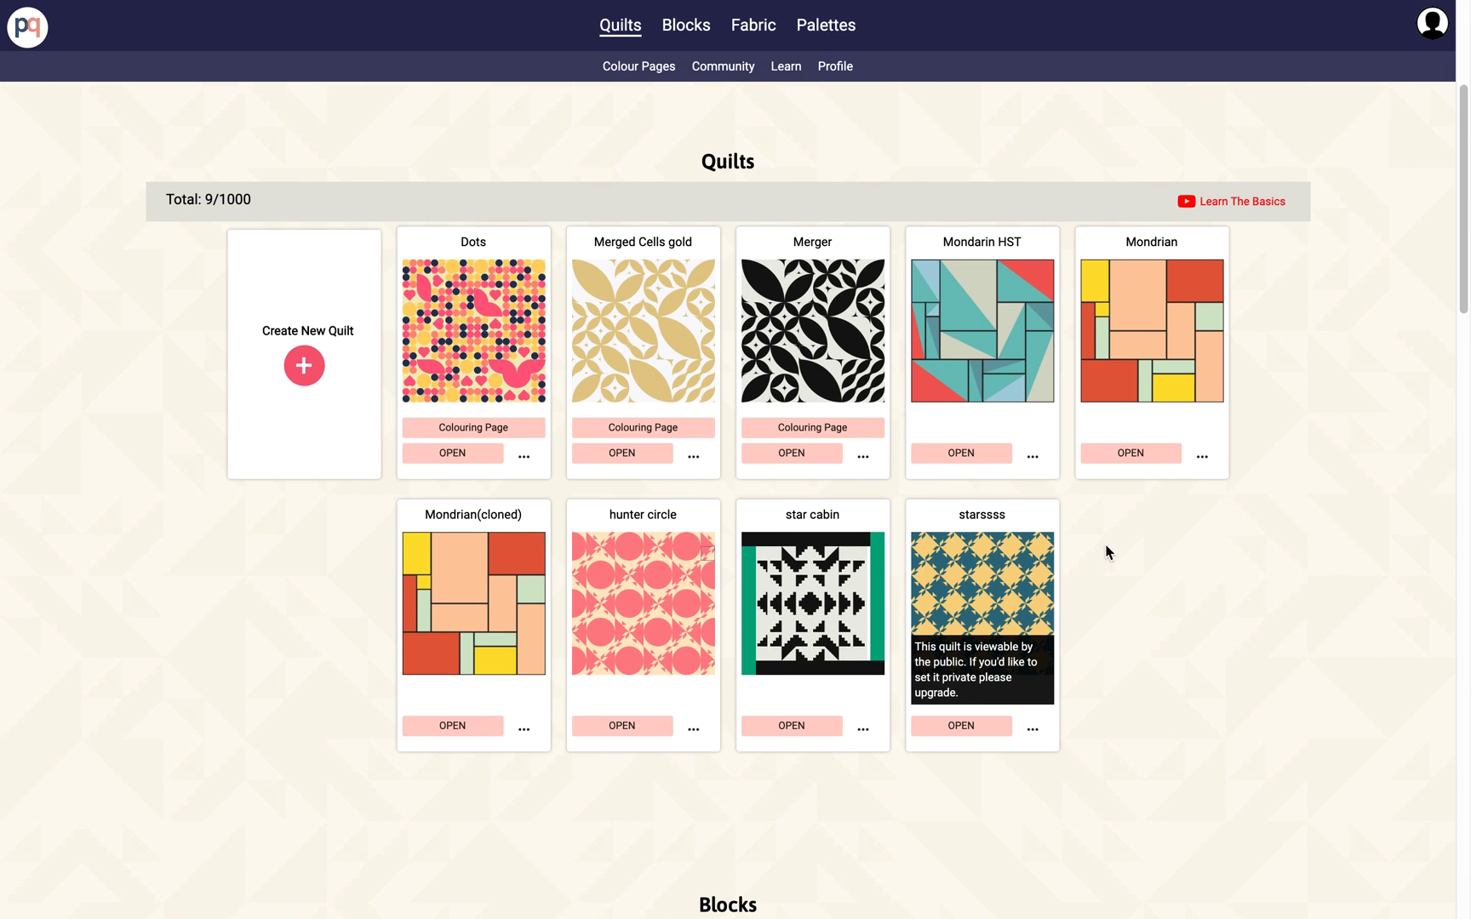
- Rename the cloned Mondrian quilt as Mondrian Demo and open it for designing
left_click(526, 730)
left_click(493, 624)
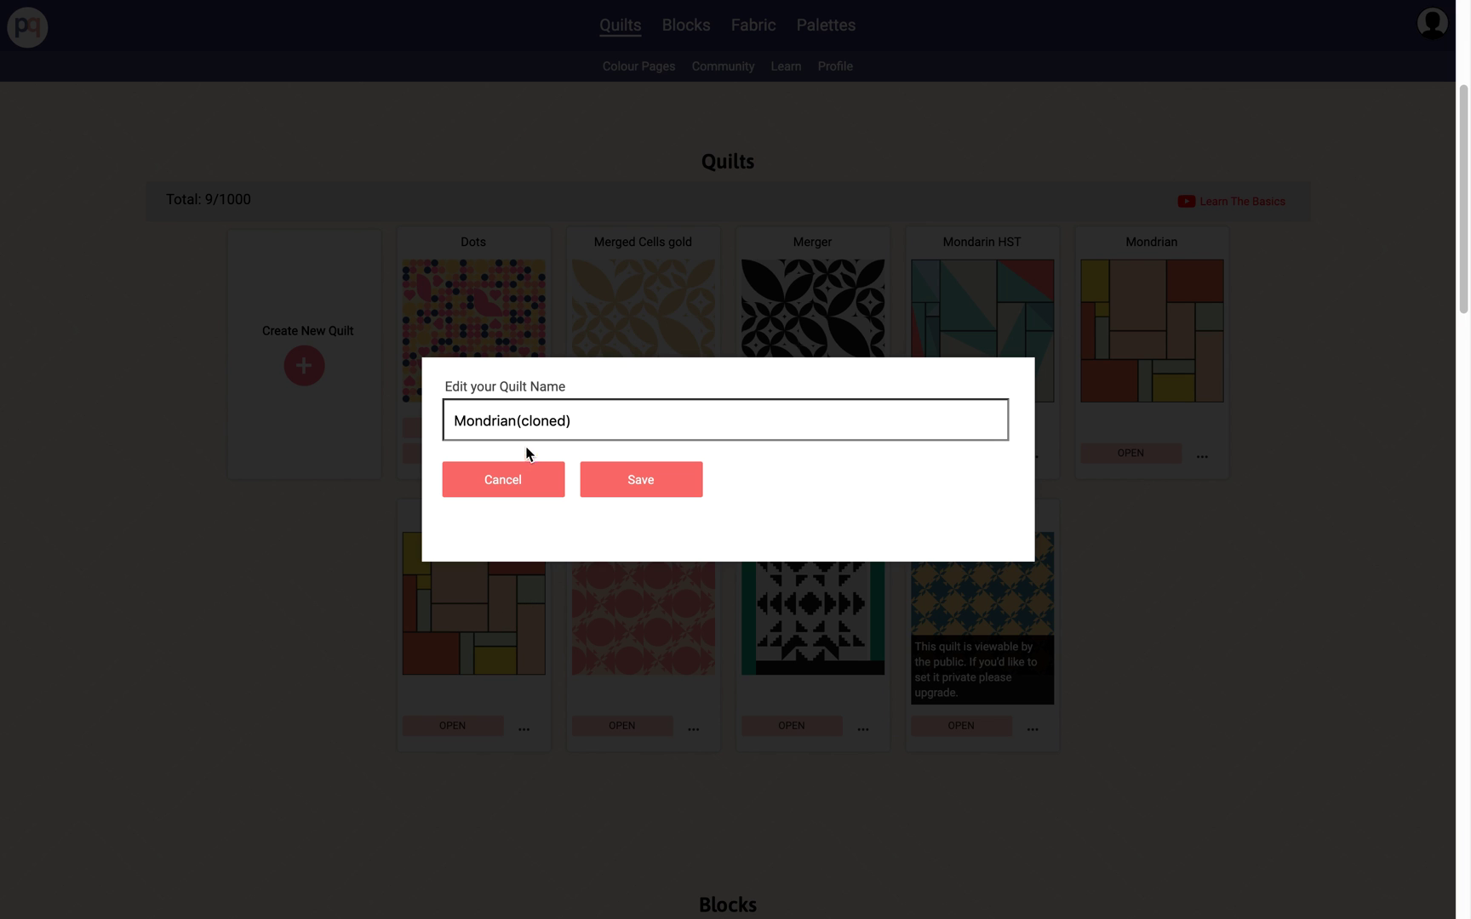
left_click_drag(517, 421, 616, 433)
type("Demo")
left_click(640, 483)
left_click(466, 726)
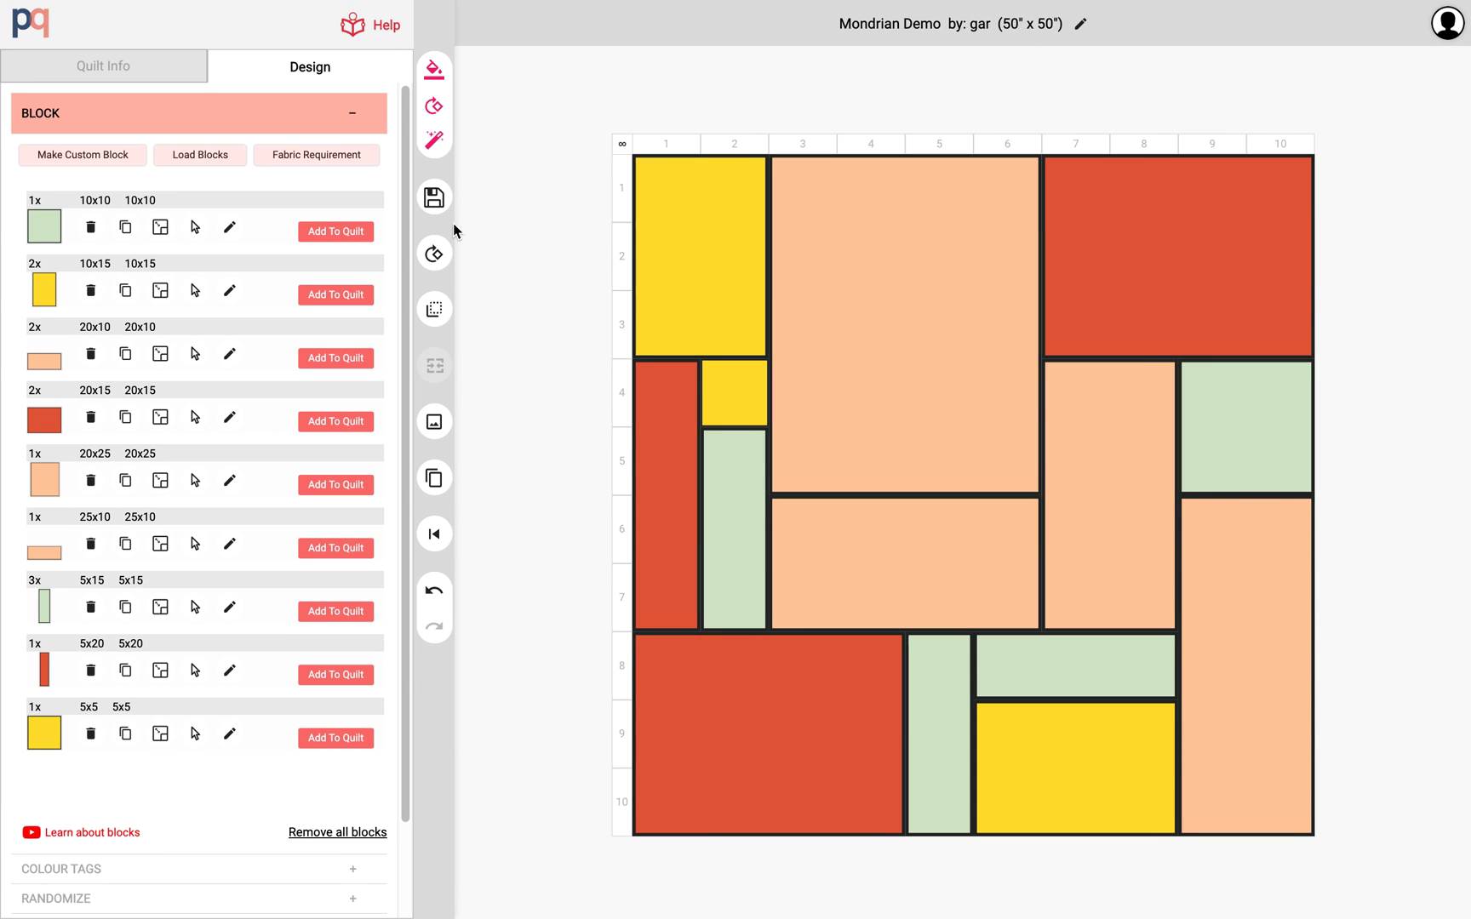
- Recolour colour tag A with kona ballet slipper from the Minimal palette
left_click(319, 115)
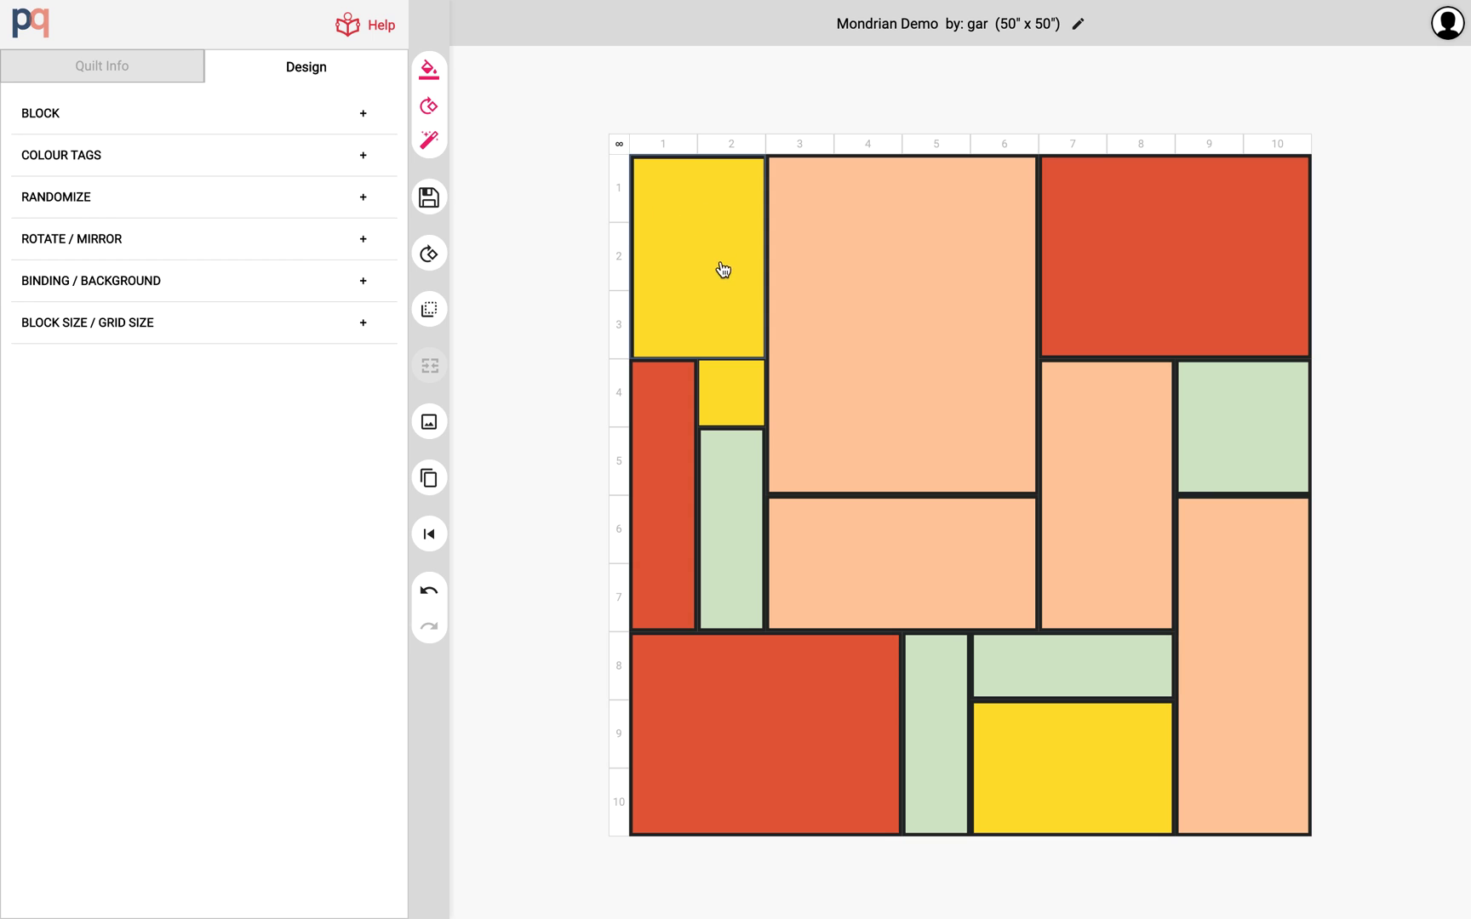
left_click(208, 153)
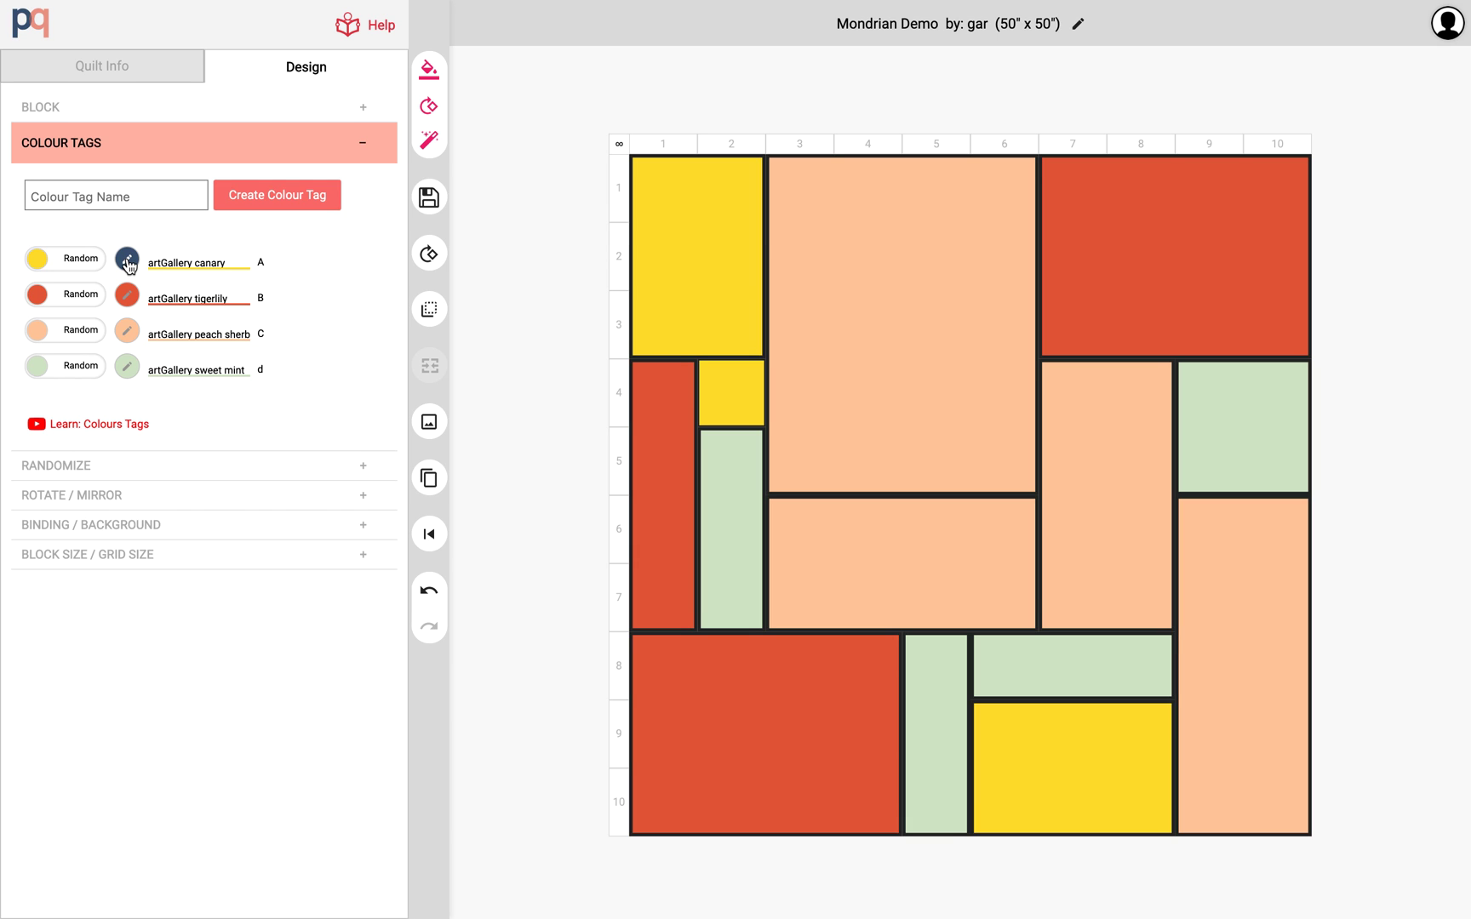
left_click(127, 260)
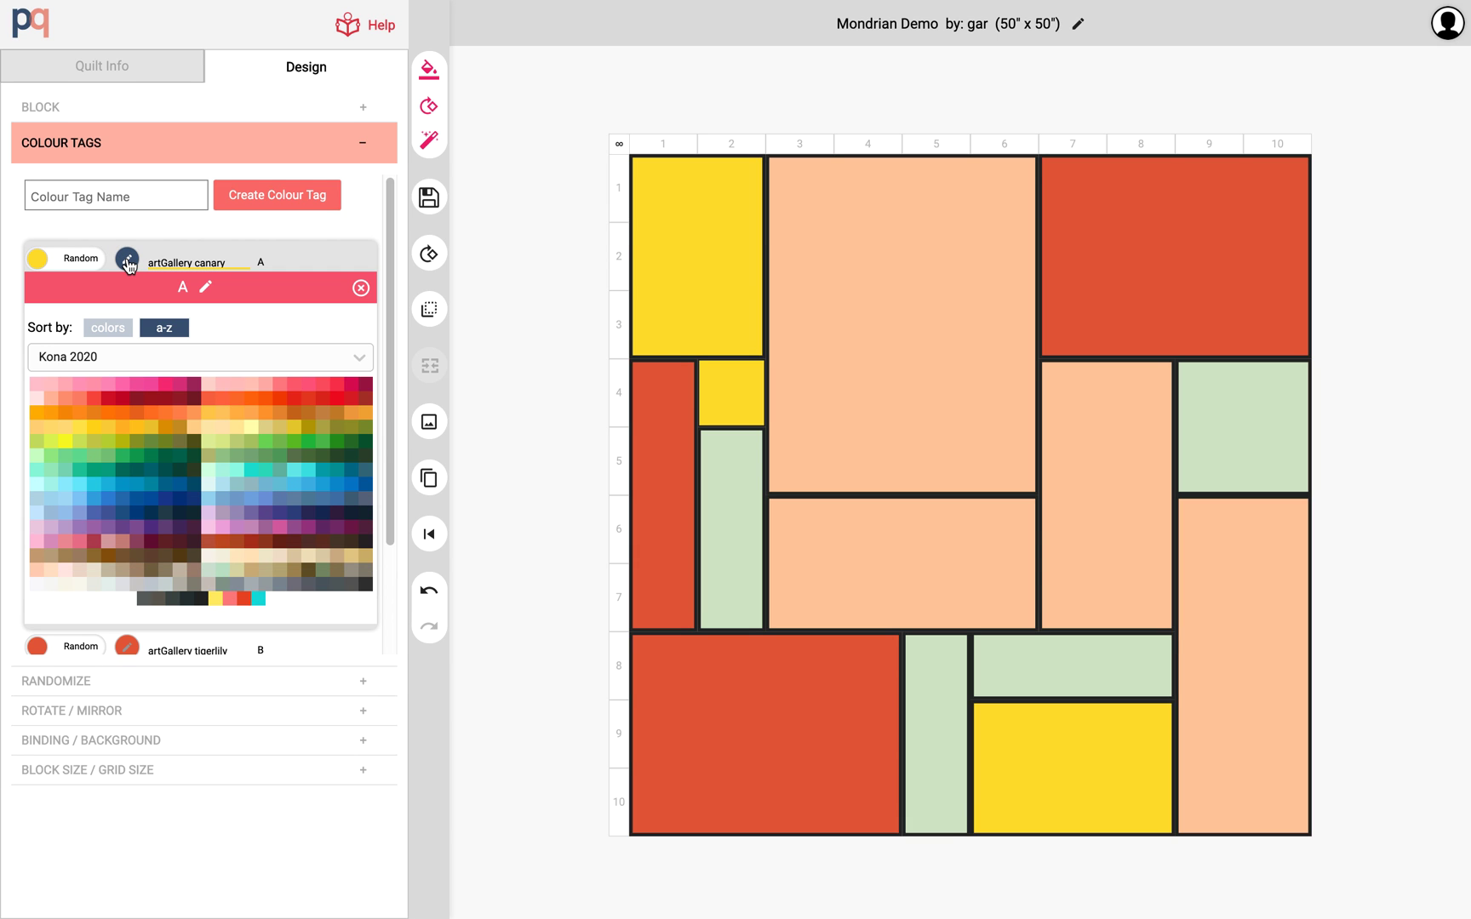
left_click(253, 357)
scroll(236, 474, "down", 1)
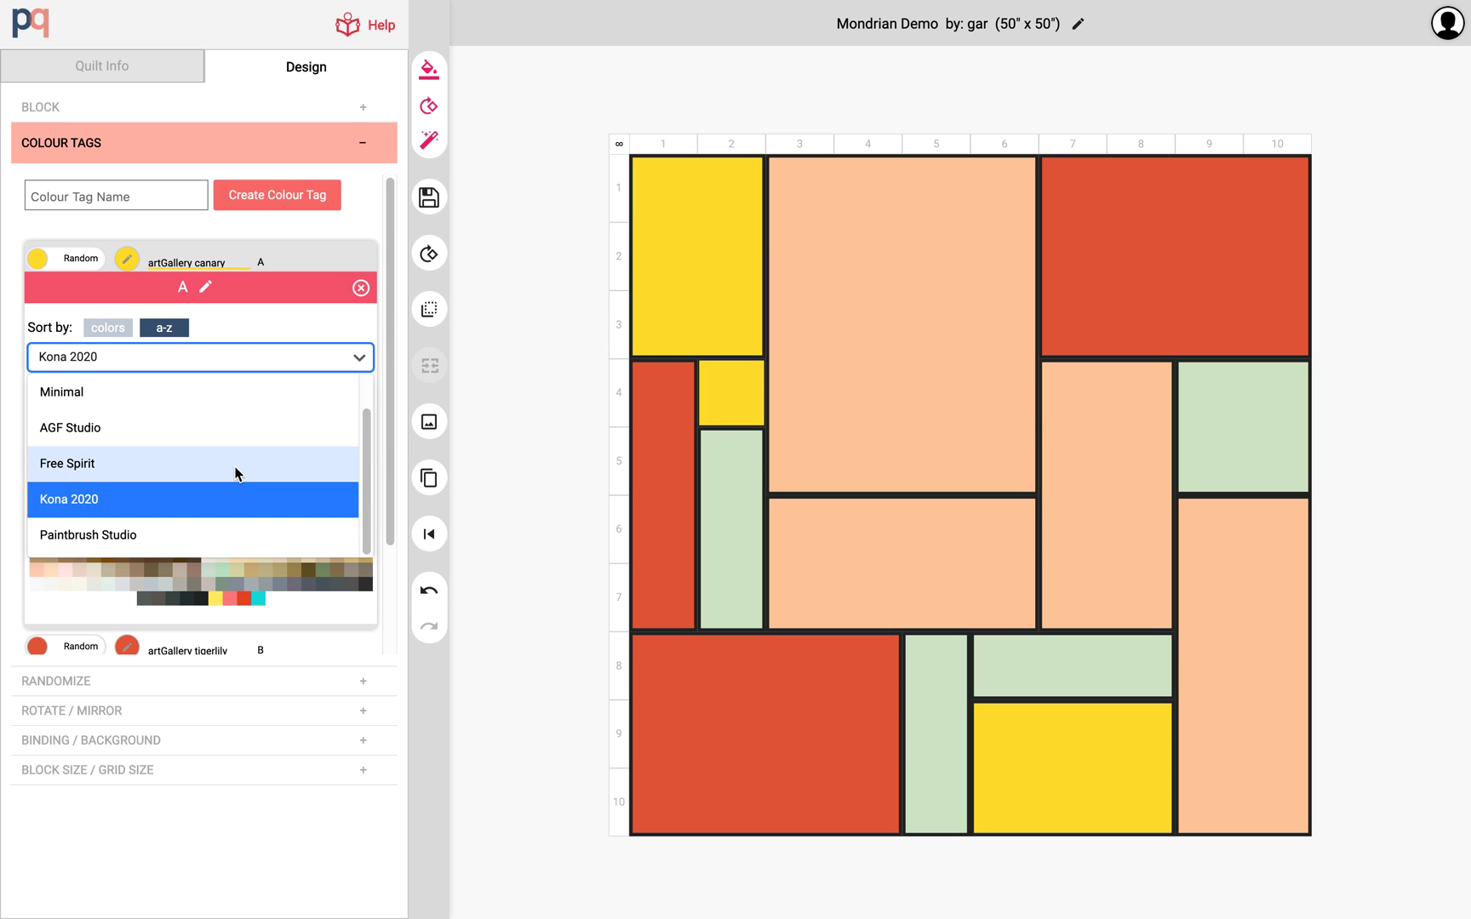
scroll(236, 473, "up", 1)
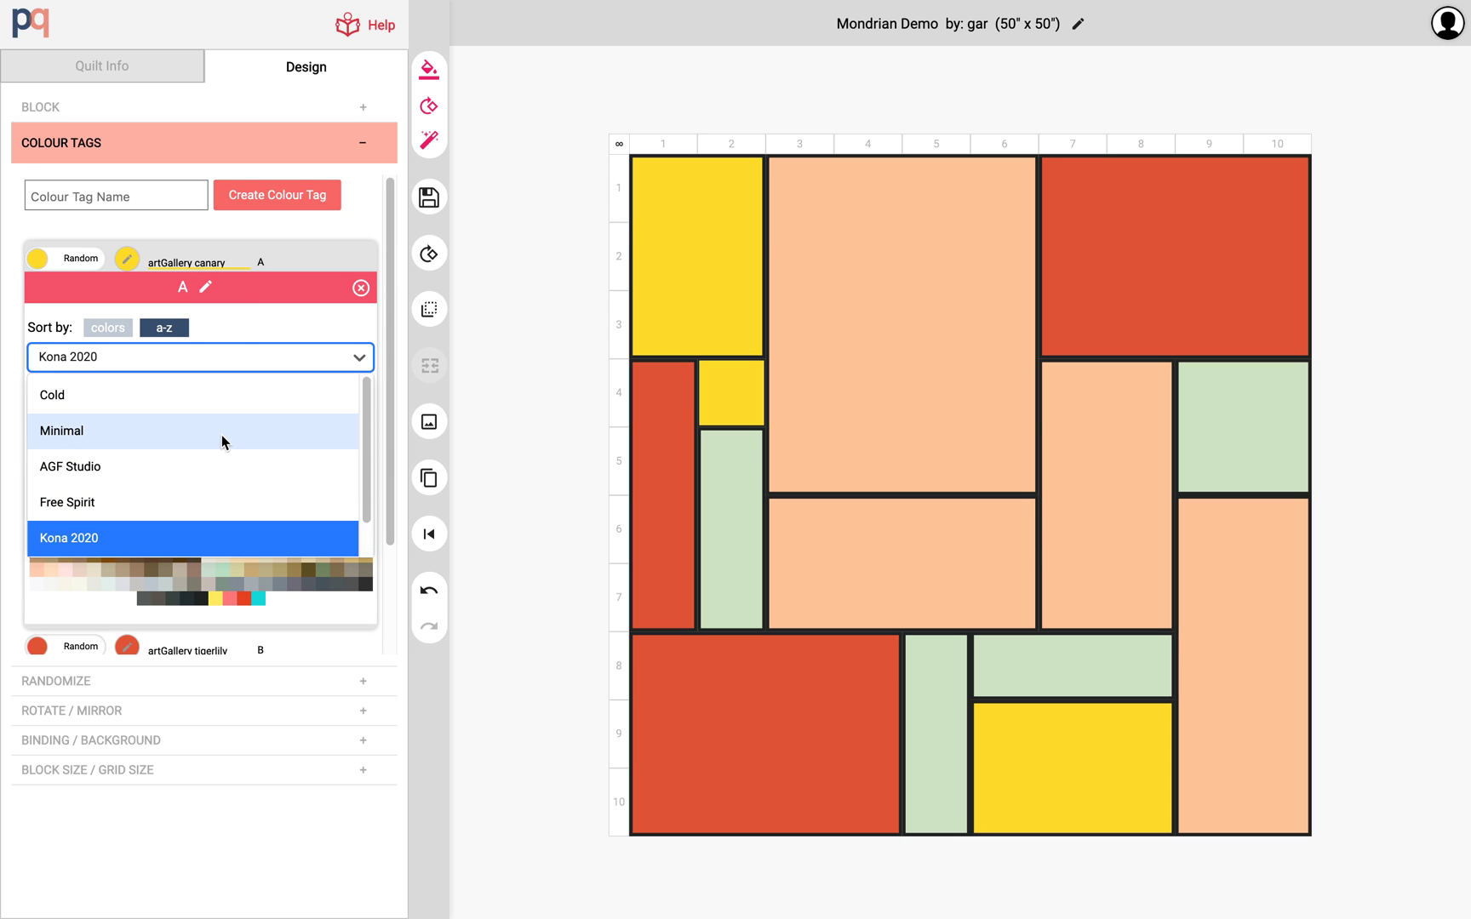
scroll(223, 436, "down", 1)
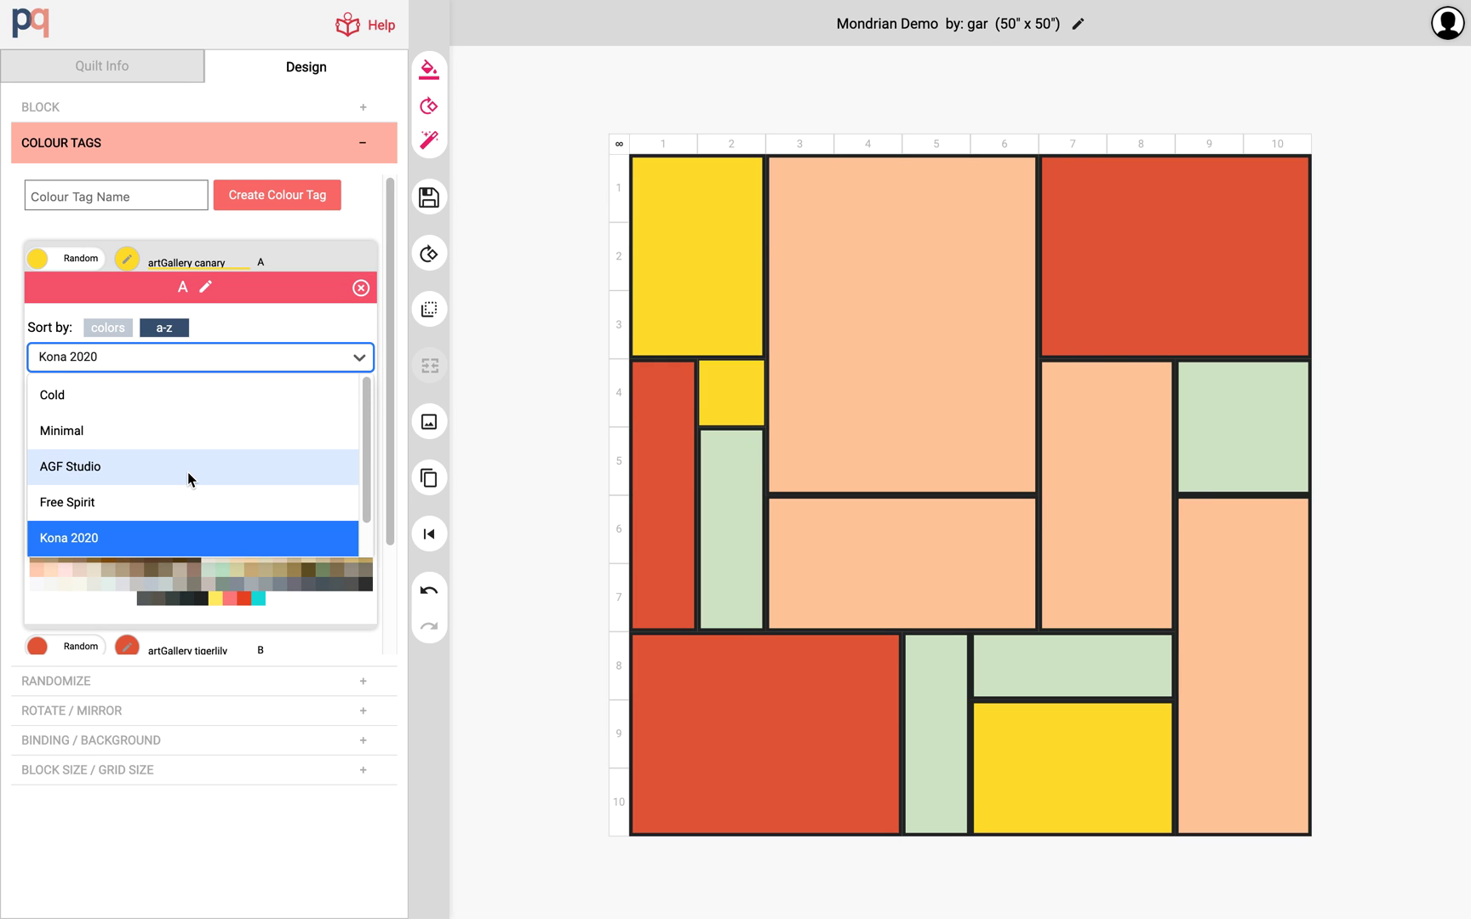
left_click(88, 433)
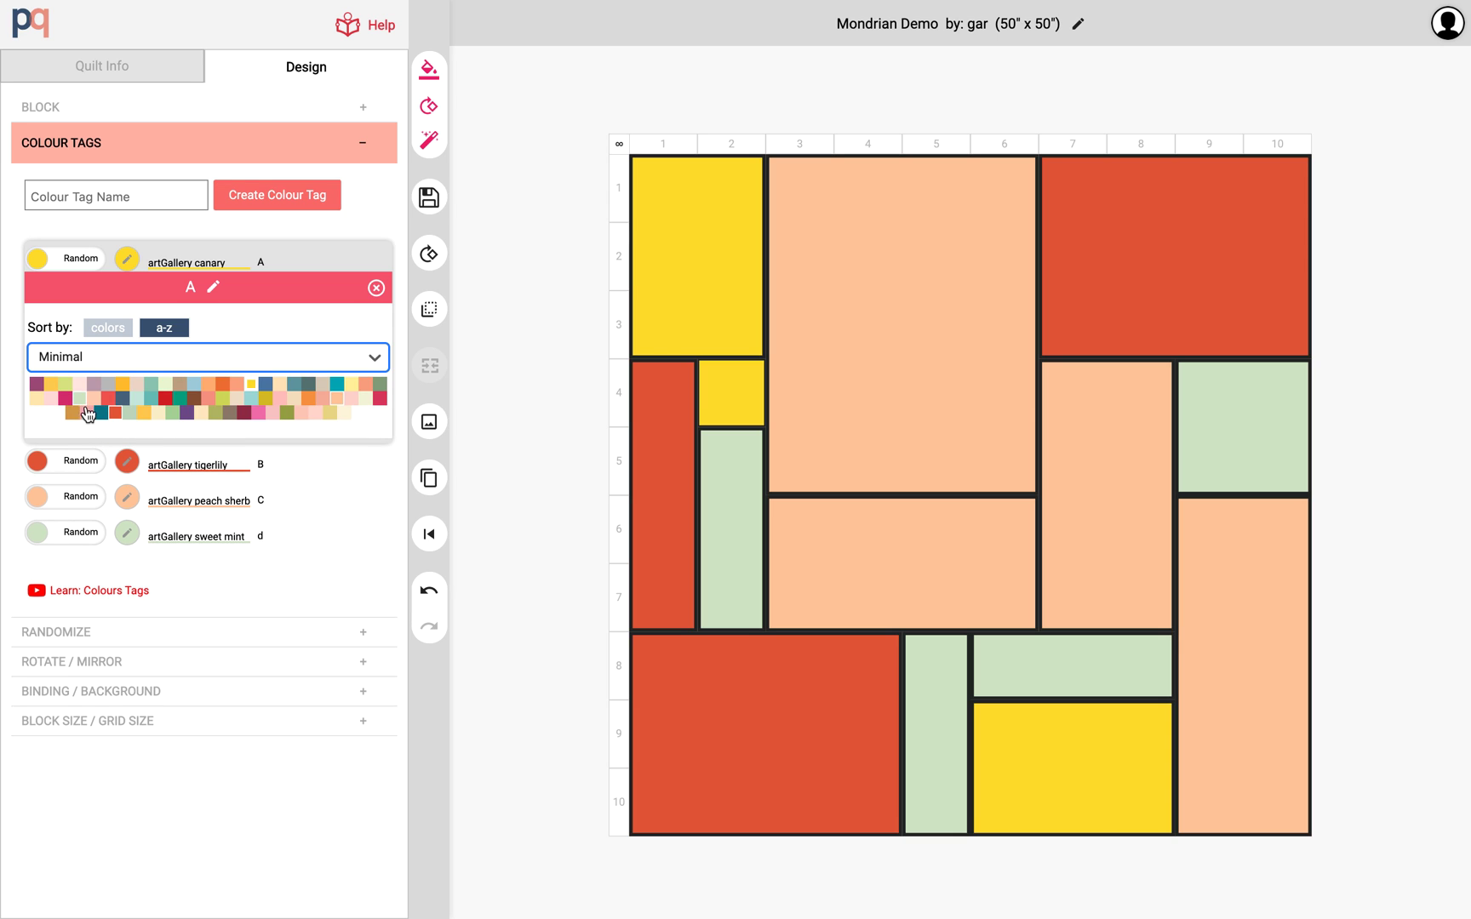
left_click(357, 399)
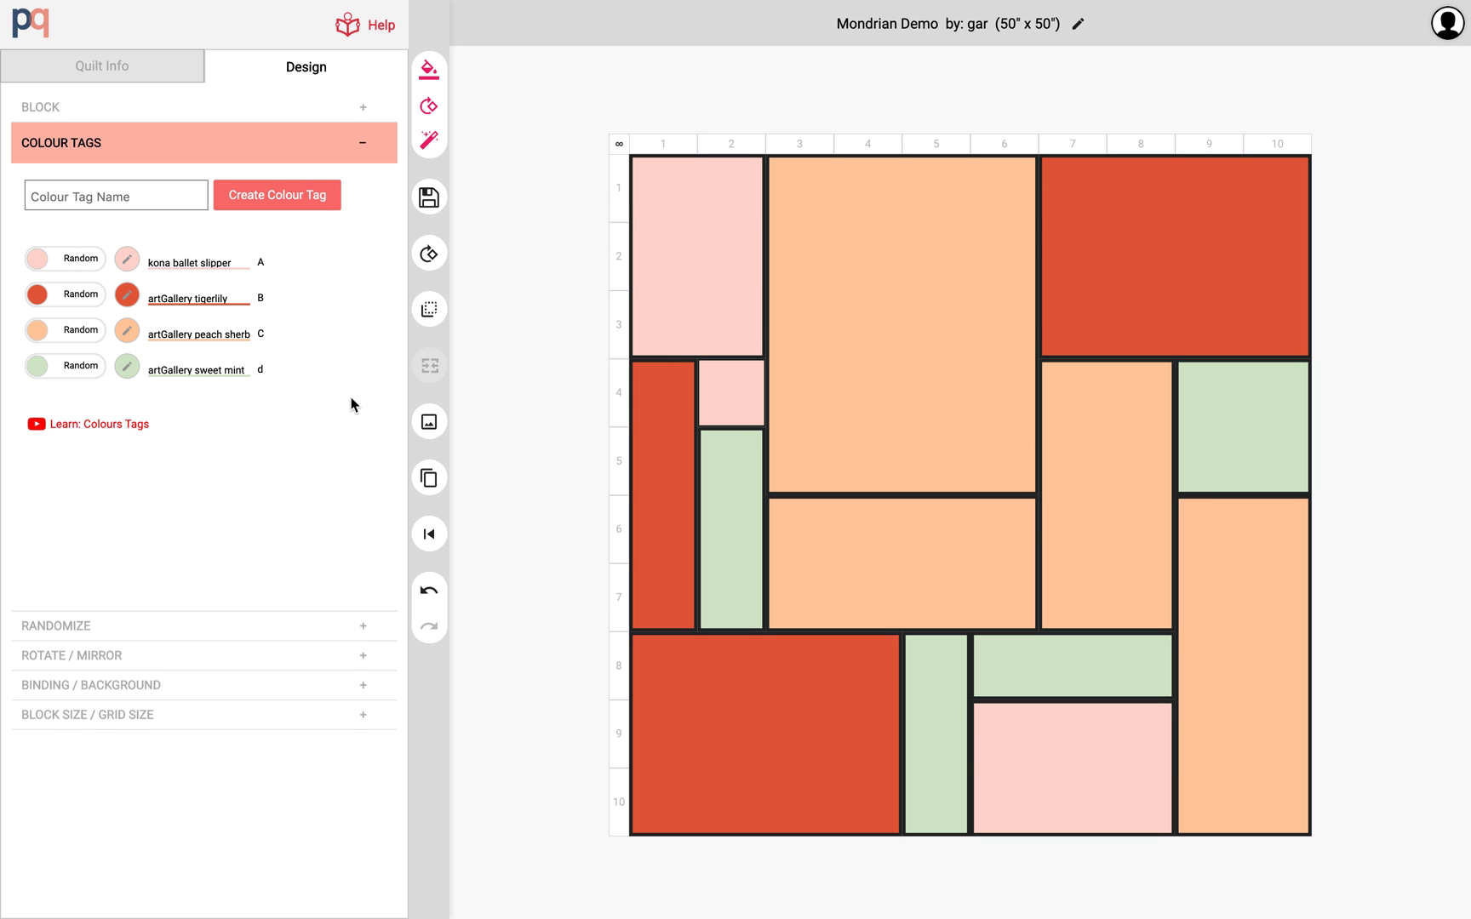
- Try colour tag A in the Minimal palette's Paintbrush Studio peach and in kona fog from the Cold palette
left_click(126, 259)
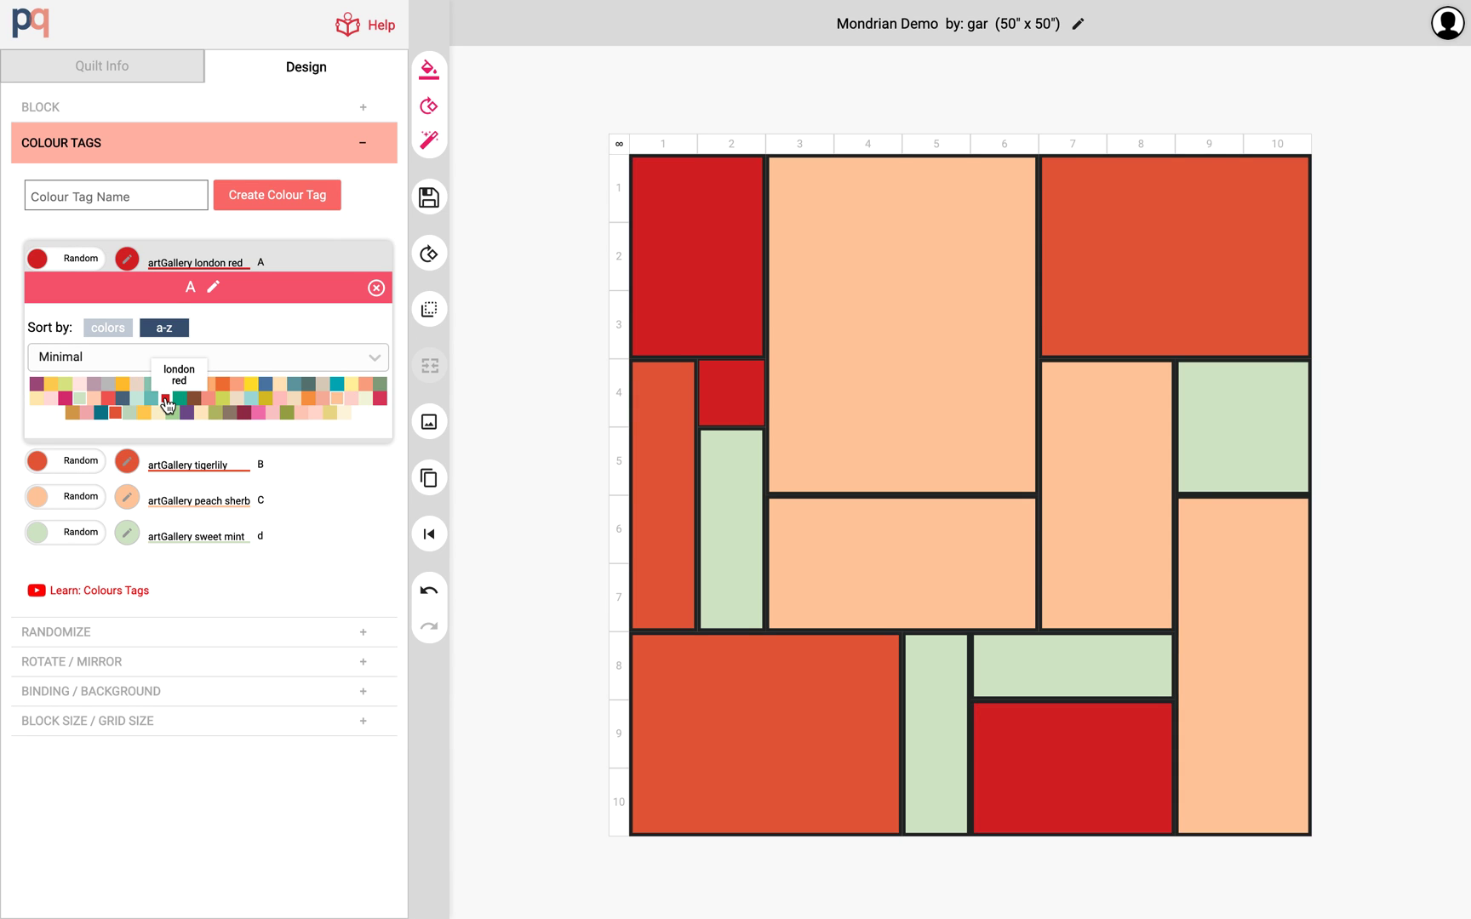
left_click(204, 385)
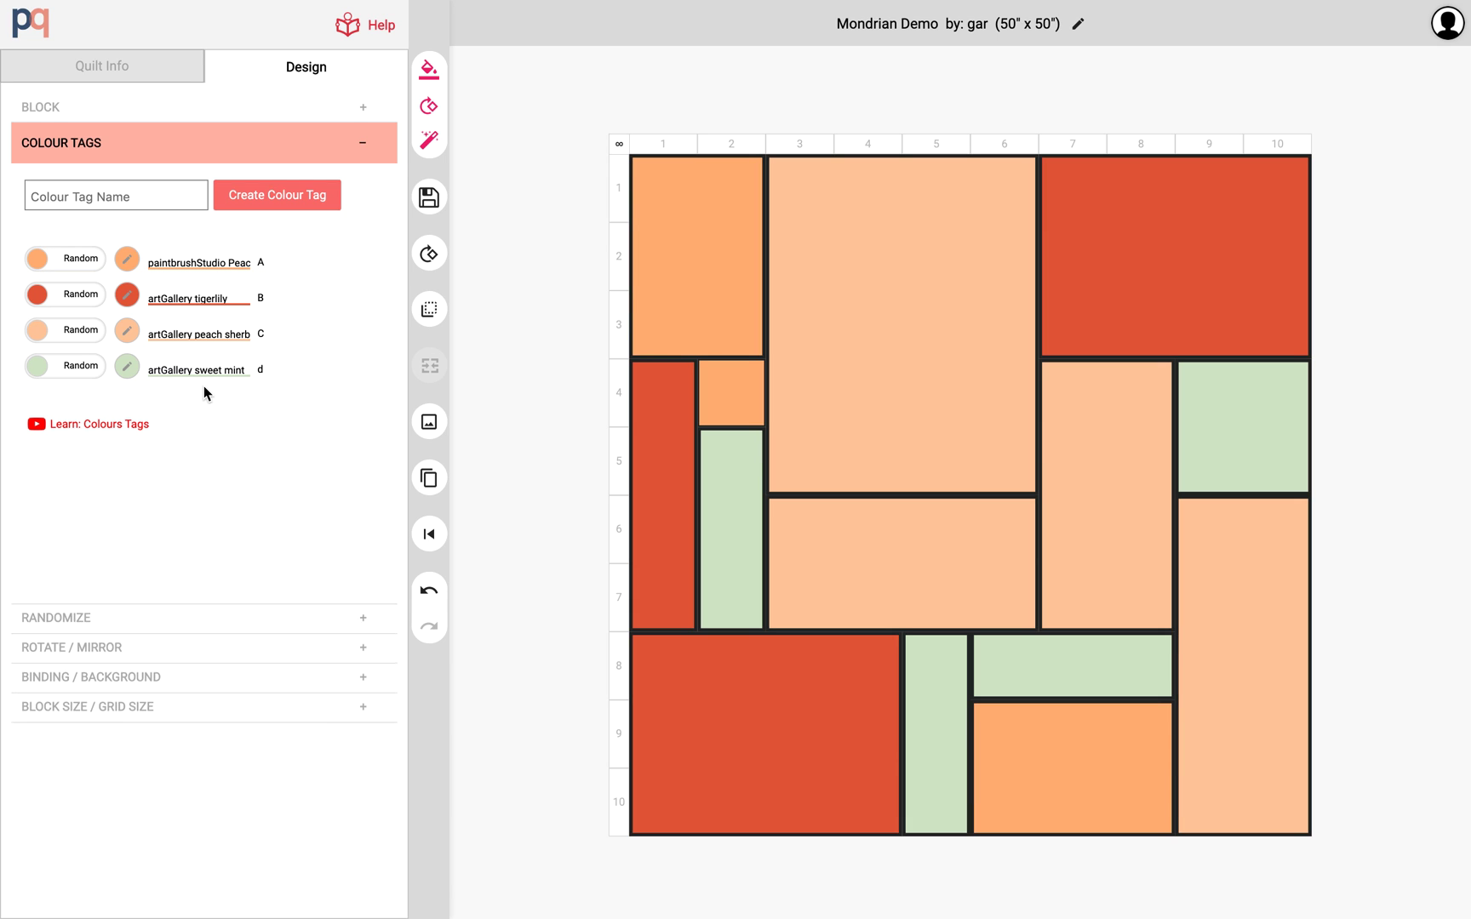
left_click(126, 258)
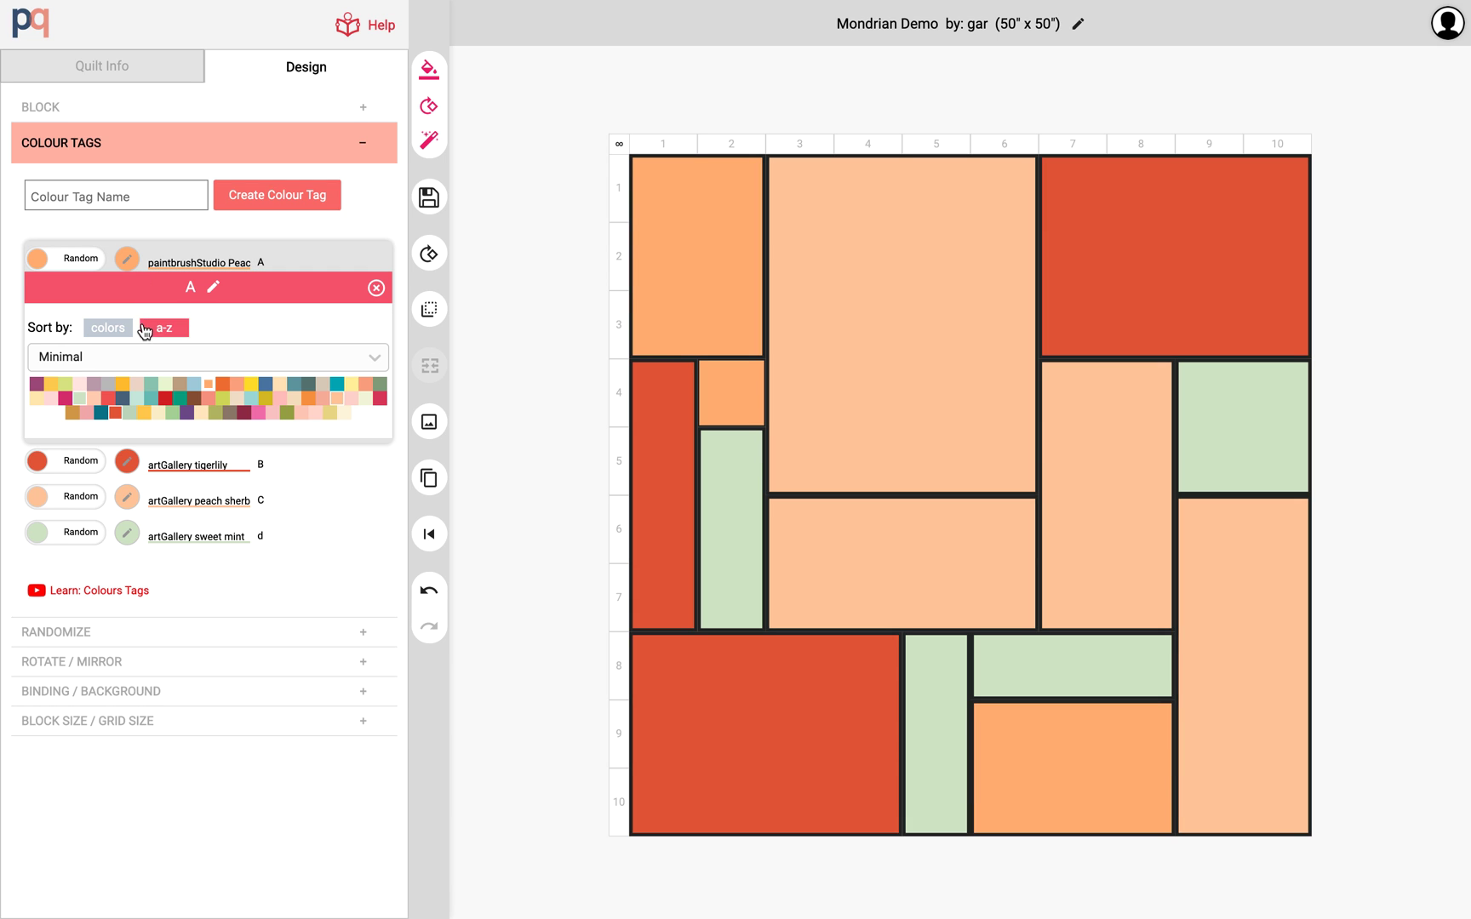
left_click(134, 366)
left_click(130, 394)
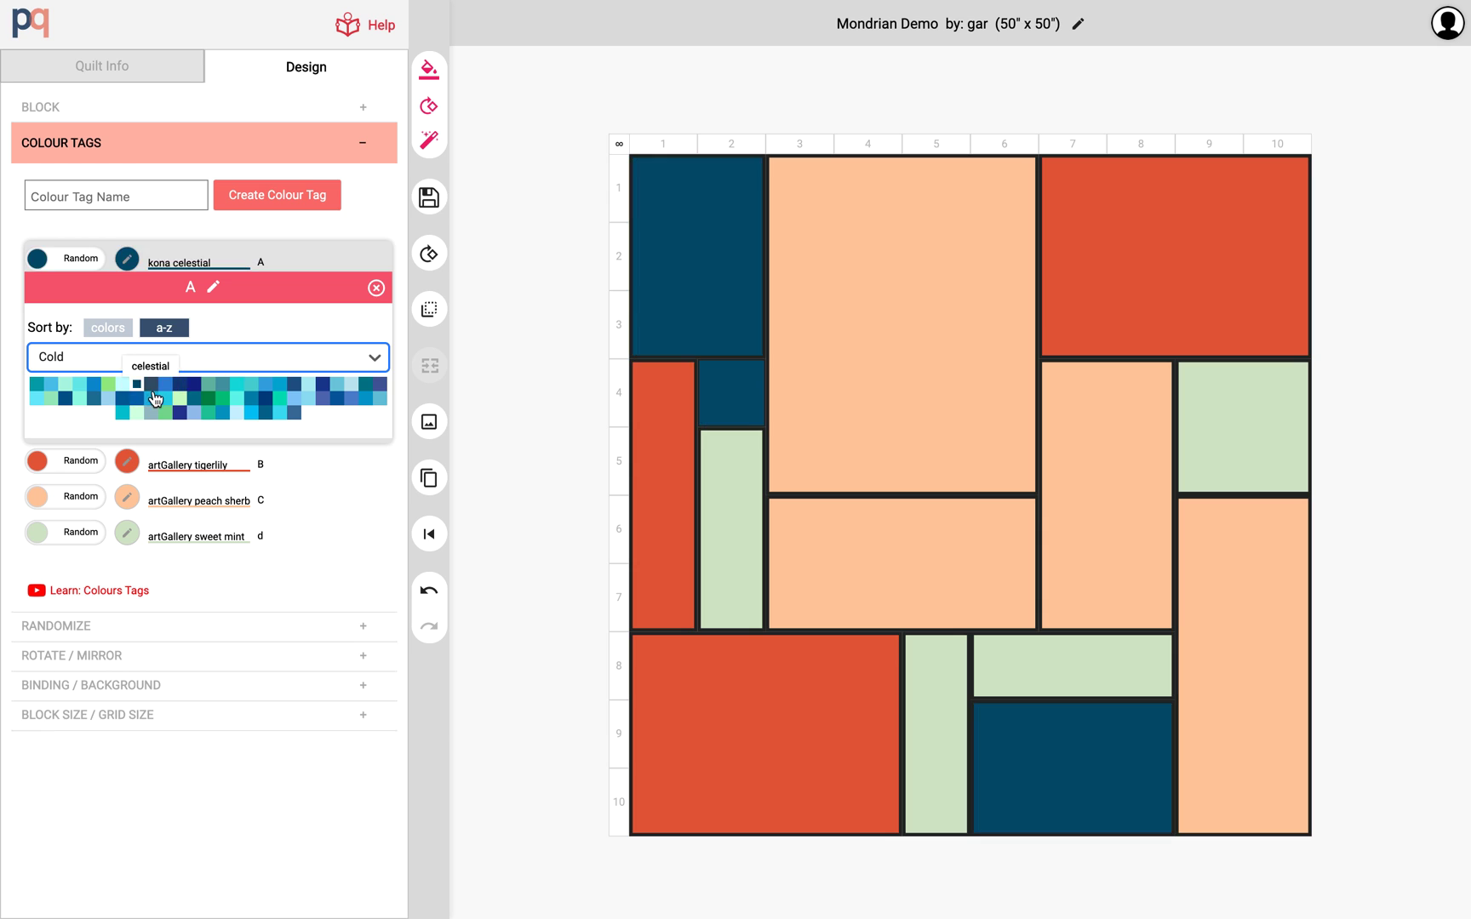
left_click(158, 401)
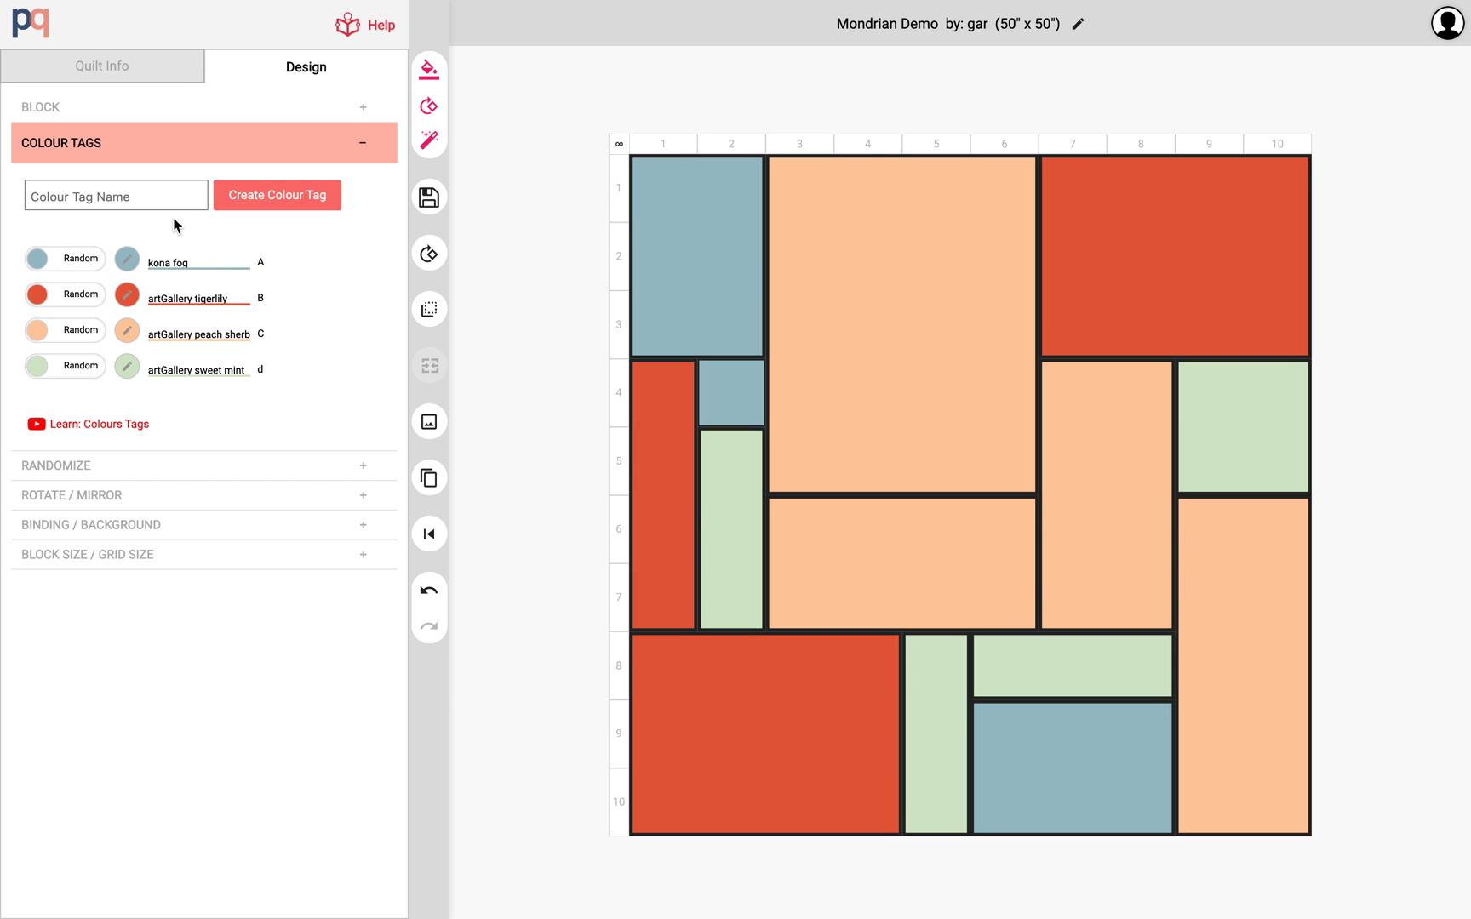
- Randomize the colours of all four colour tags several times using the default Kona 2020 palette
left_click(240, 151)
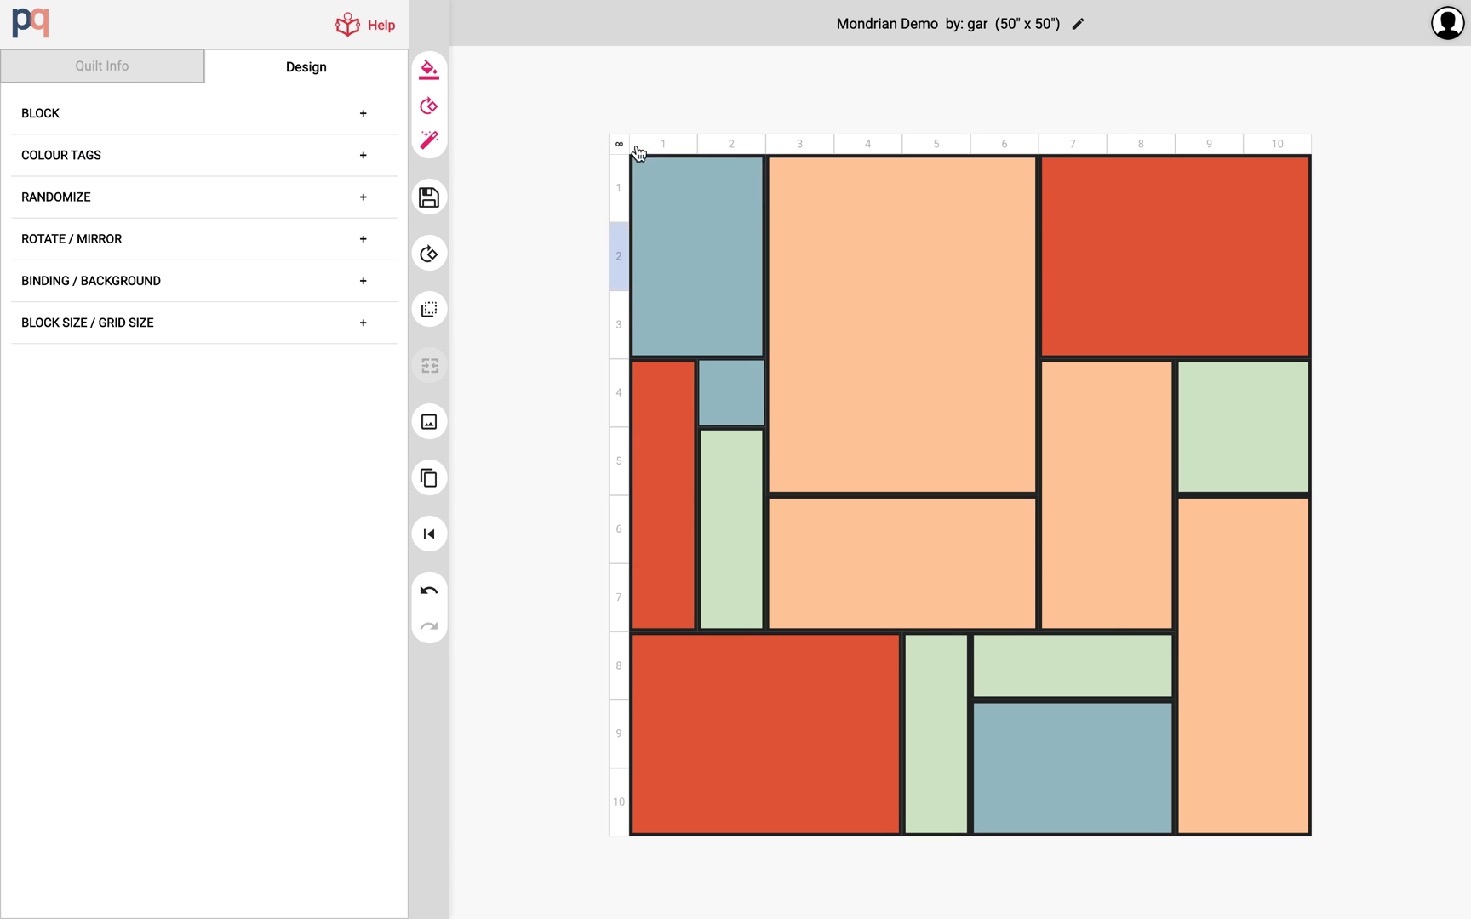
left_click(240, 170)
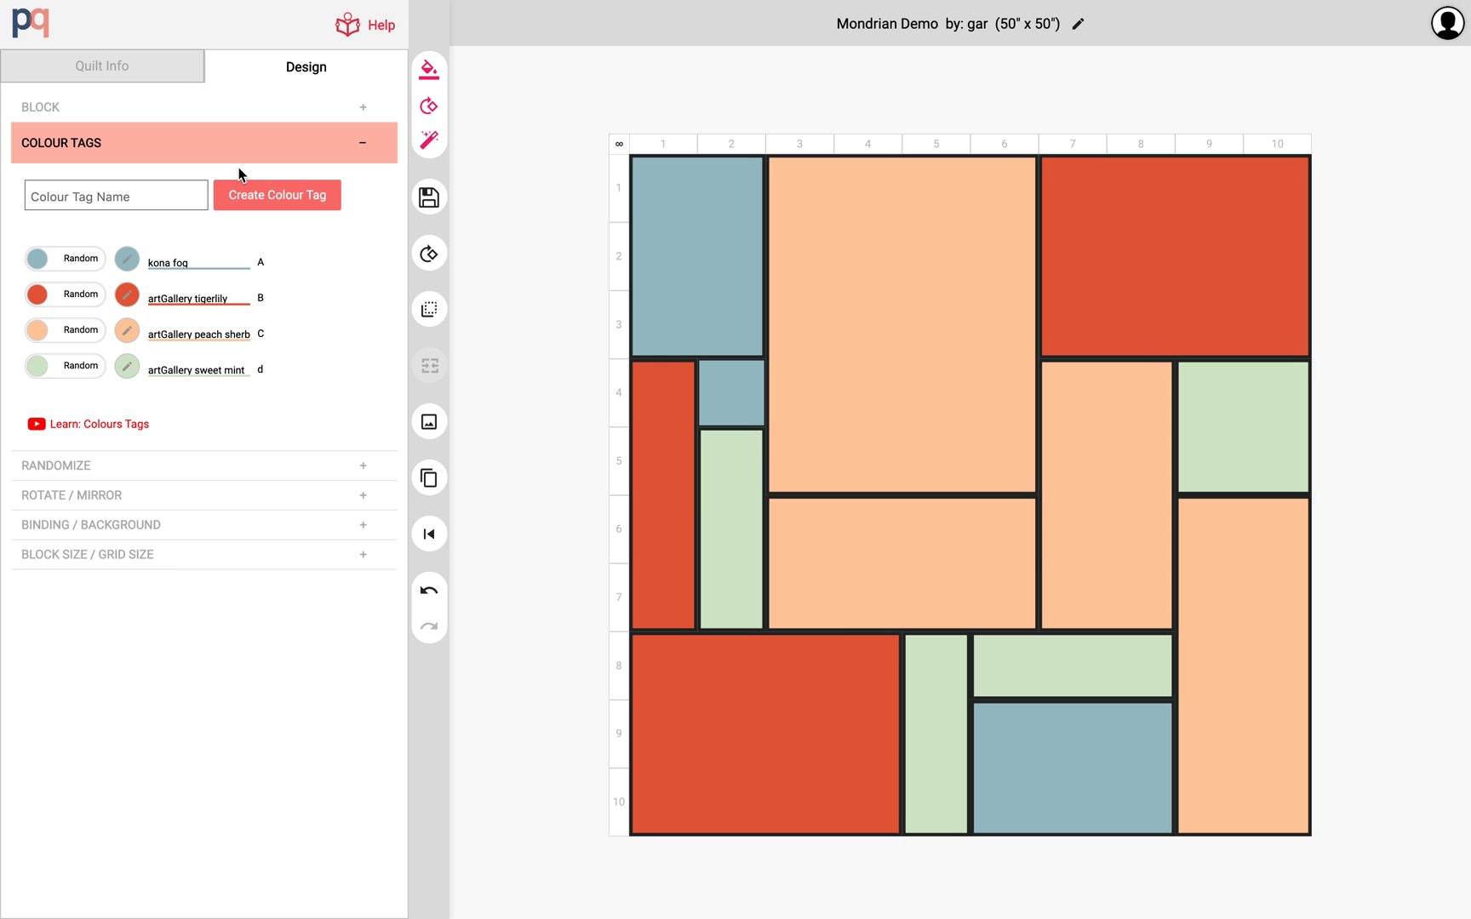
left_click(429, 70)
left_click(433, 77)
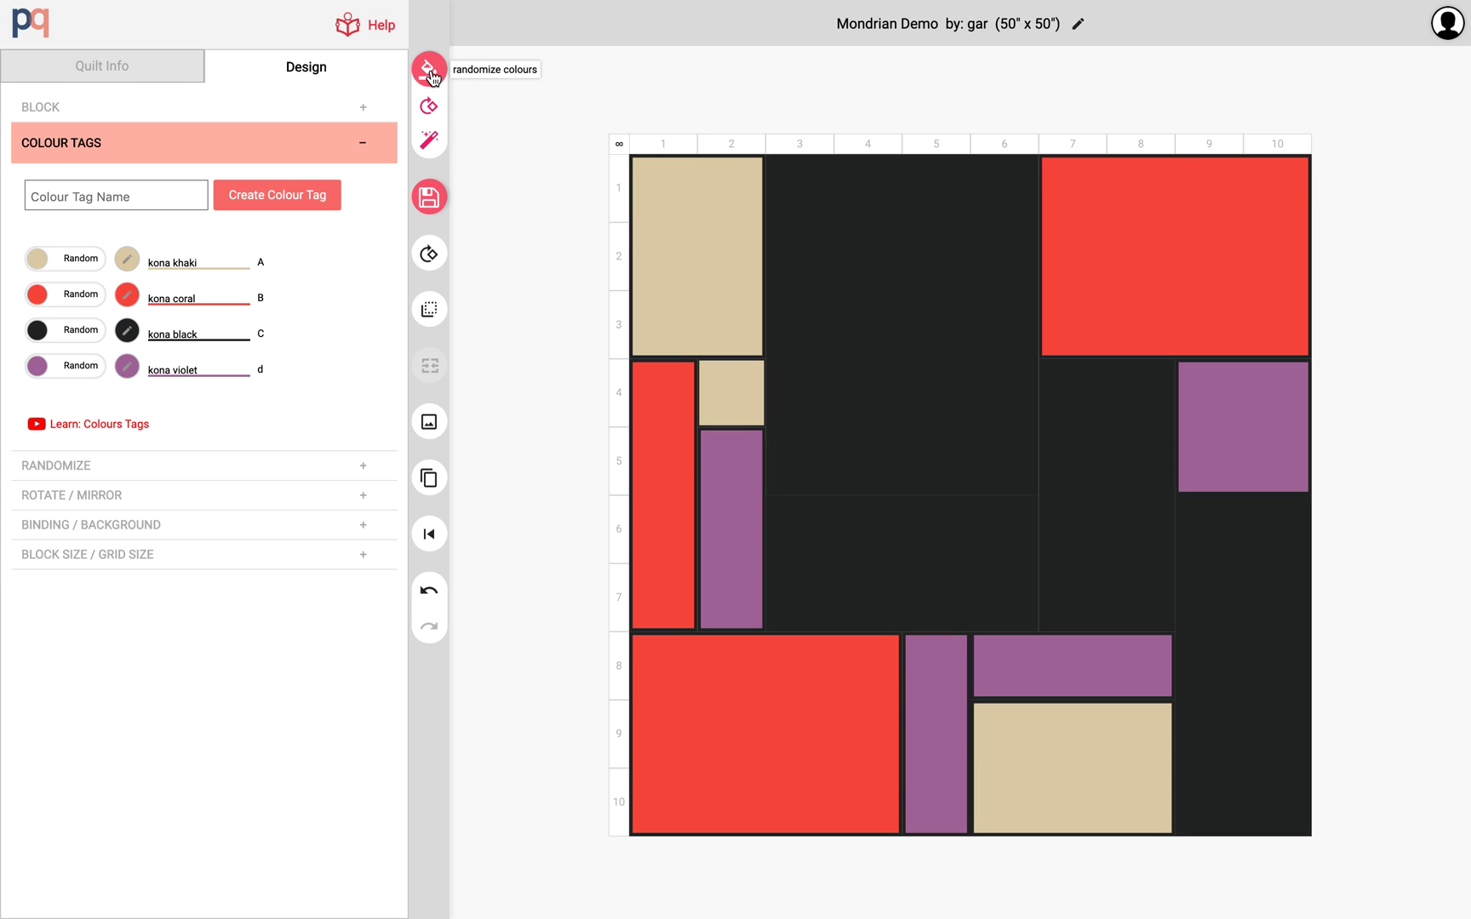
left_click(433, 77)
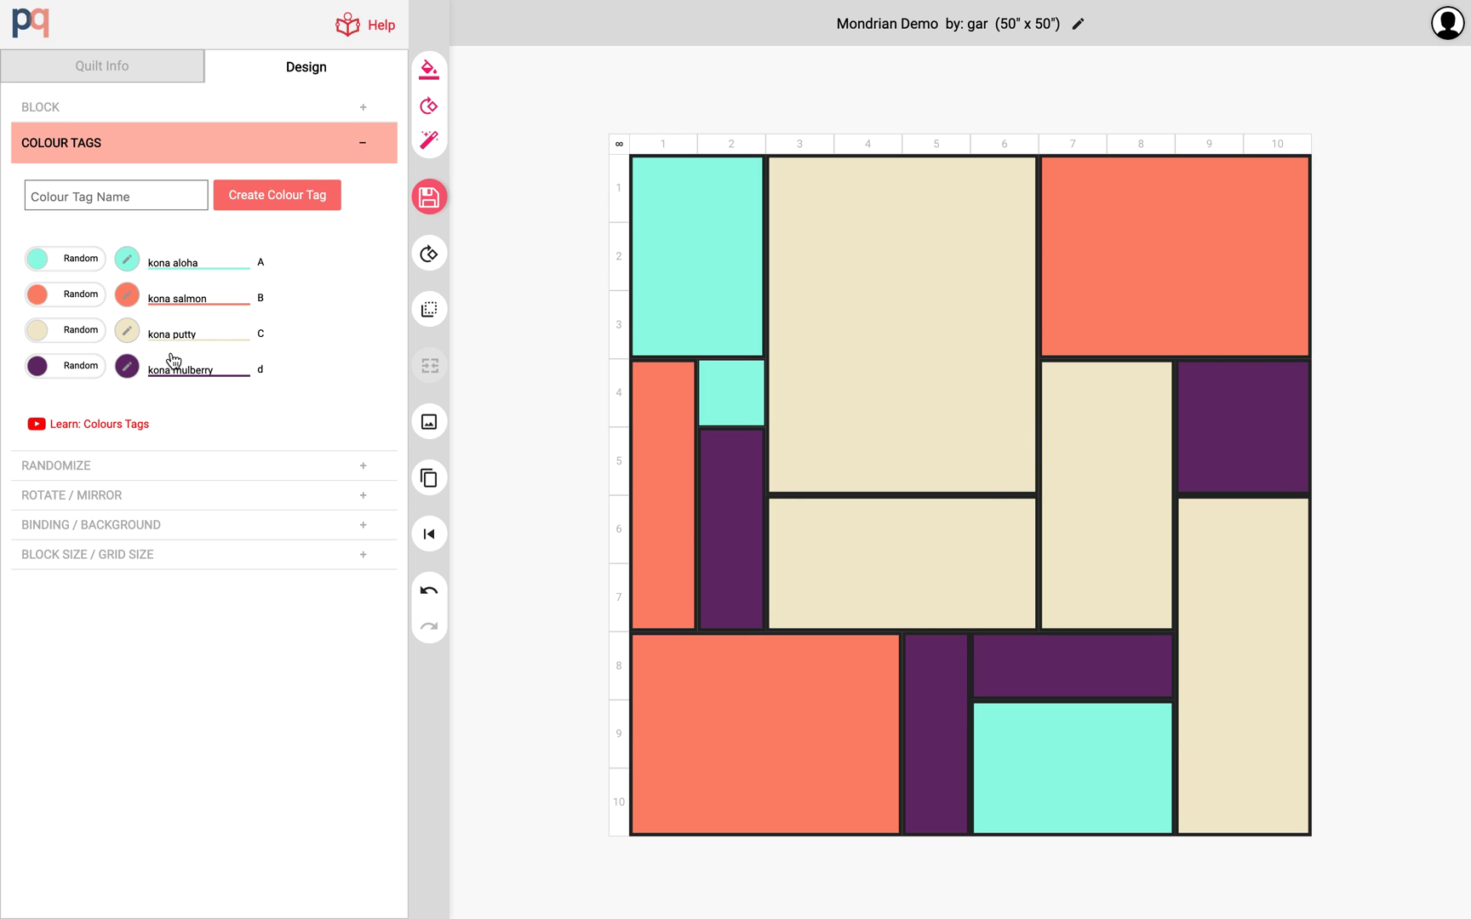
- Create a new palette named Cold in the Randomize Colours Settings
left_click(300, 149)
left_click(204, 206)
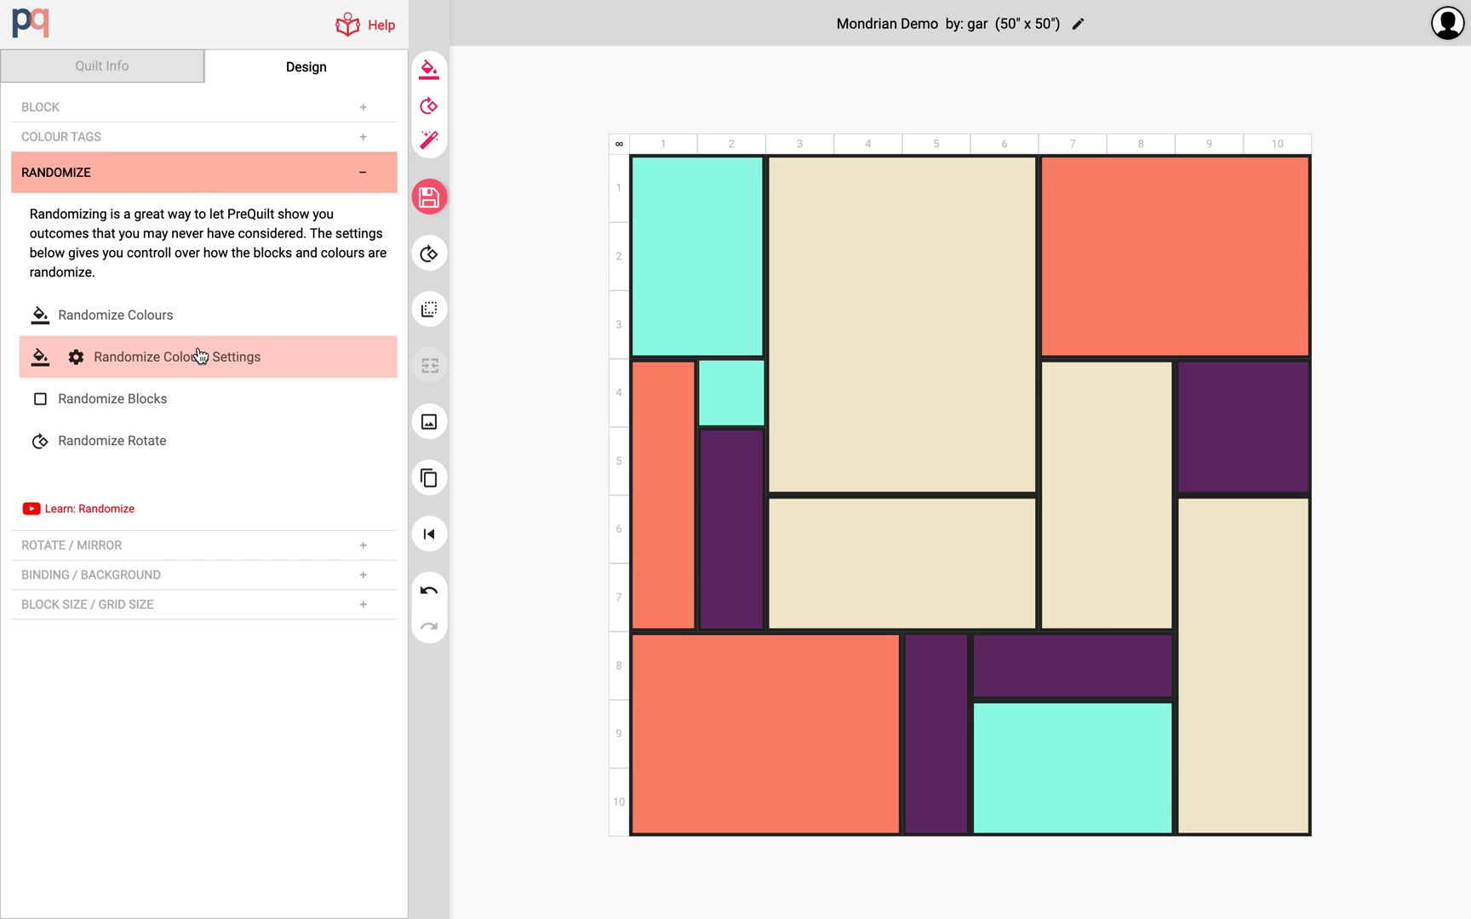
left_click(127, 364)
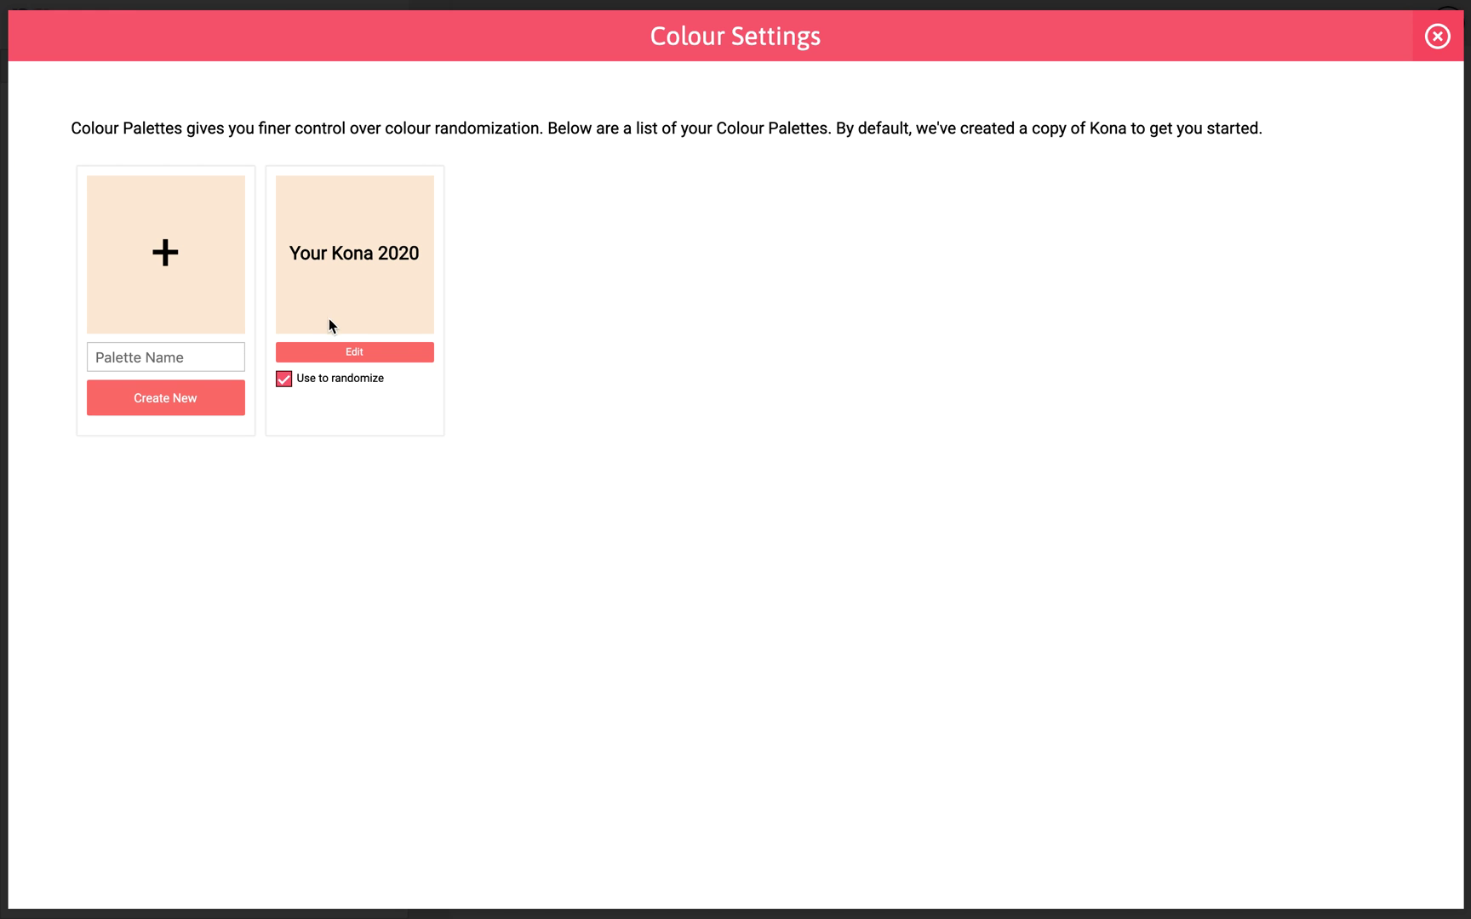
left_click_drag(290, 255, 423, 260)
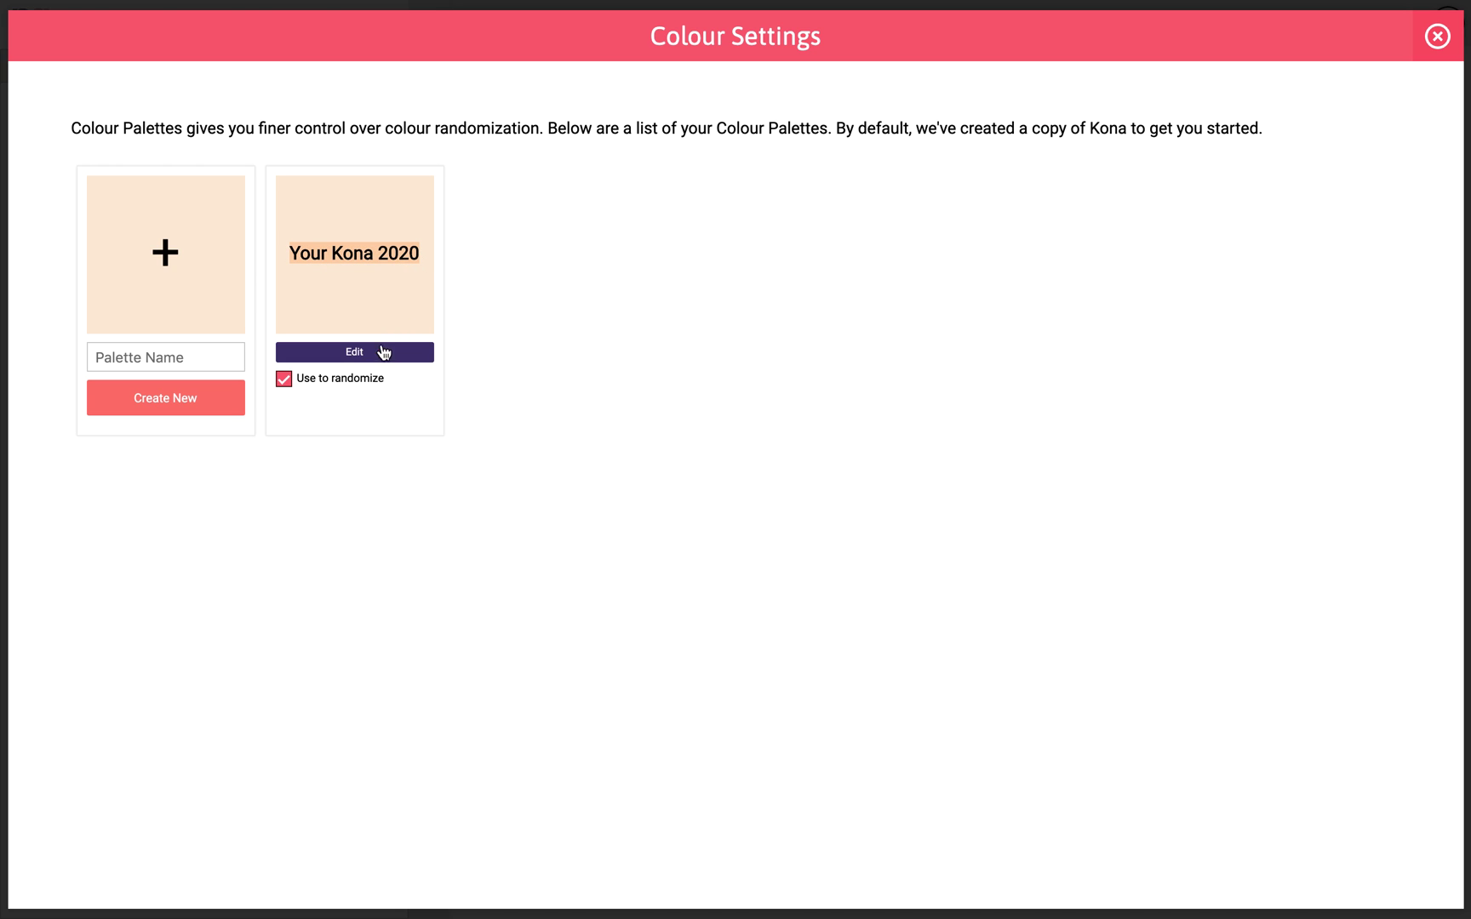
left_click(419, 485)
left_click(171, 347)
type("Cold")
left_click(156, 400)
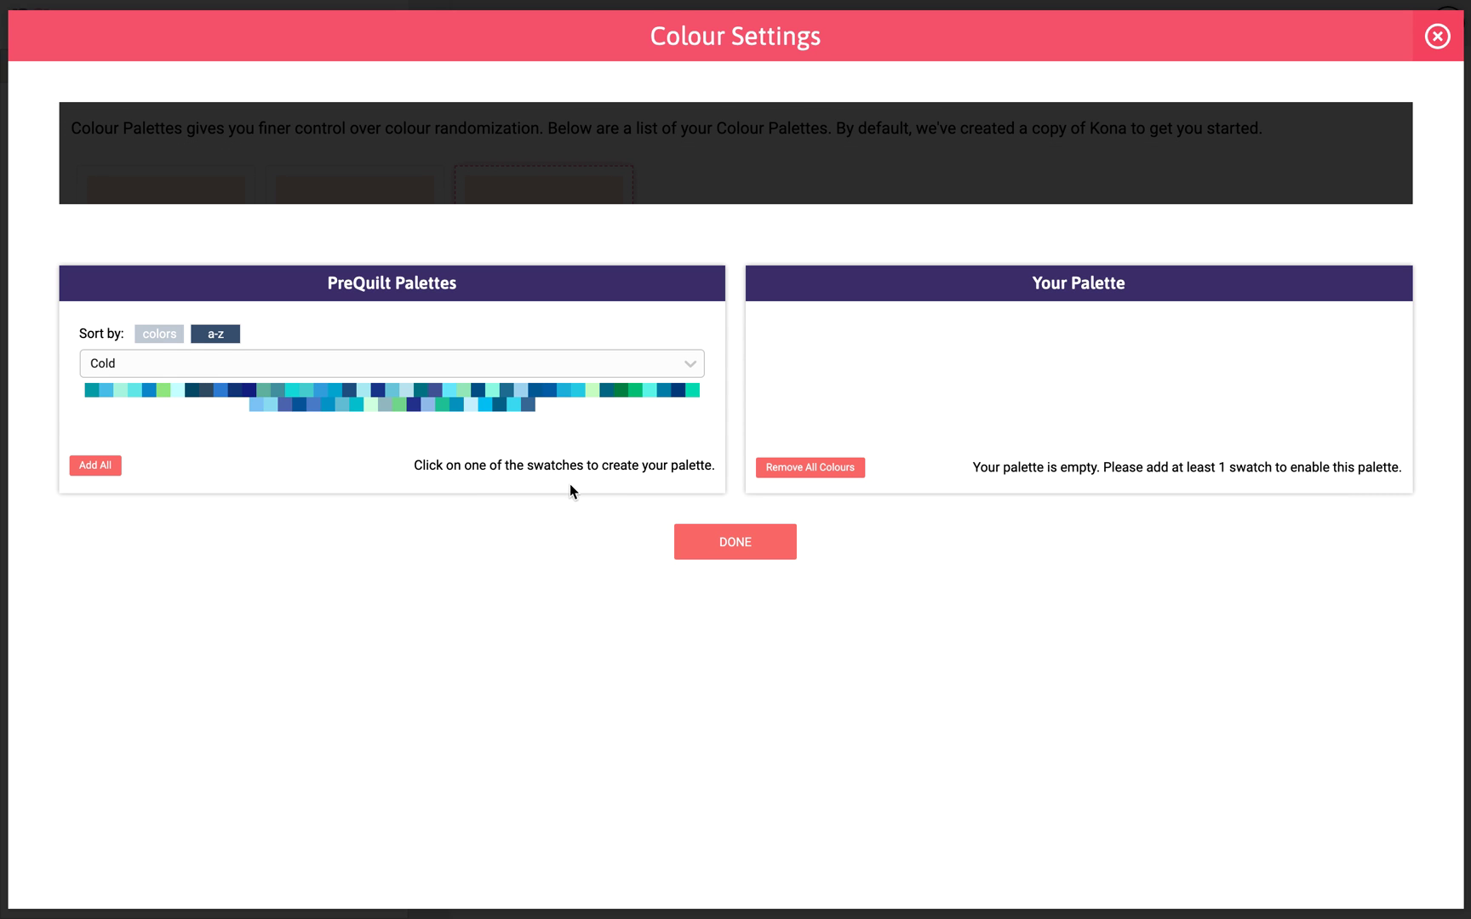
- Add all swatches of the Cold collection and one blue Free Spirit swatch to the new palette, and finish editing it
left_click(103, 471)
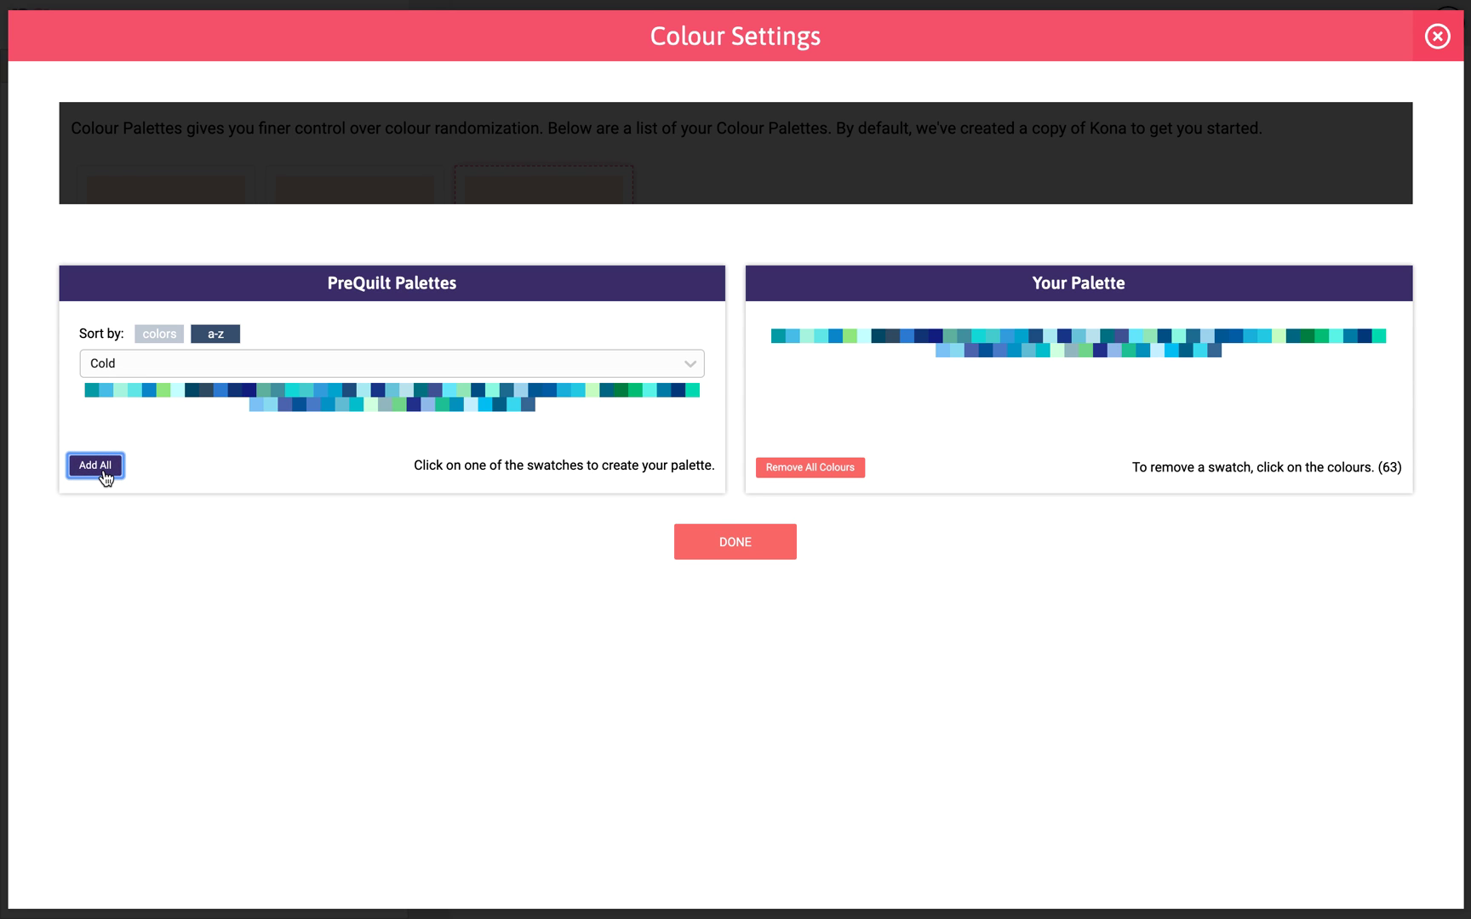
left_click(345, 361)
left_click(268, 492)
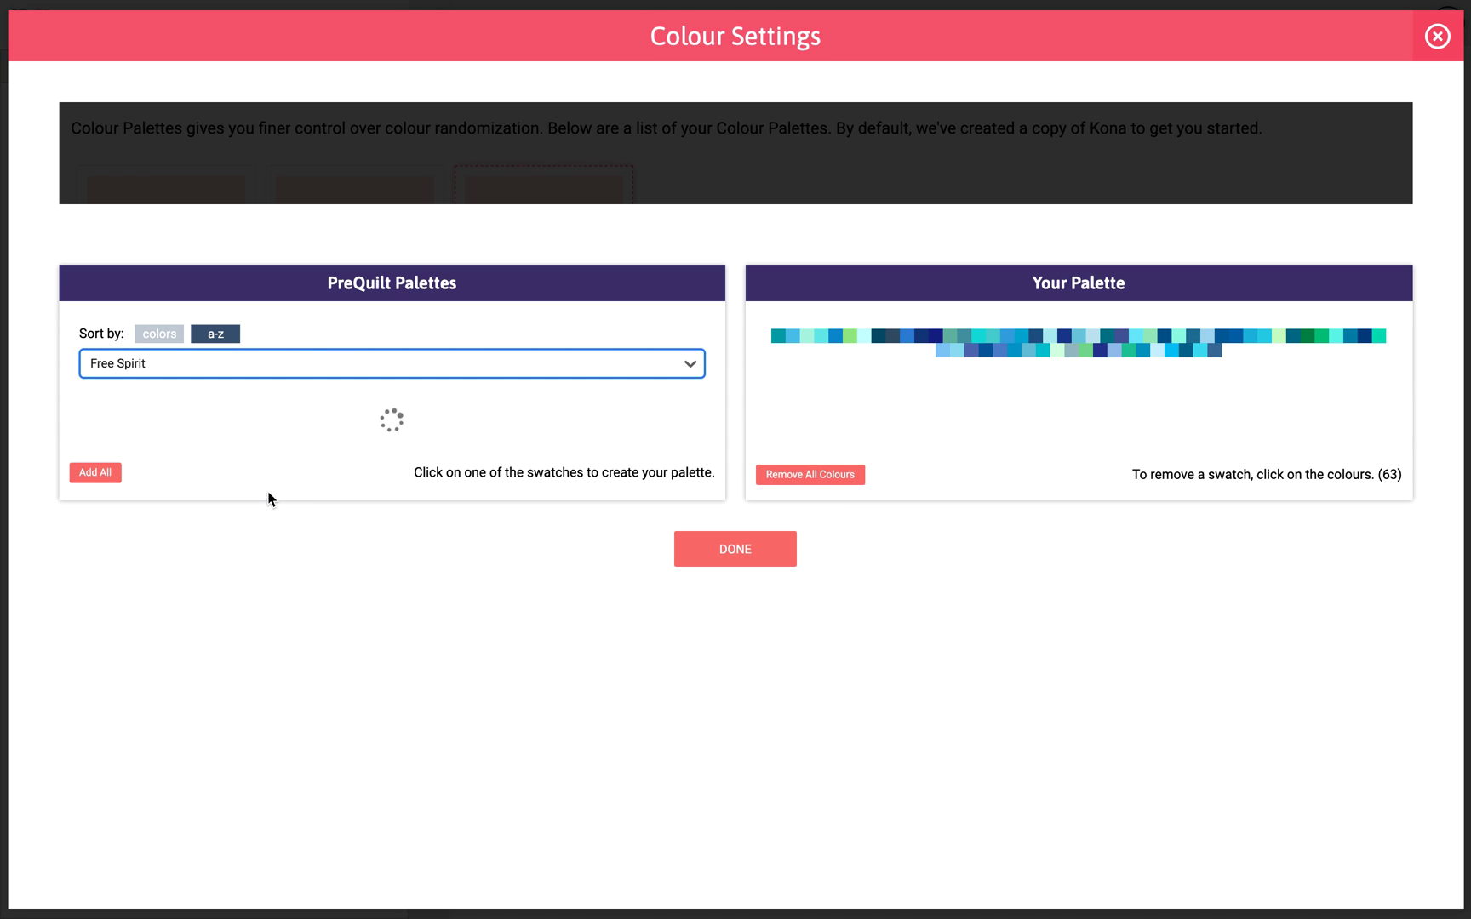
left_click(214, 434)
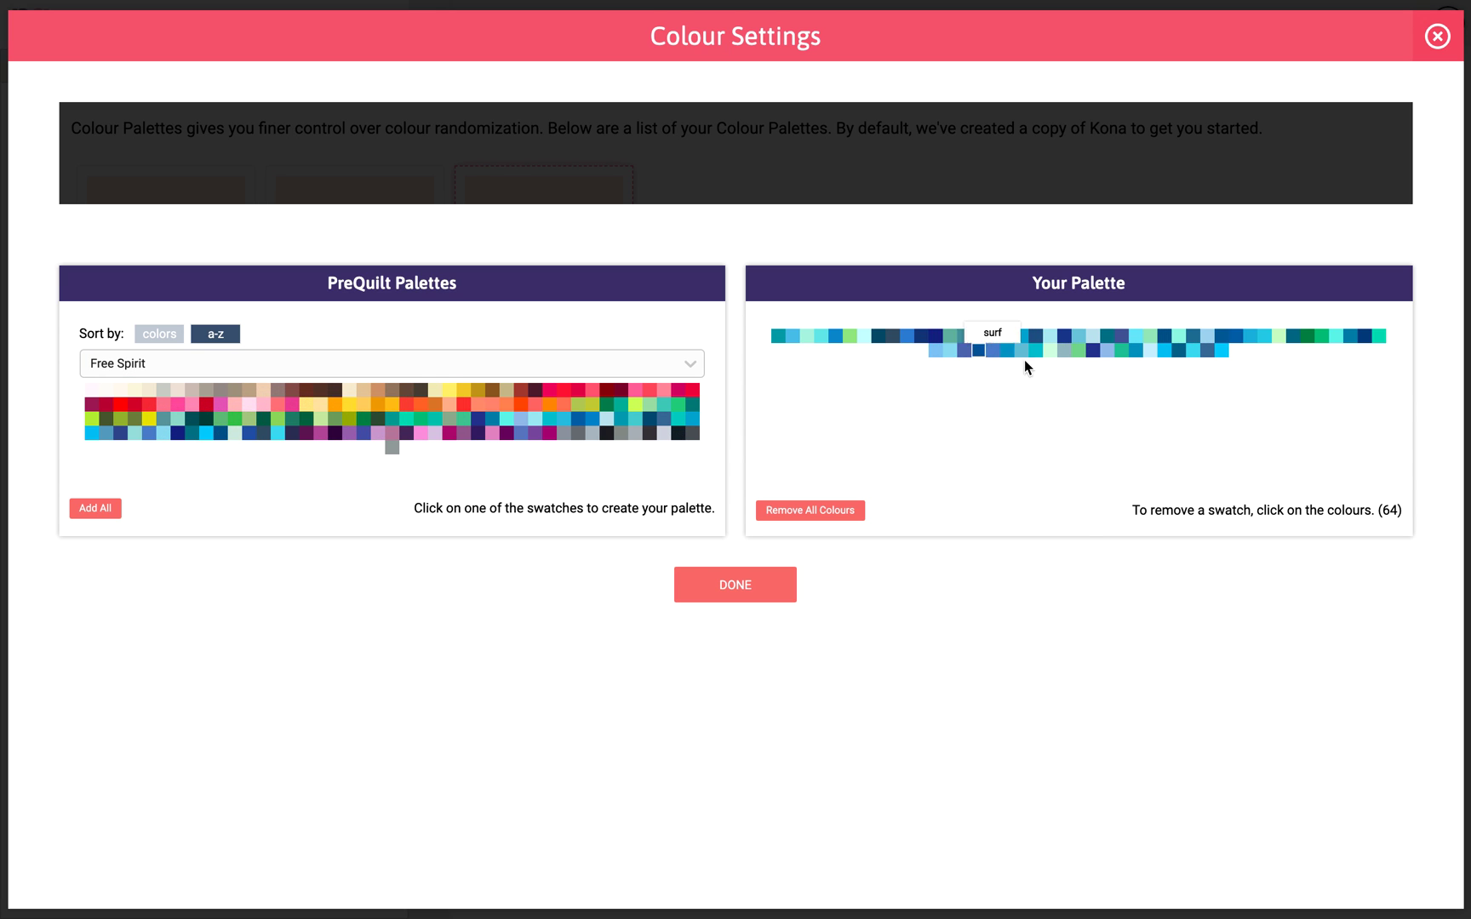
left_click(746, 600)
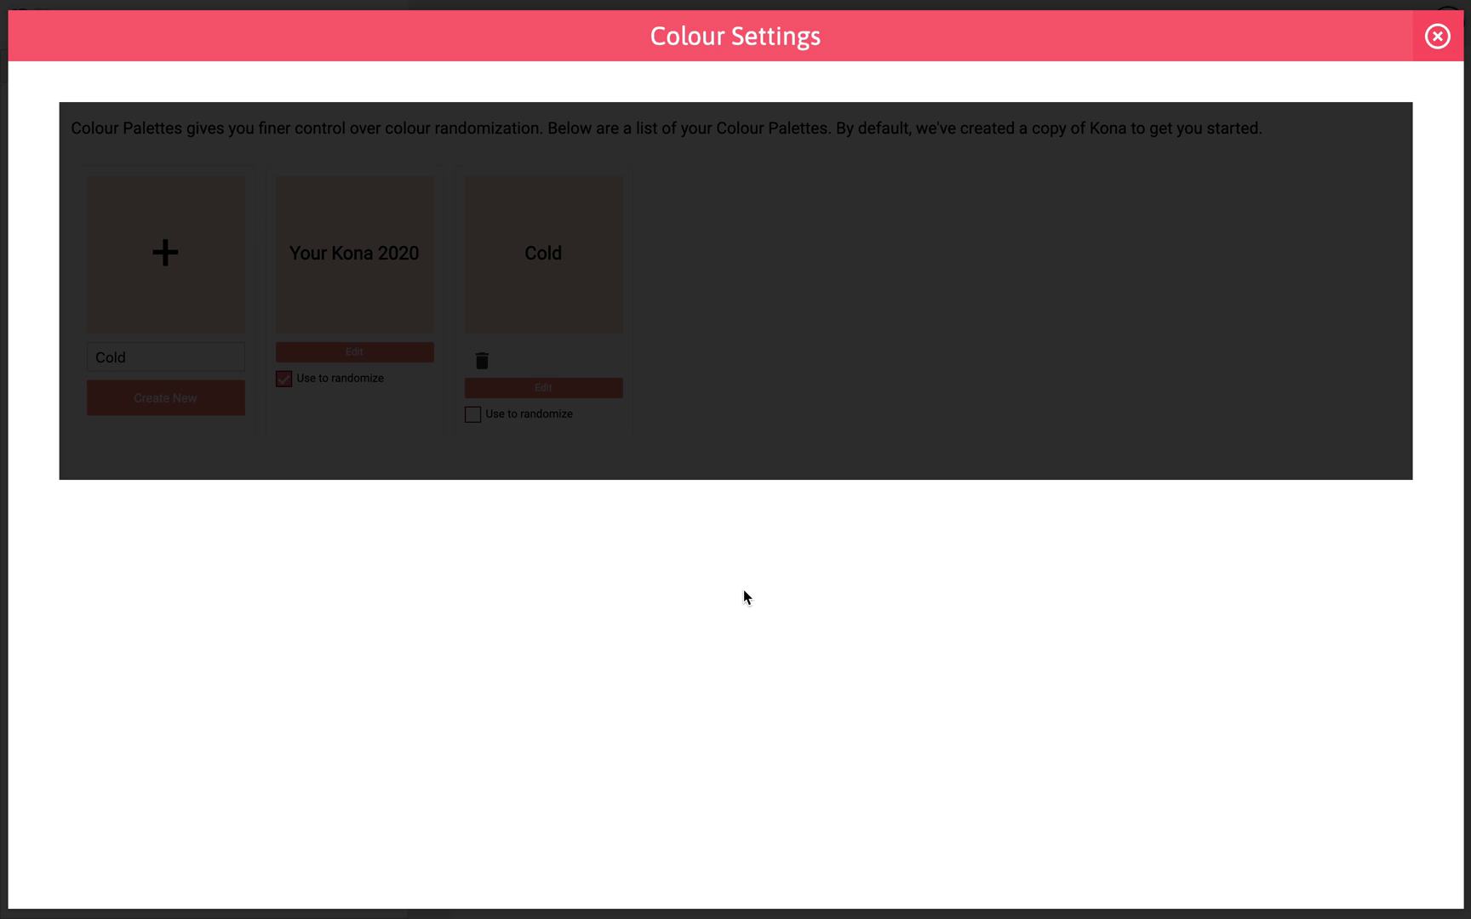
- Set the Cold palette as the one used to randomize, close the colour settings and display the quilt's colour tags
left_click(517, 421)
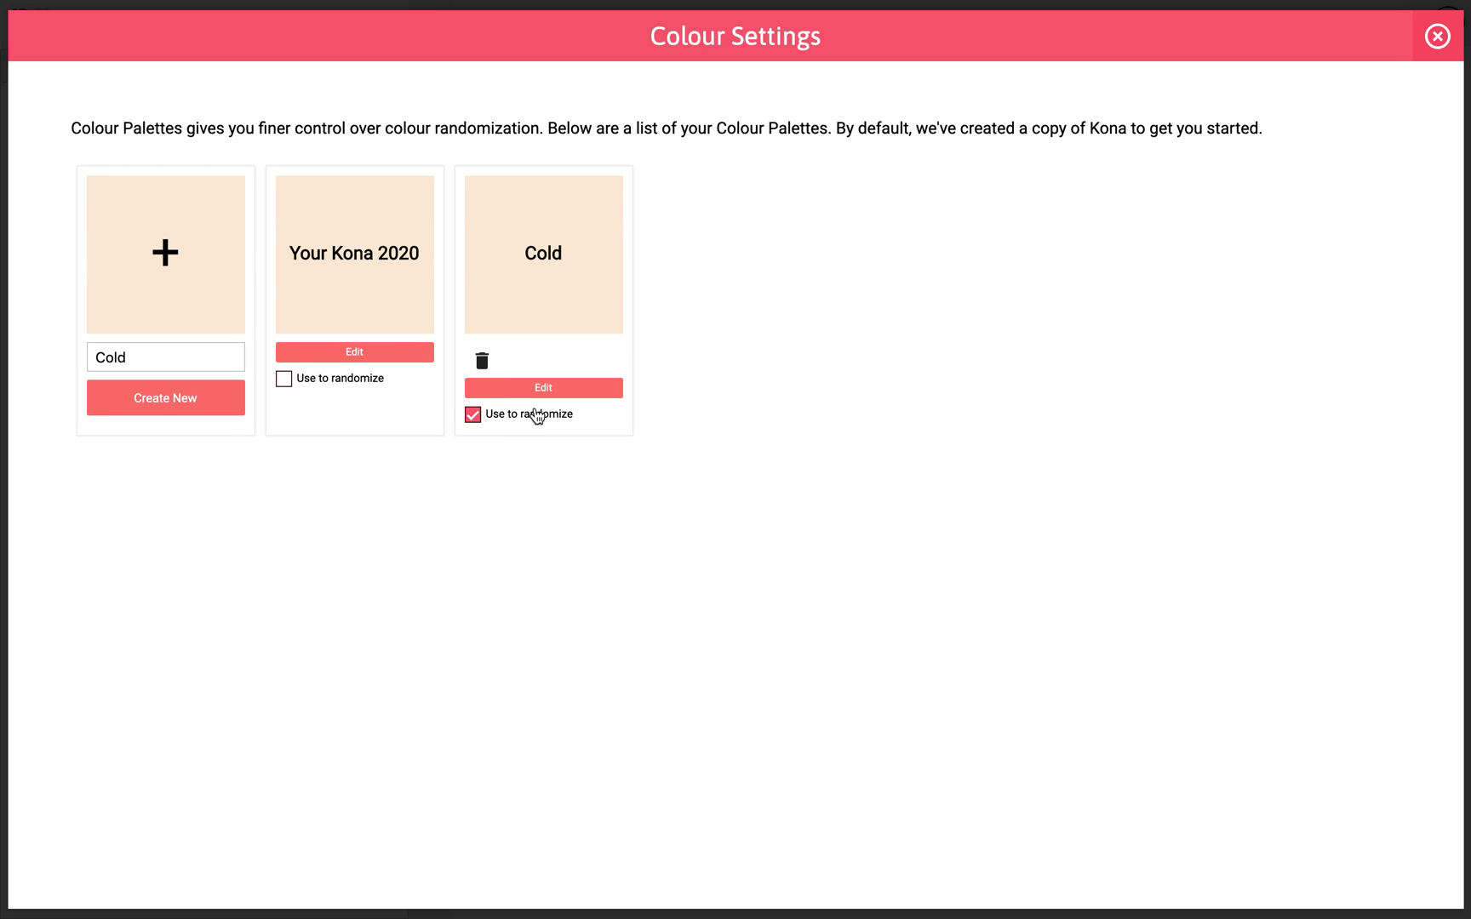
left_click(1439, 41)
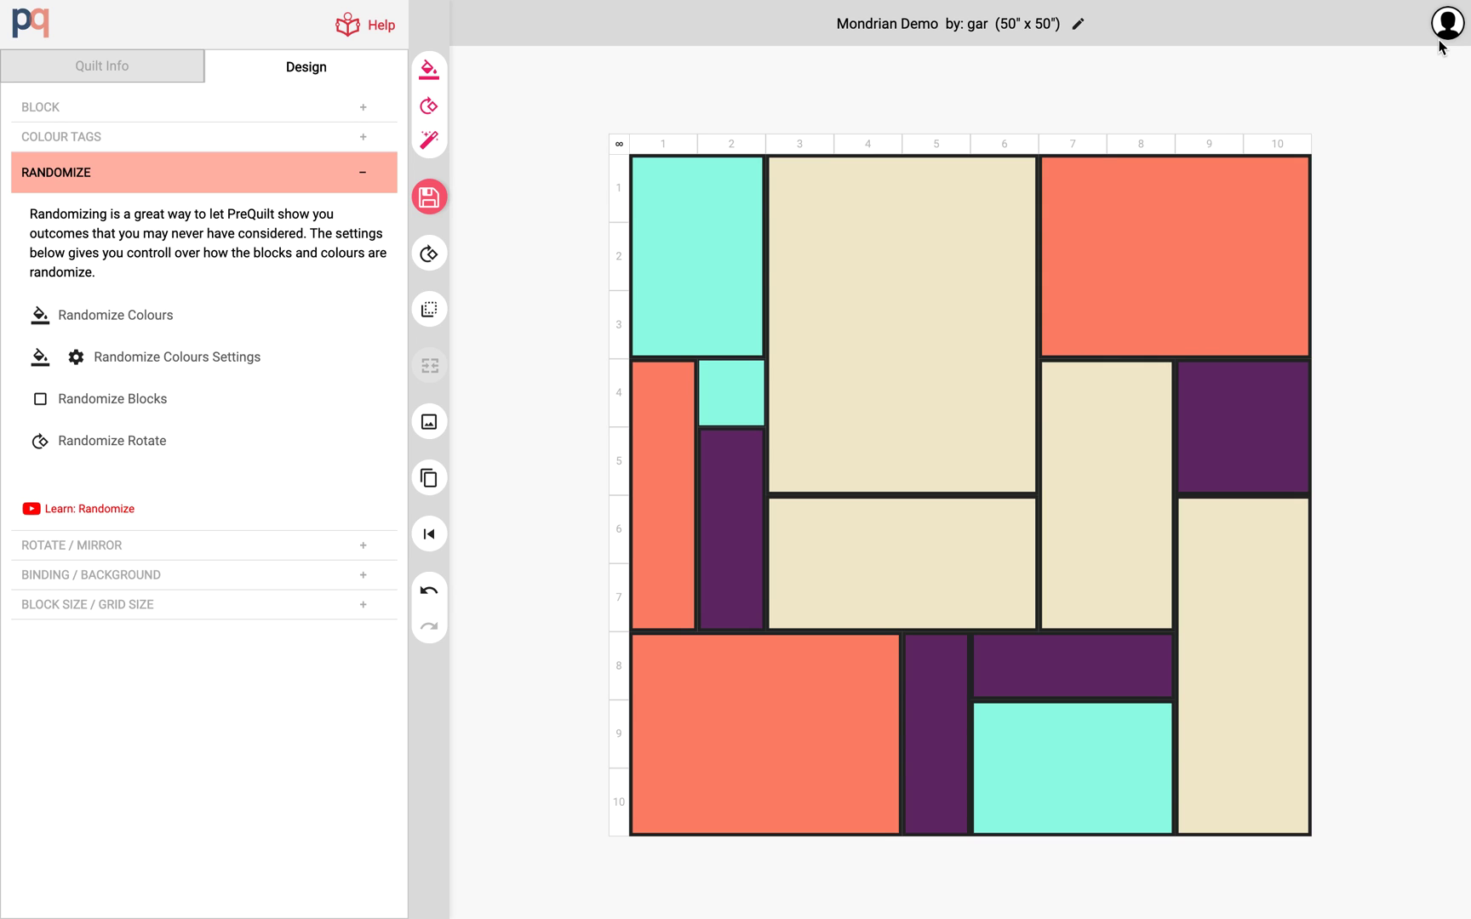
left_click(278, 146)
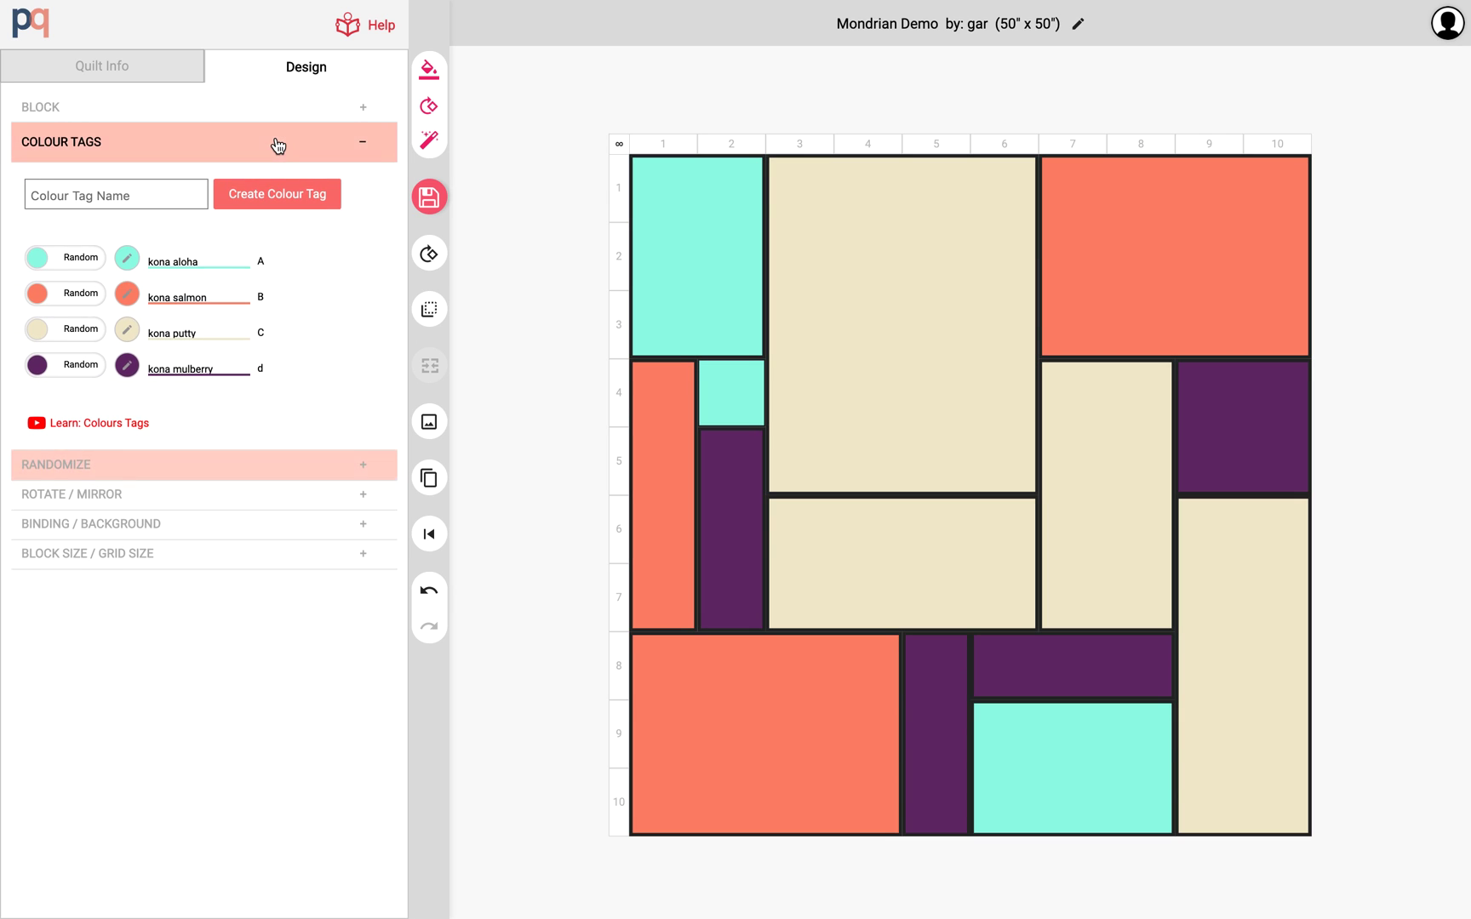
- Randomize the quilt's colours repeatedly with the Cold palette to try different blue and green combinations
left_click(430, 71)
left_click(431, 72)
left_click(431, 71)
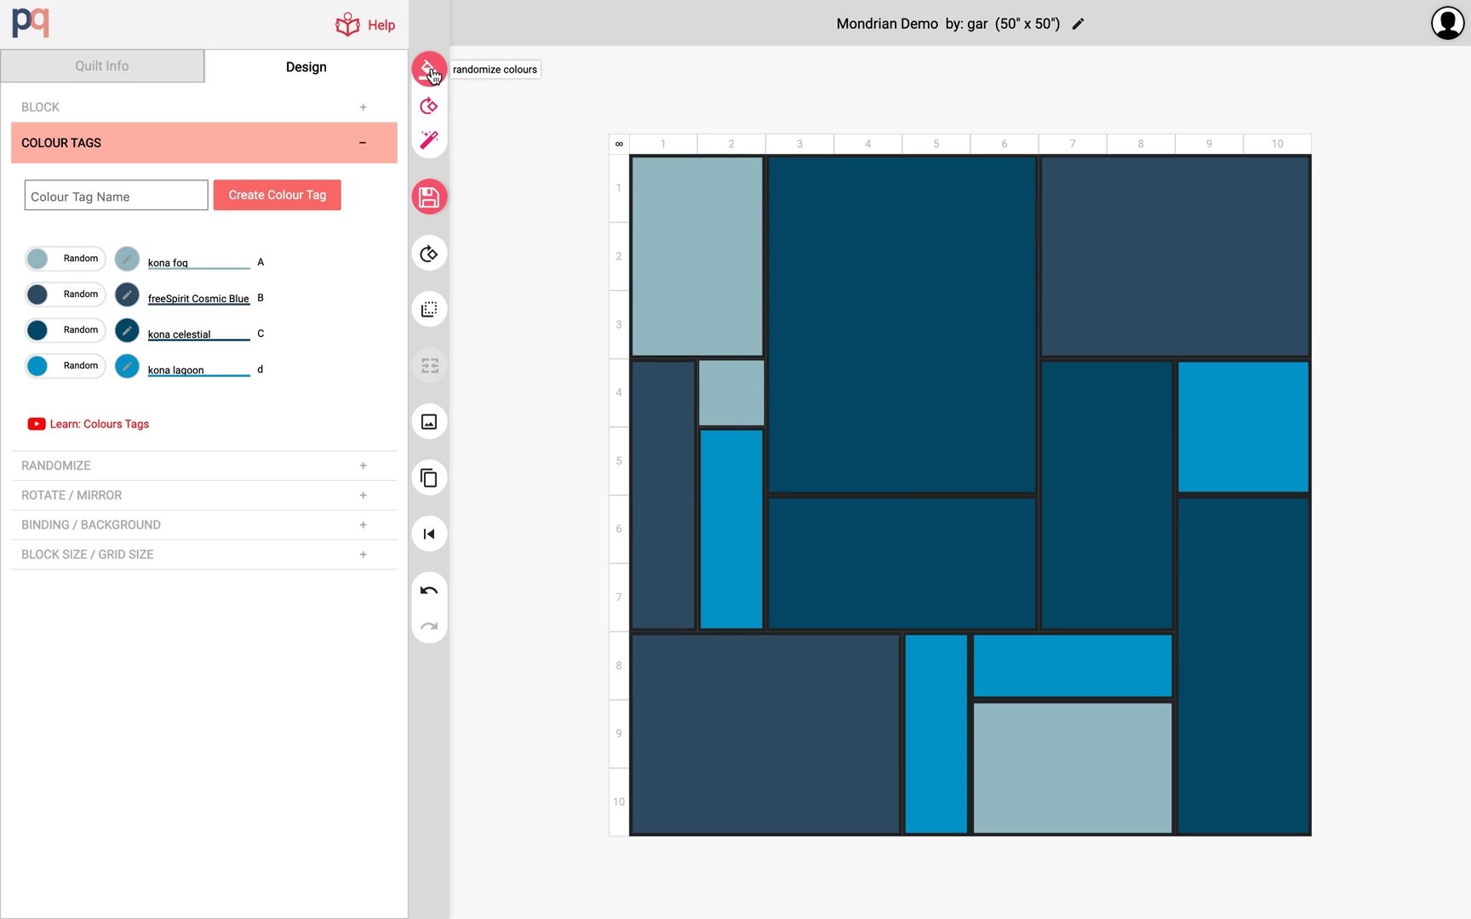
left_click(431, 71)
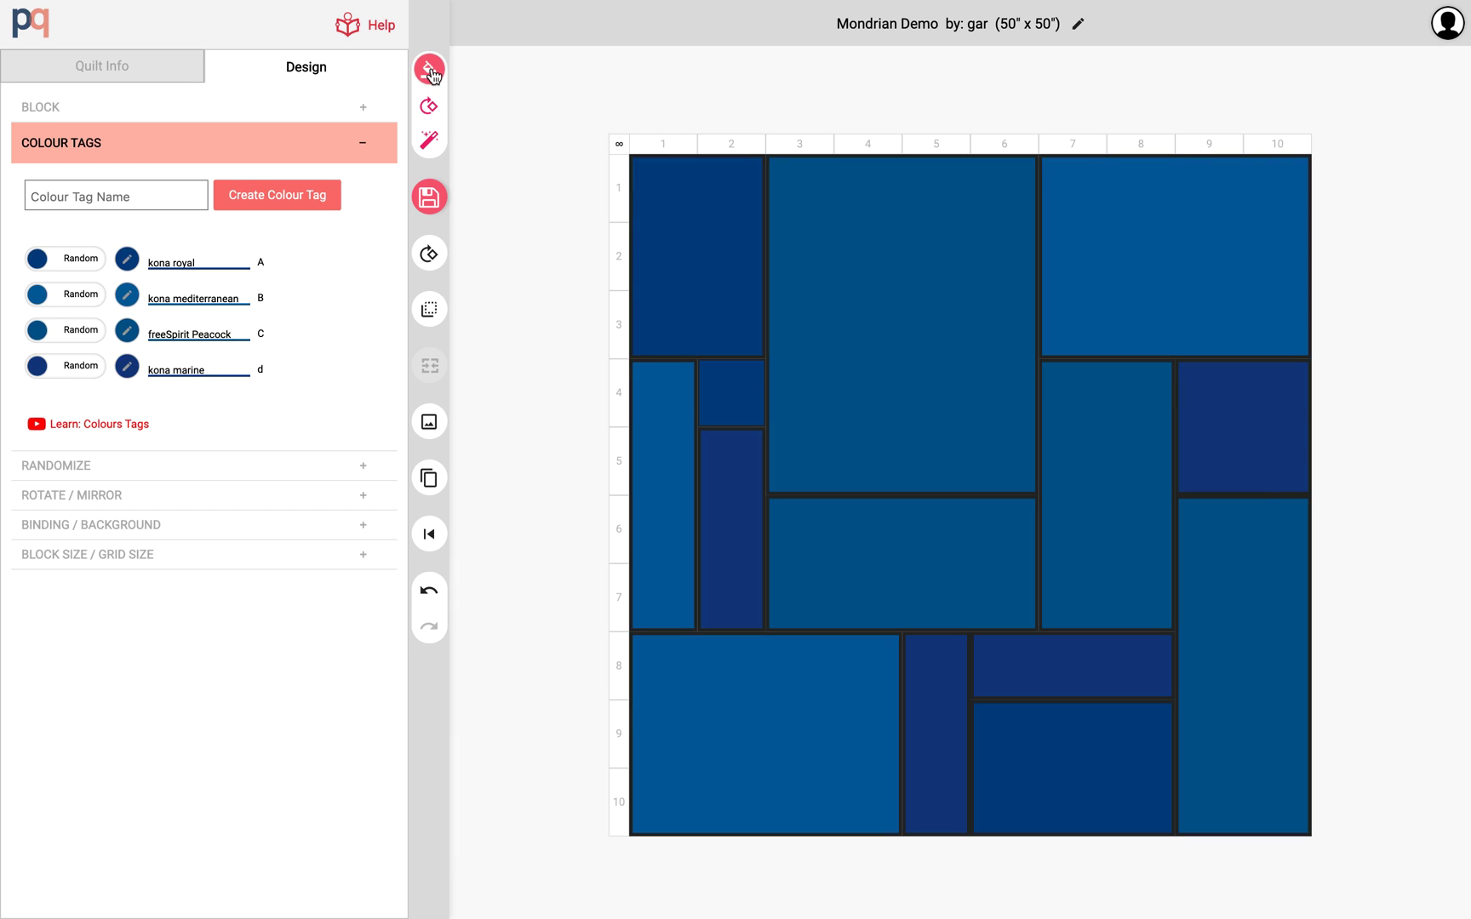
left_click(431, 71)
left_click(431, 72)
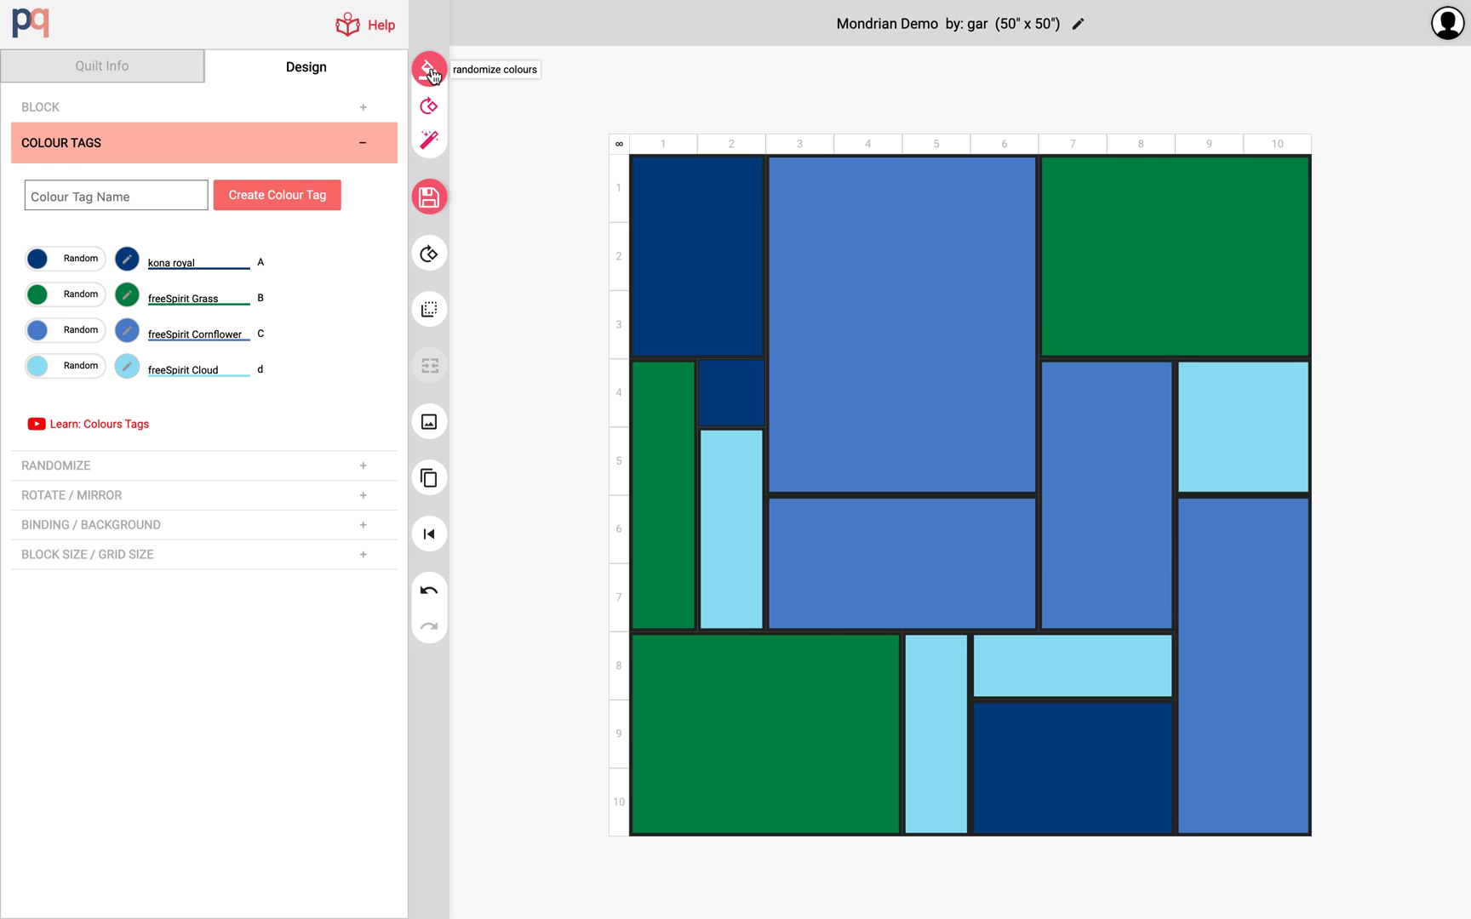
left_click(430, 72)
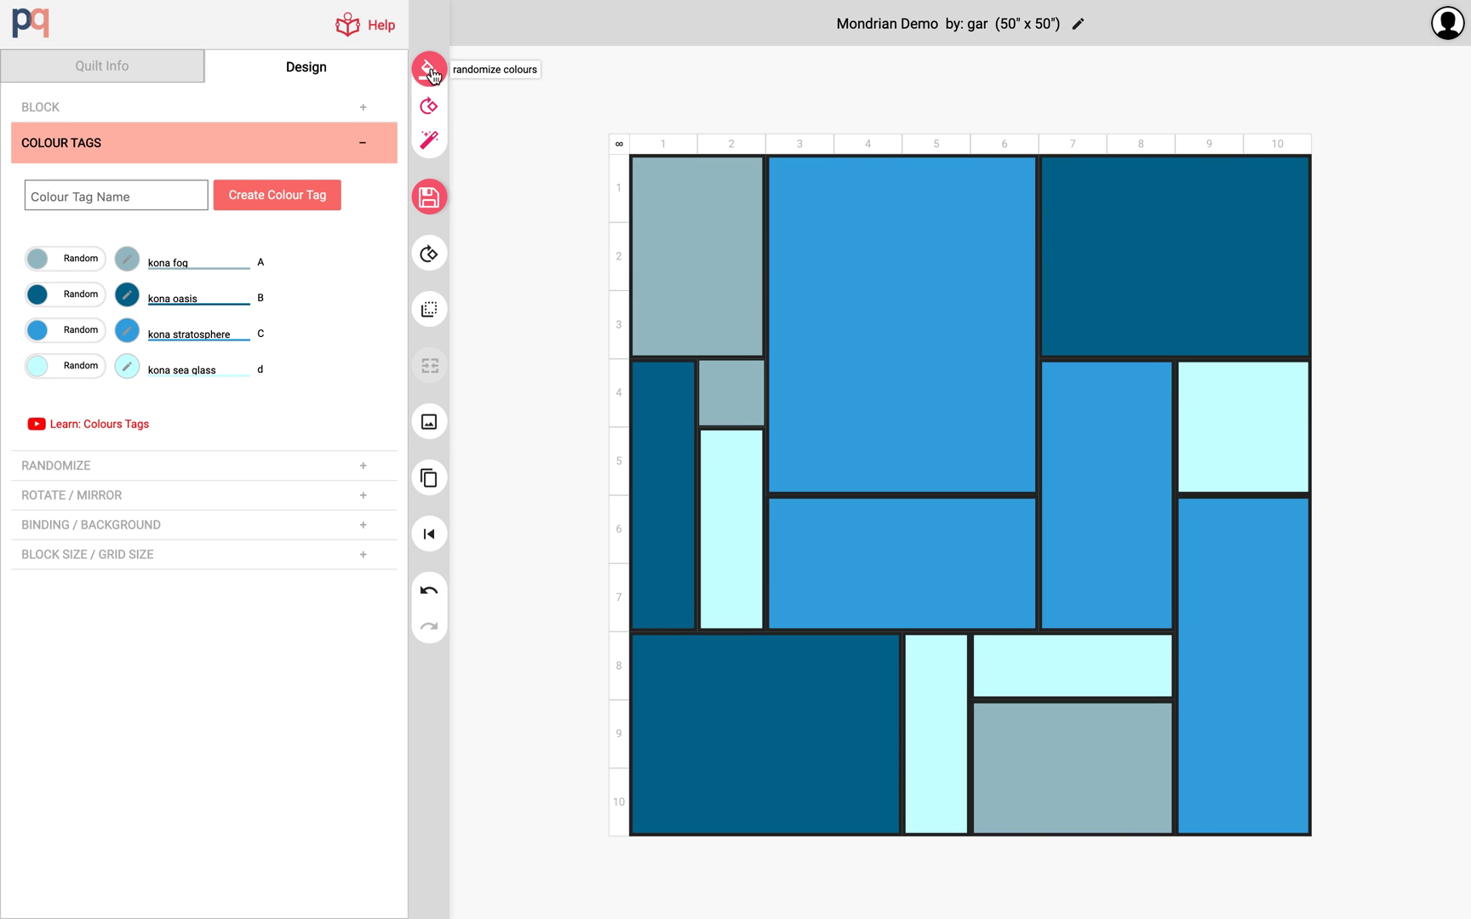
- Create a new palette named min in the Randomize Colours Settings
left_click(272, 154)
left_click(200, 194)
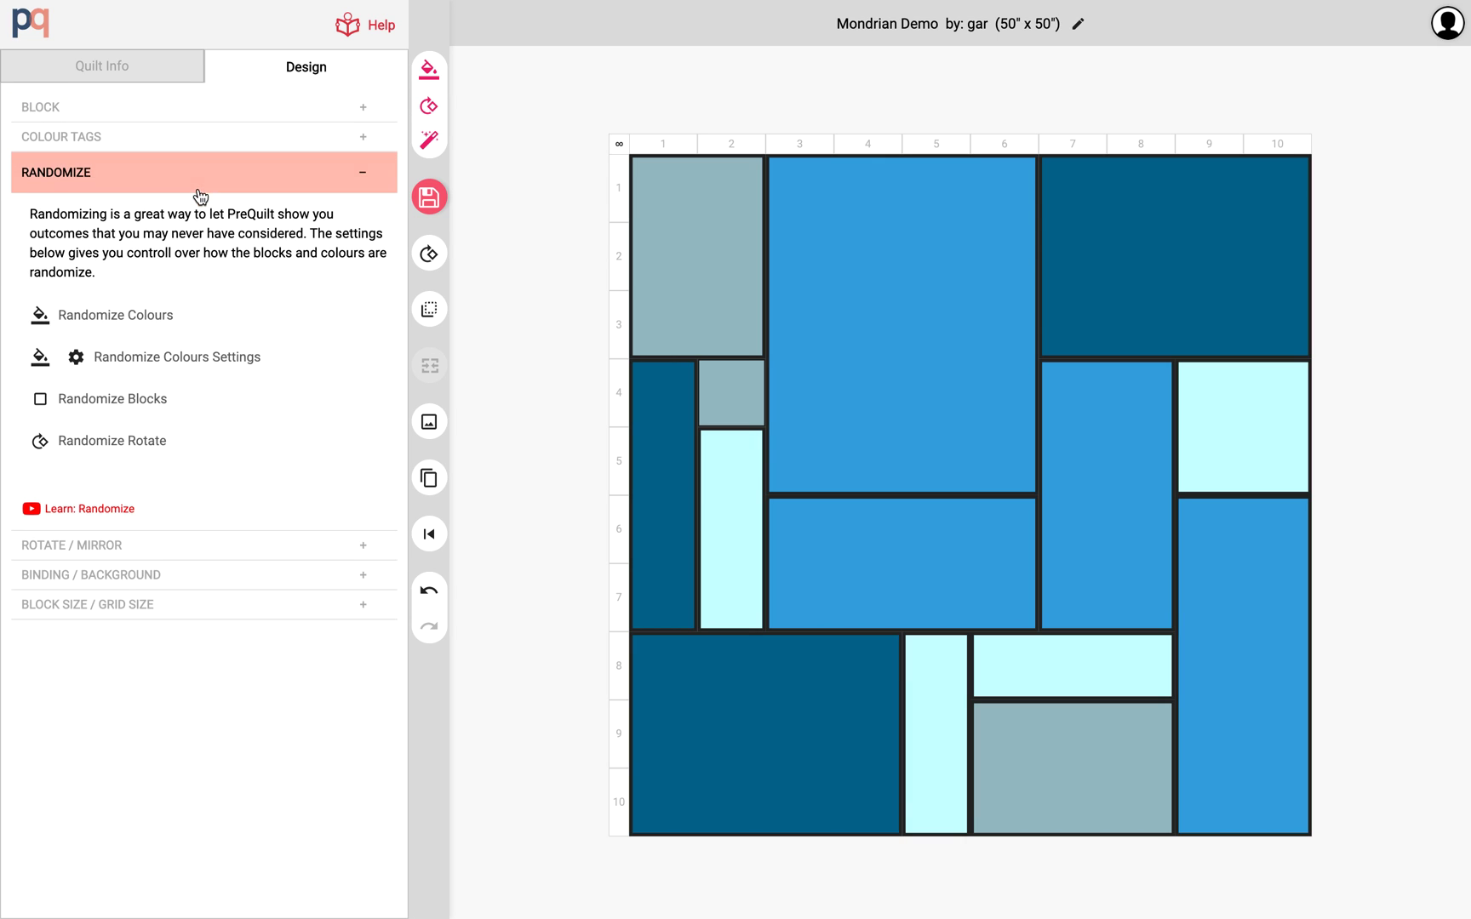
left_click(160, 351)
left_click(194, 361)
type("mw")
left_click(181, 408)
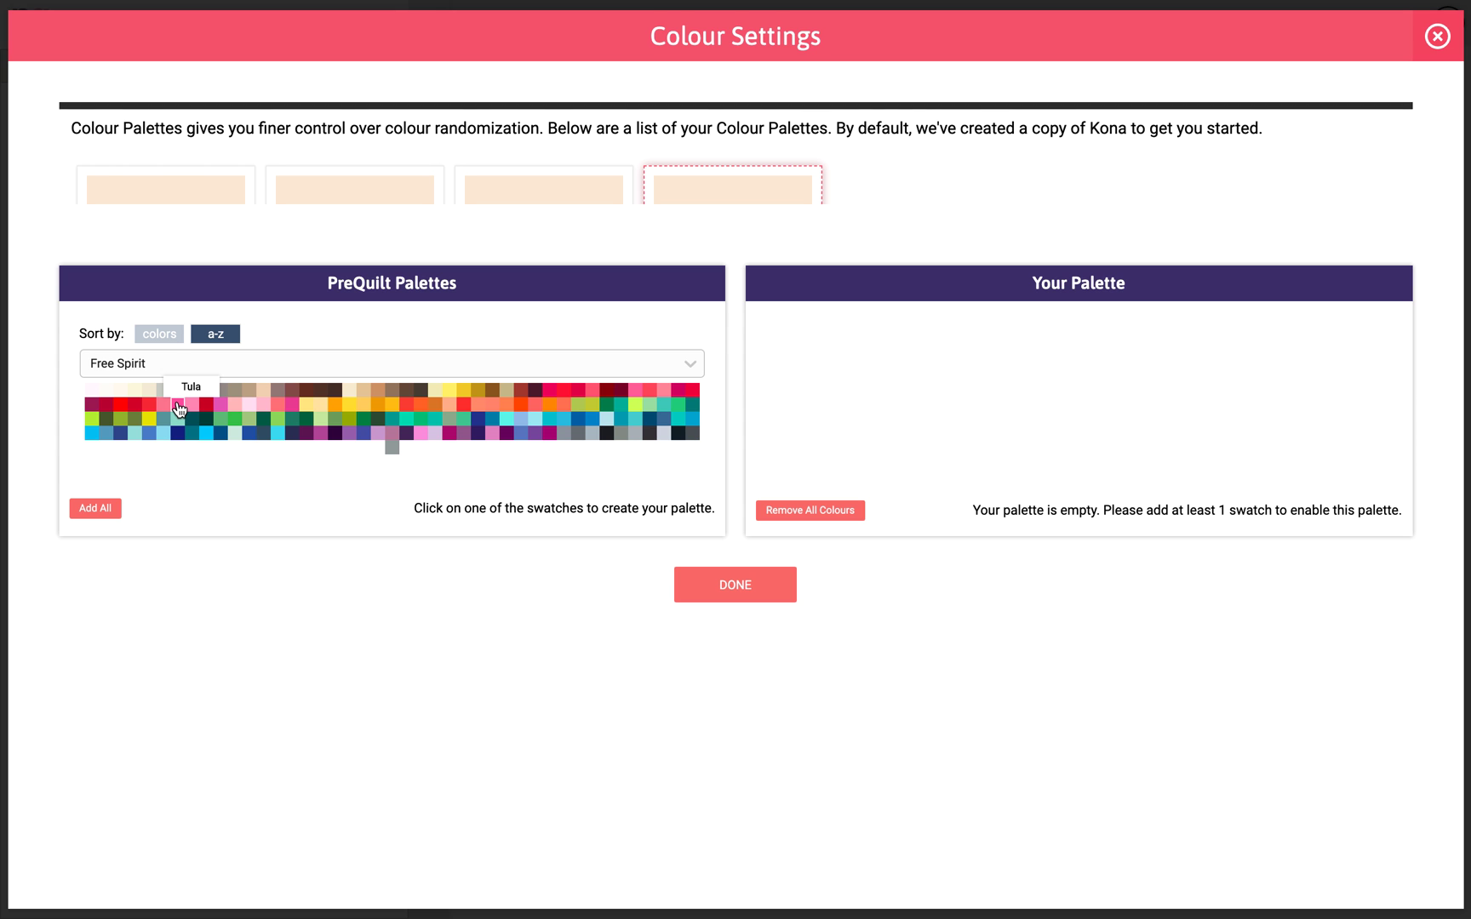
- Add all swatches of the Minimal collection to the min palette and finish editing it
left_click(204, 366)
left_click(193, 418)
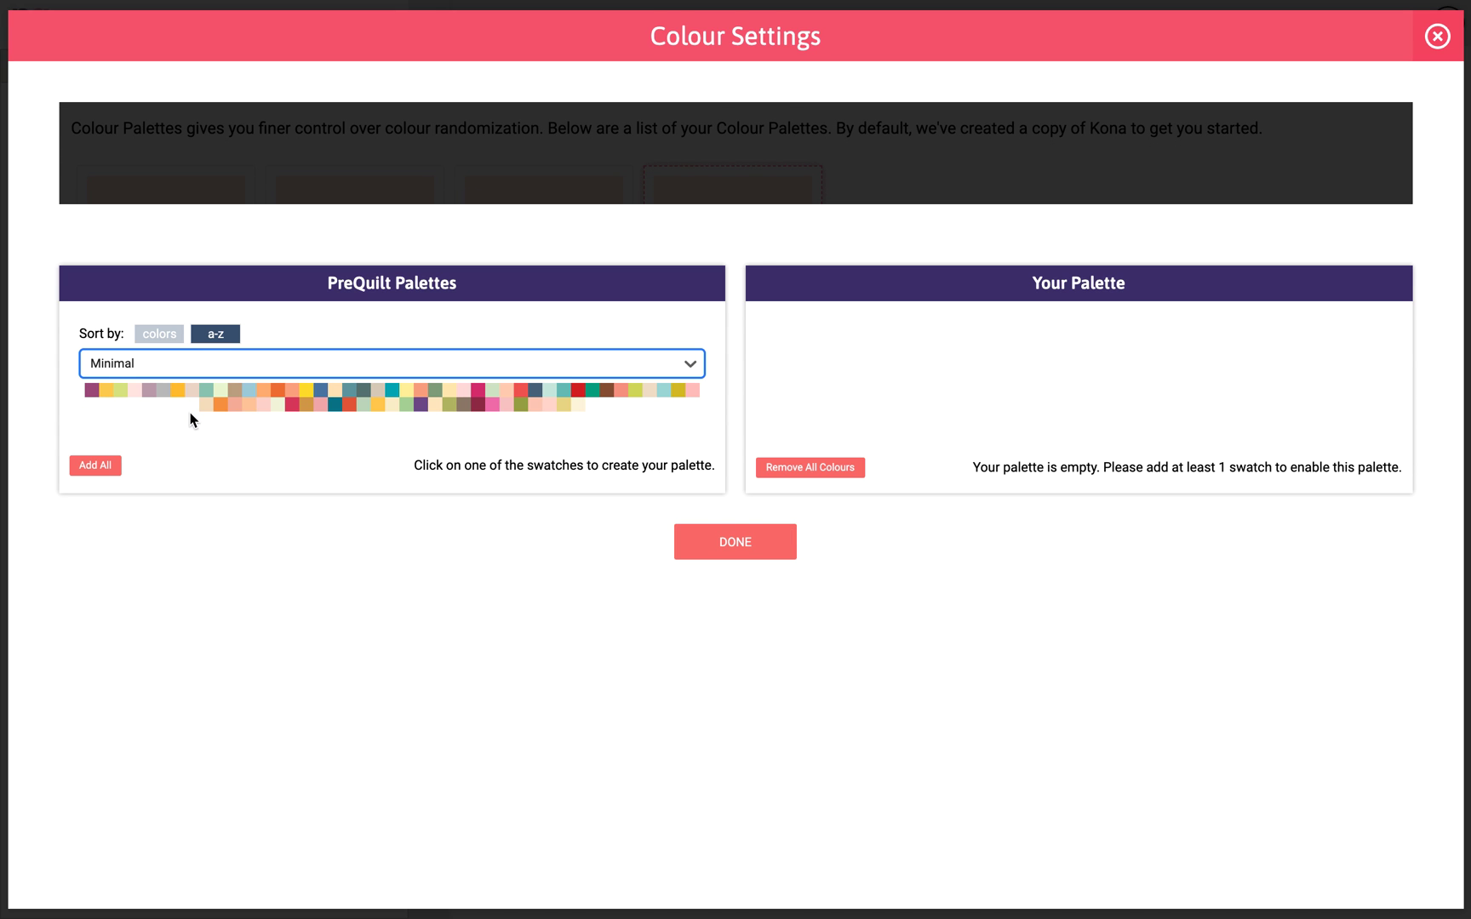
left_click(98, 465)
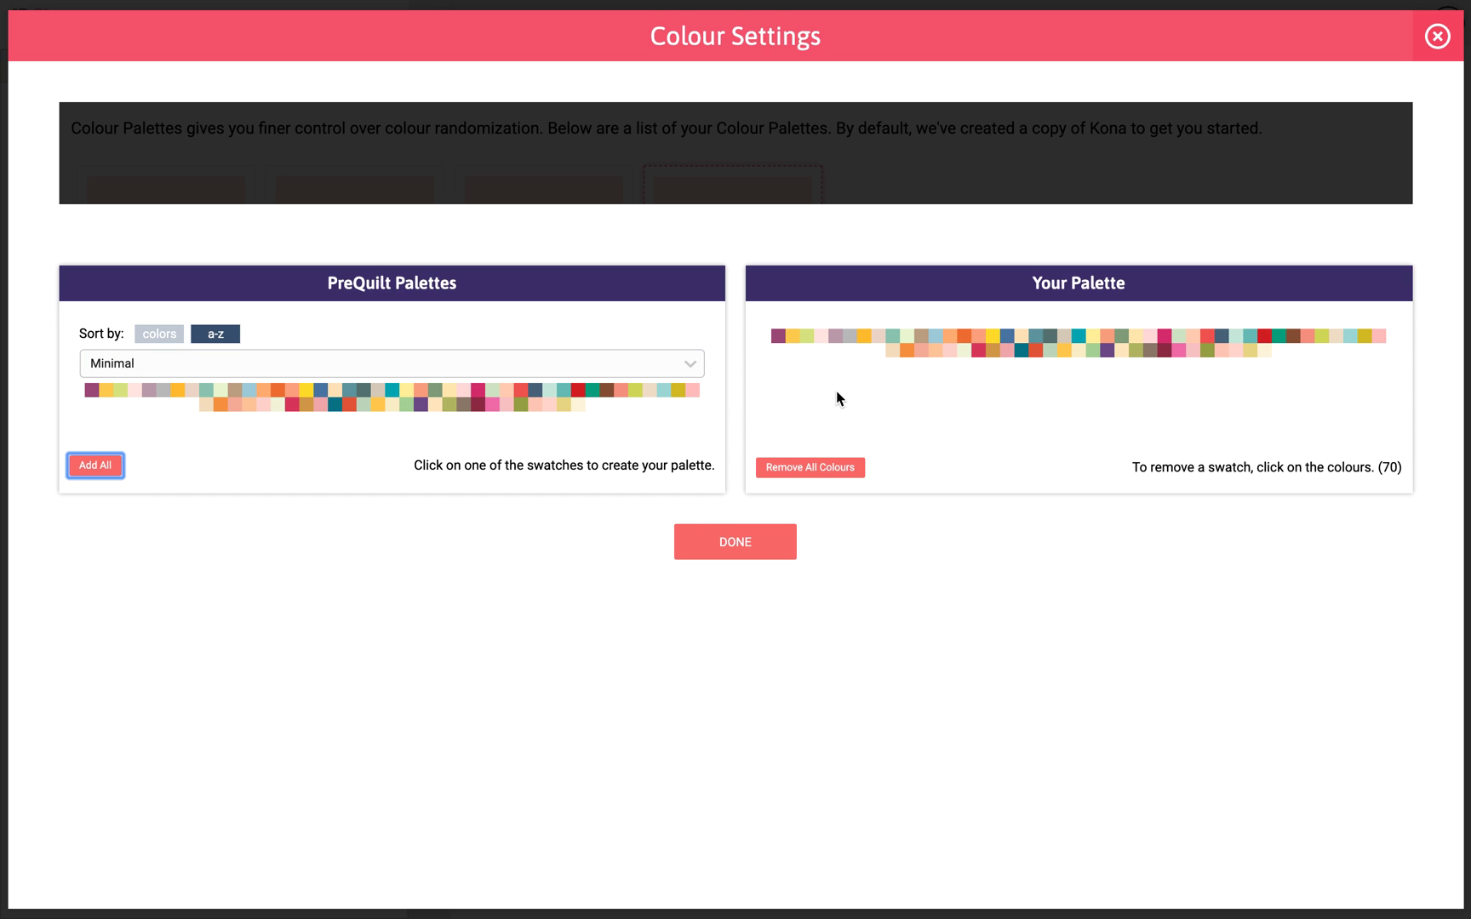
left_click(764, 534)
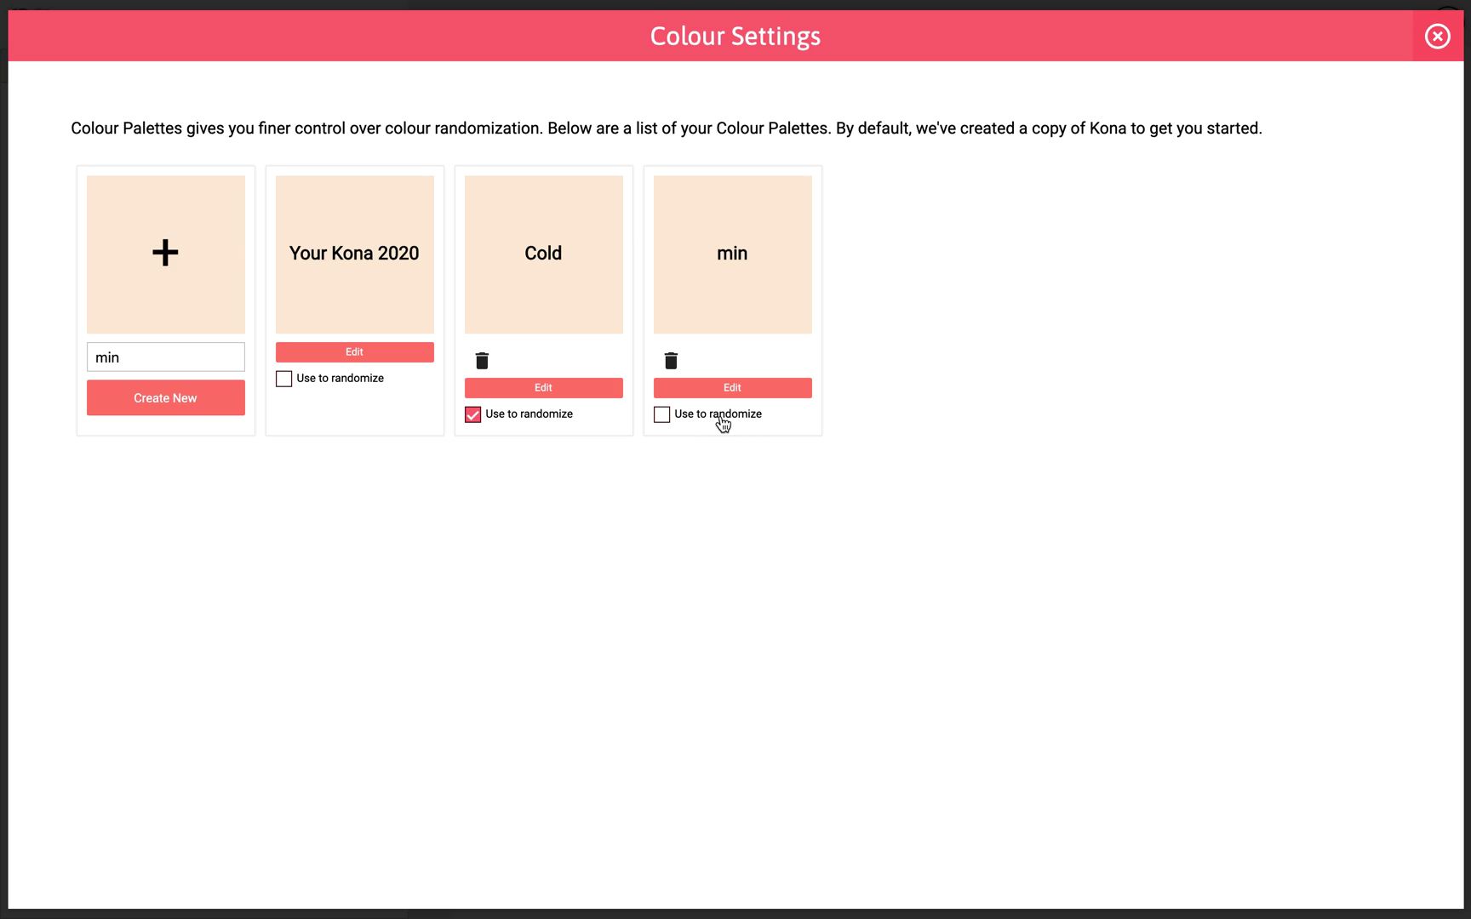
- Enable the min palette for randomizing, close the colour settings and display the quilt's colour tags
left_click(663, 416)
left_click(1438, 35)
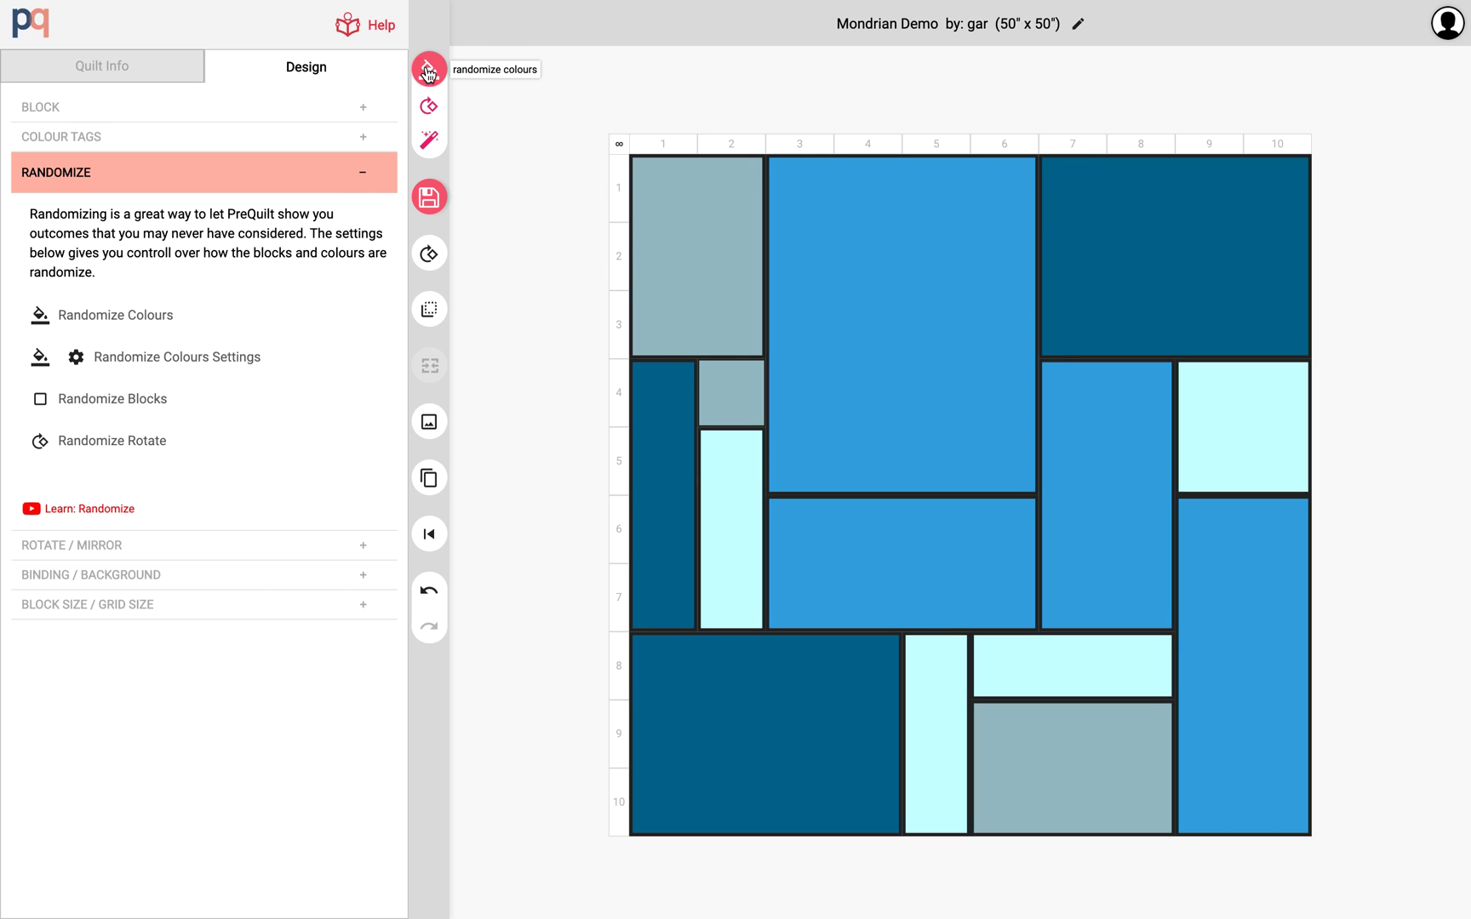
left_click(266, 145)
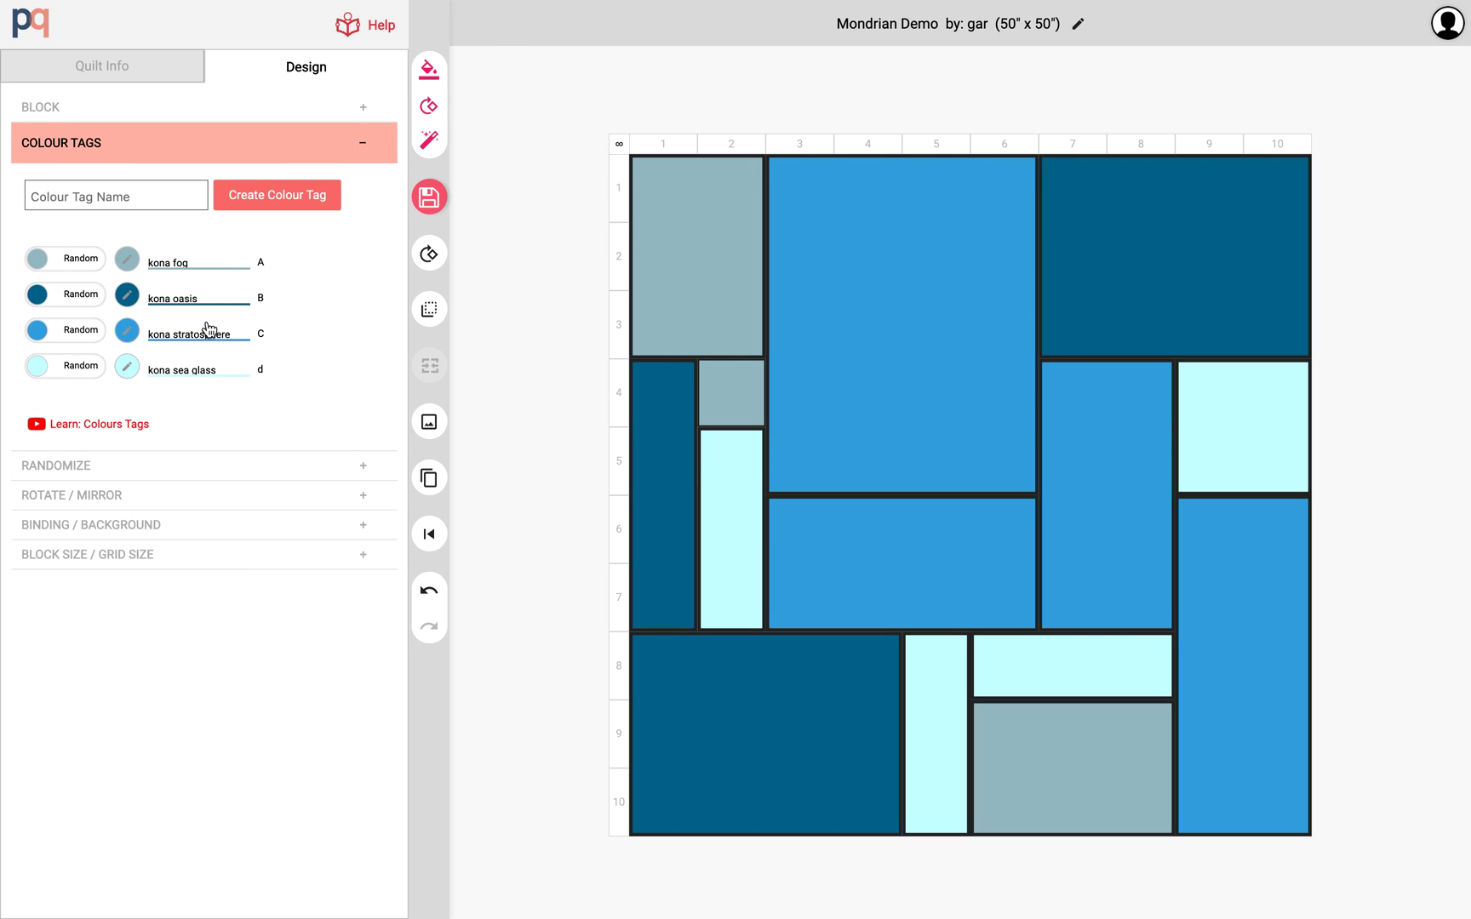
- Randomize the quilt's colours three times with the min palette, and collapse the colour tags
left_click(428, 70)
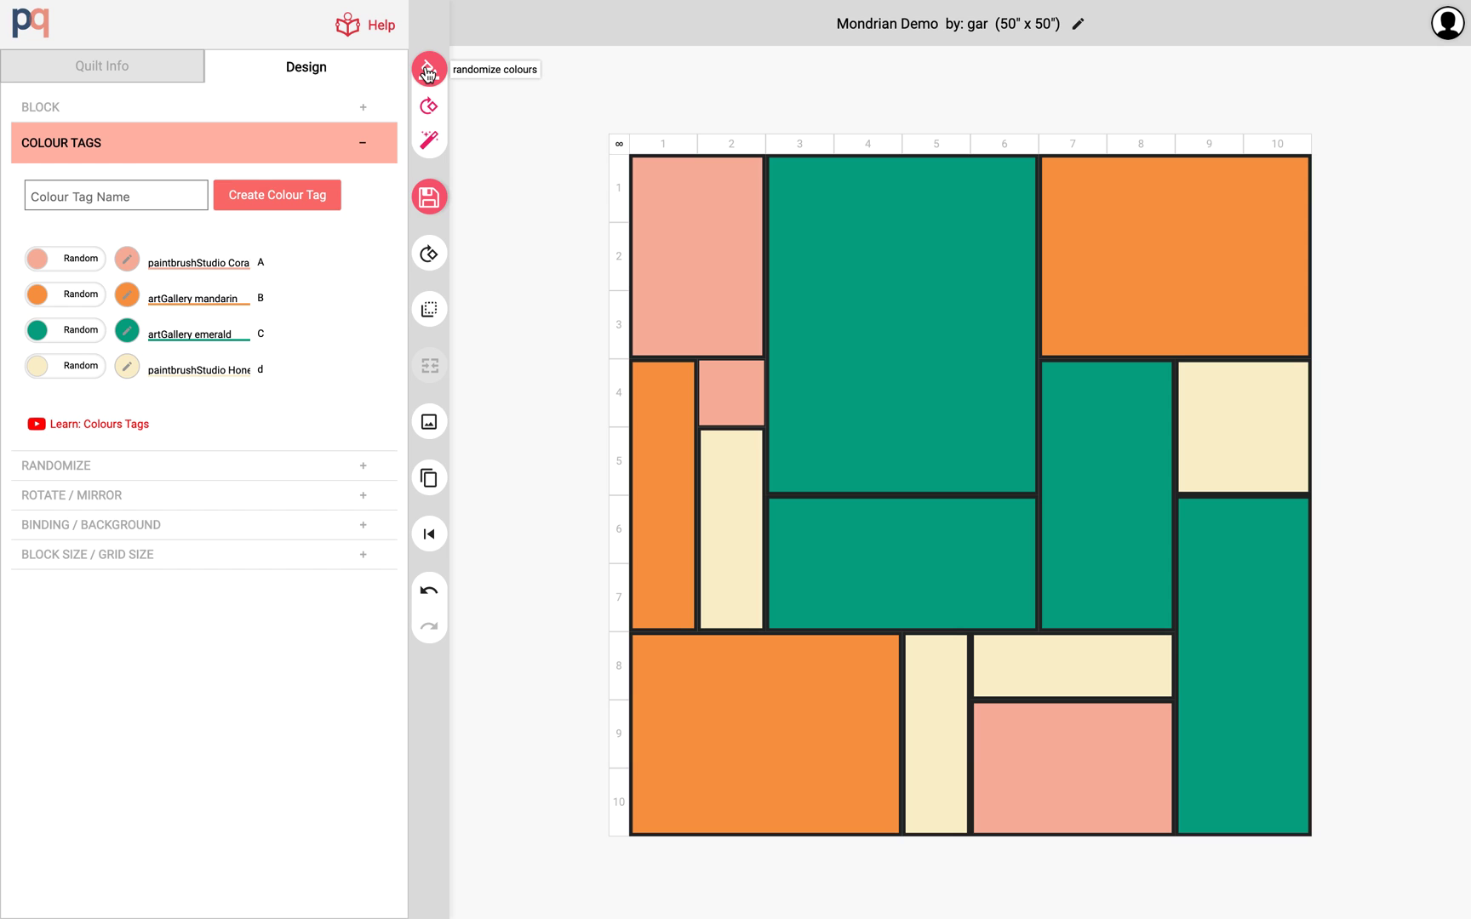
left_click(428, 69)
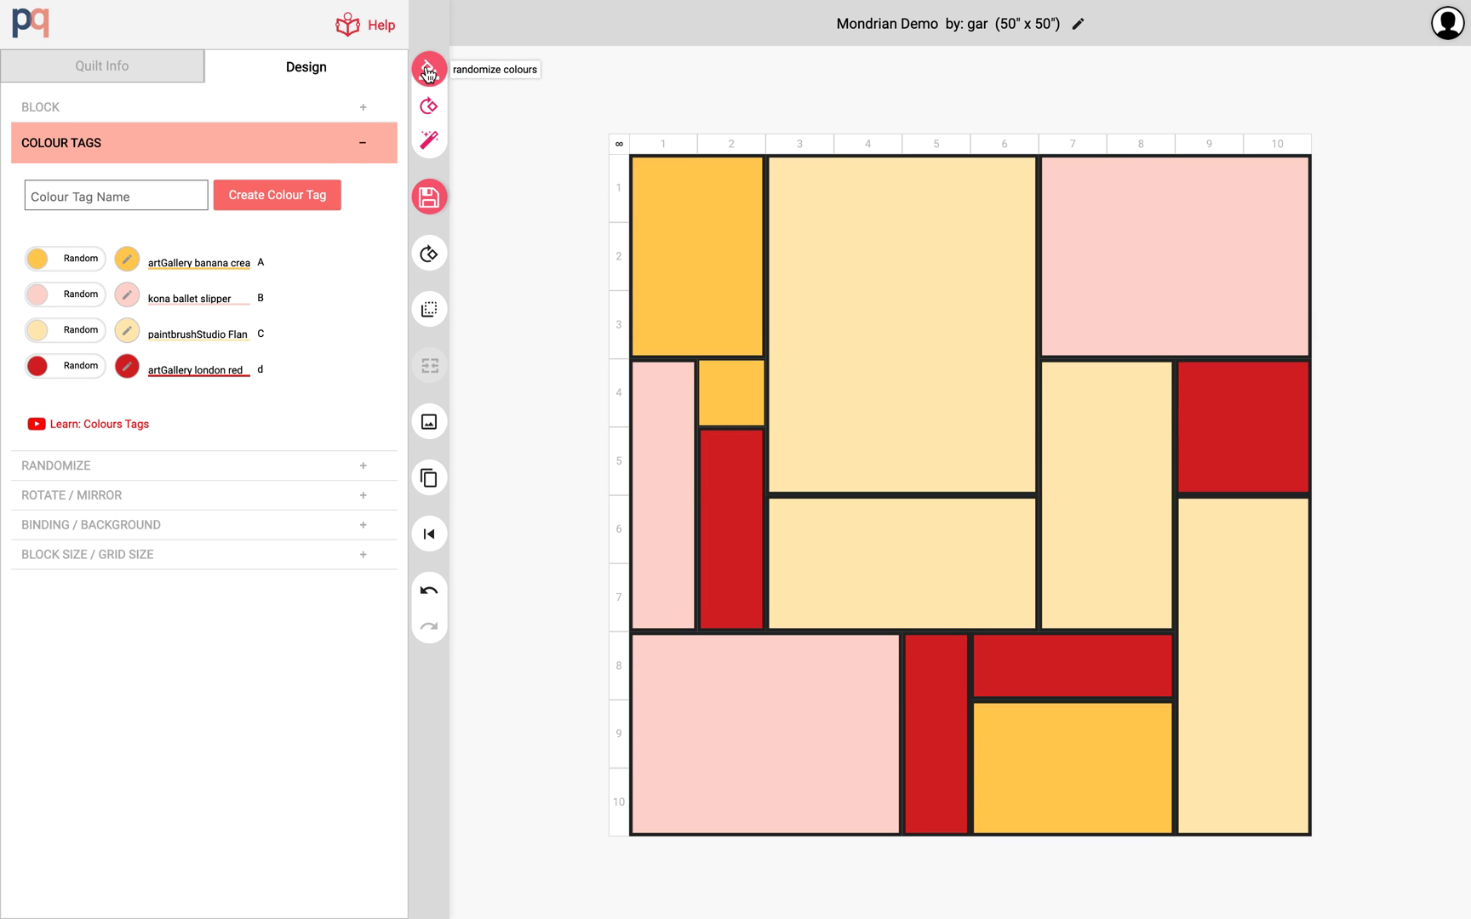
left_click(428, 70)
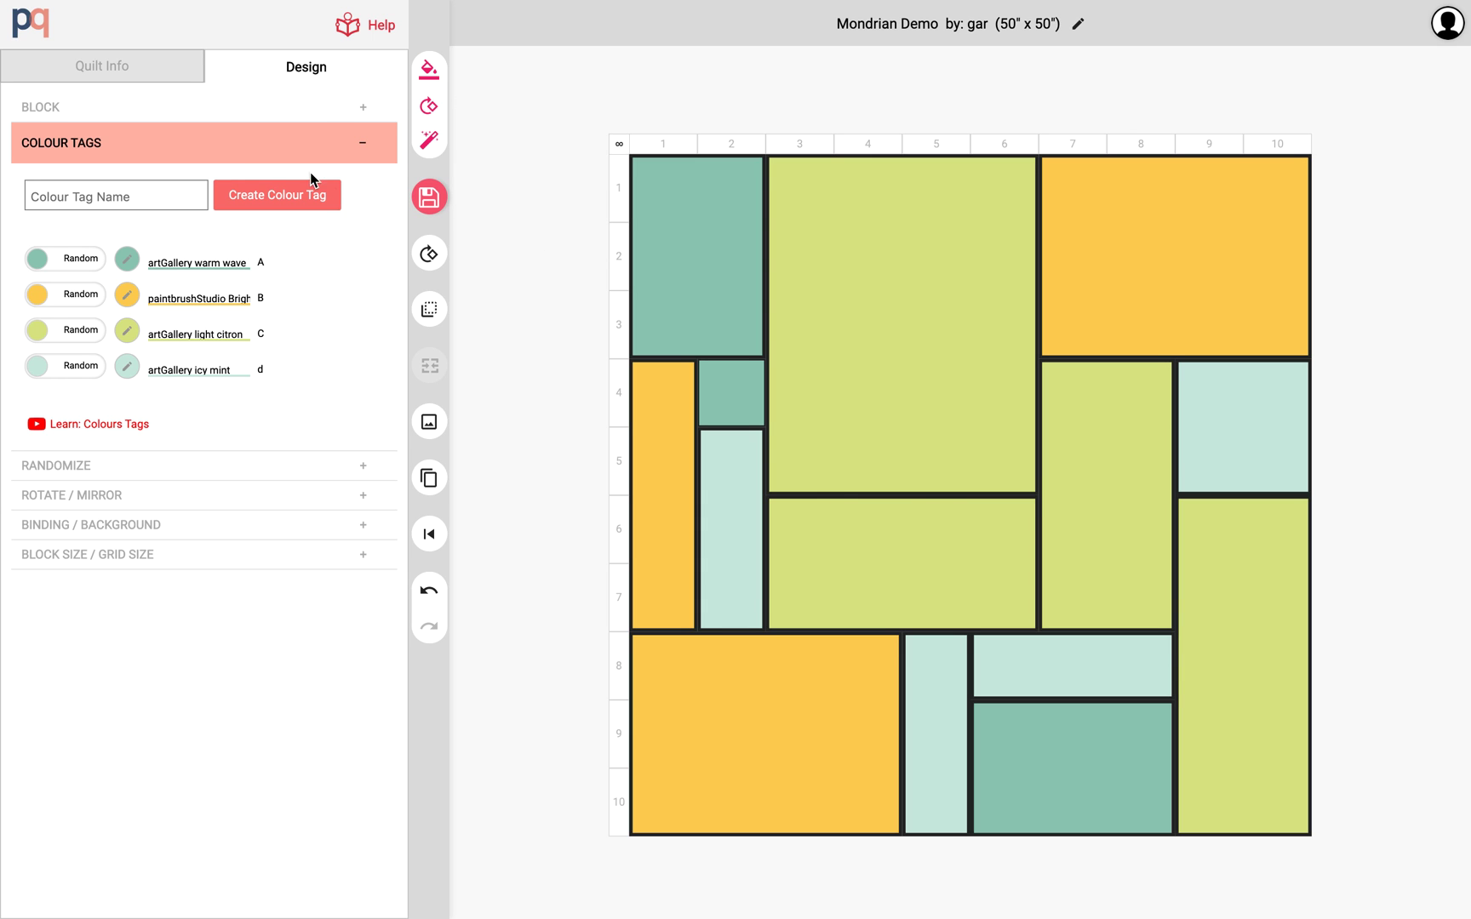
left_click(263, 154)
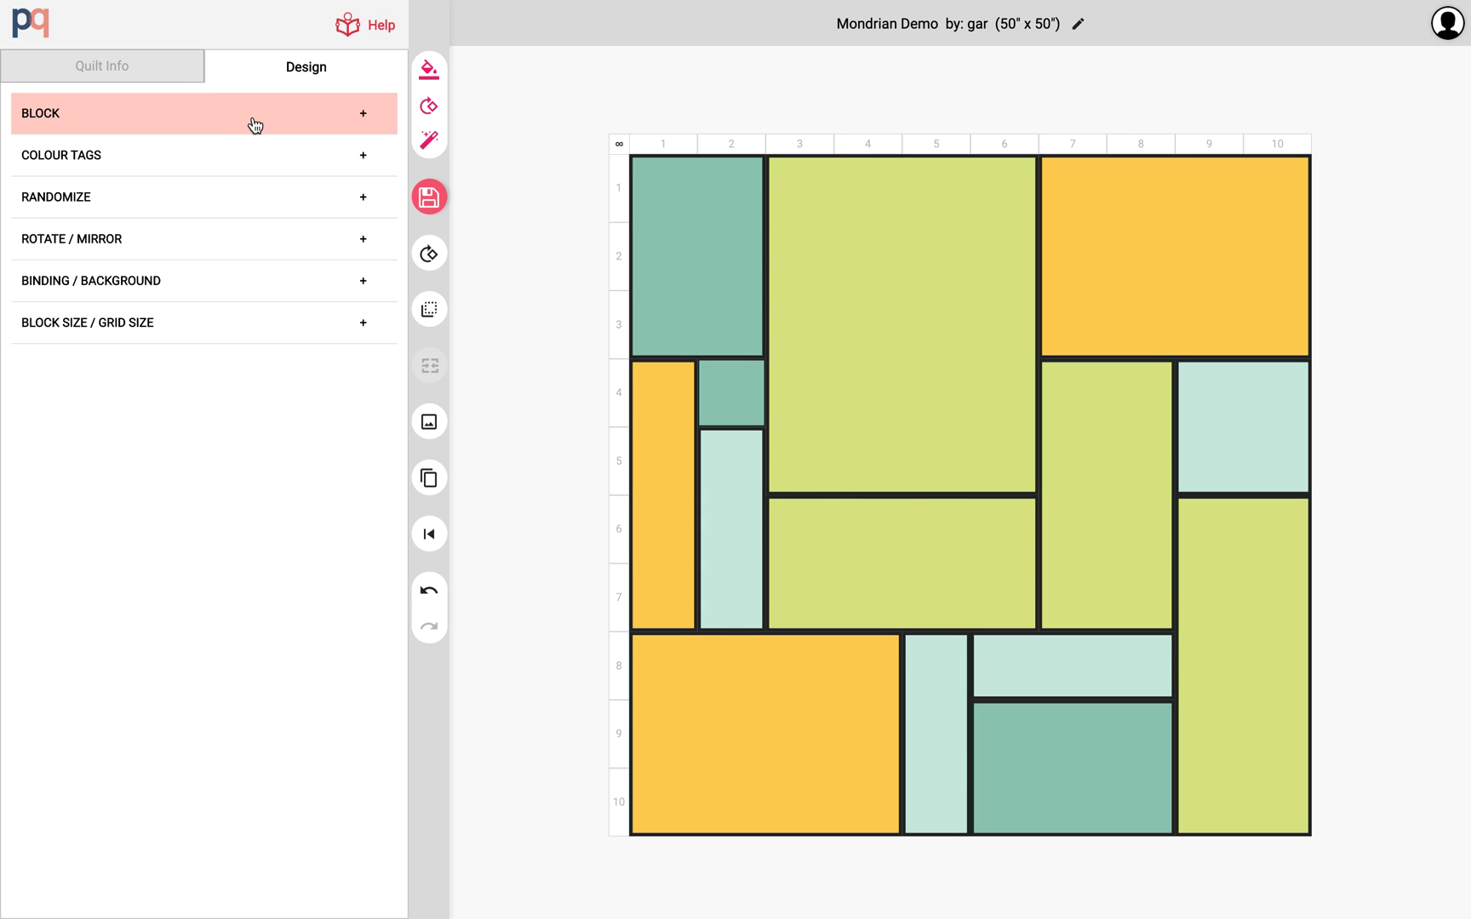